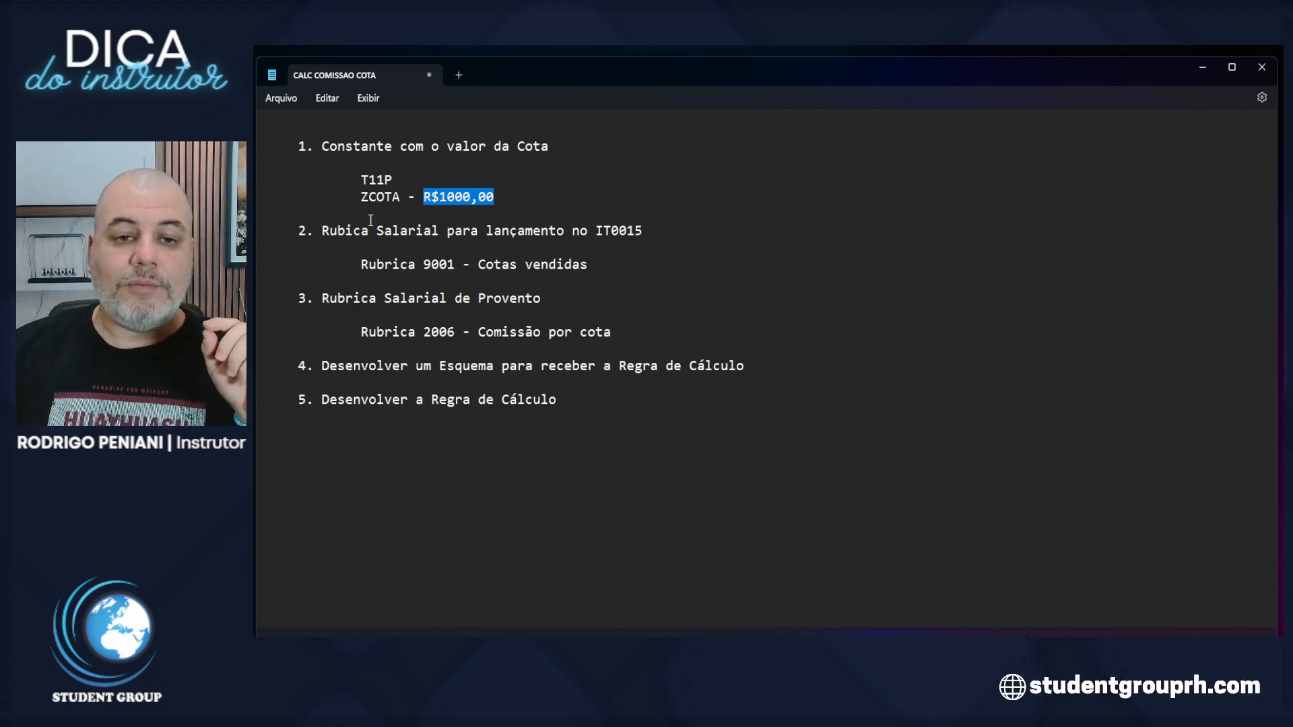
- Review the commission calculation notes from the IT0015 wage type item through the calculation rule item
left_click_drag(541, 232, 638, 233)
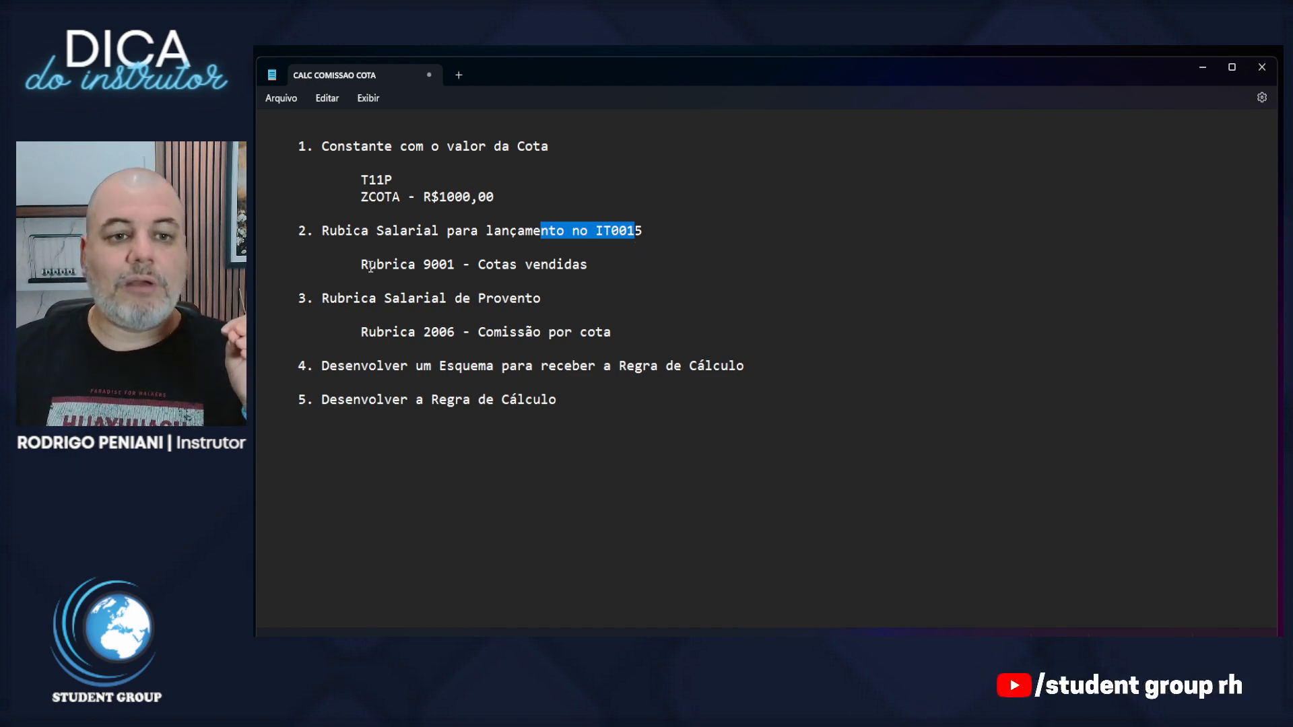
left_click_drag(371, 268, 534, 278)
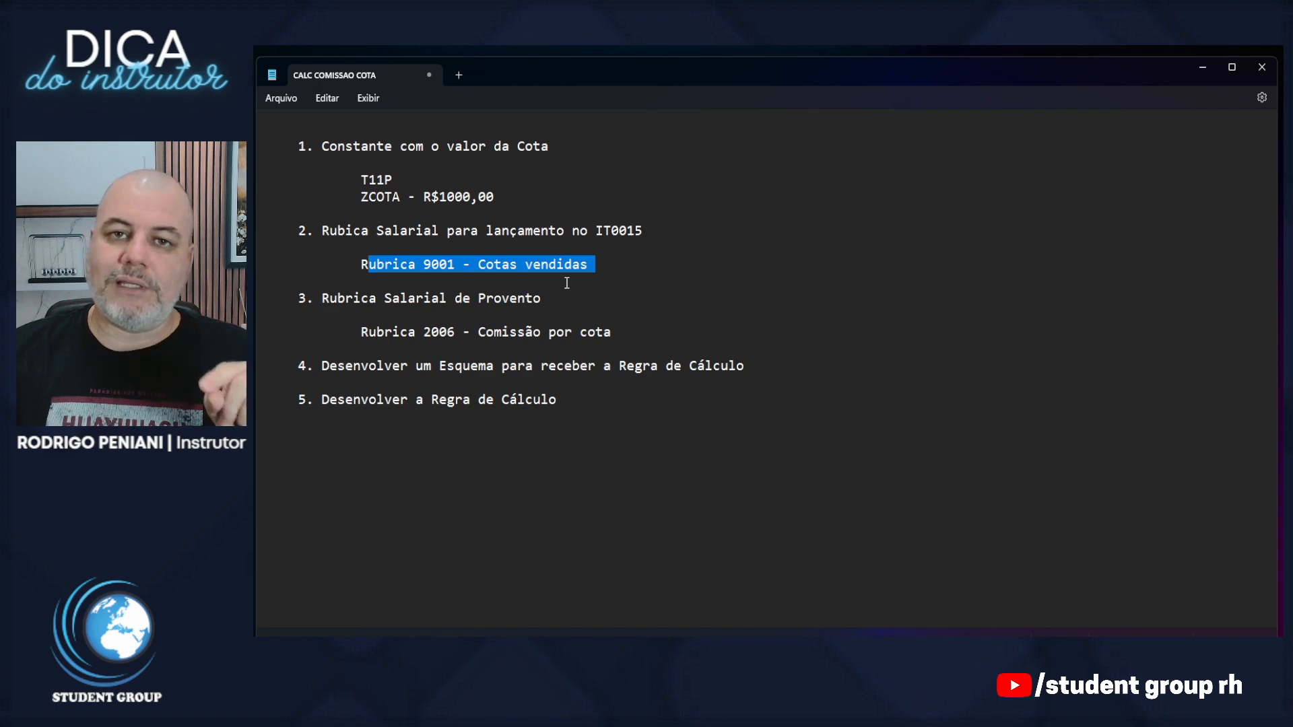
left_click_drag(270, 298, 547, 299)
left_click(578, 301)
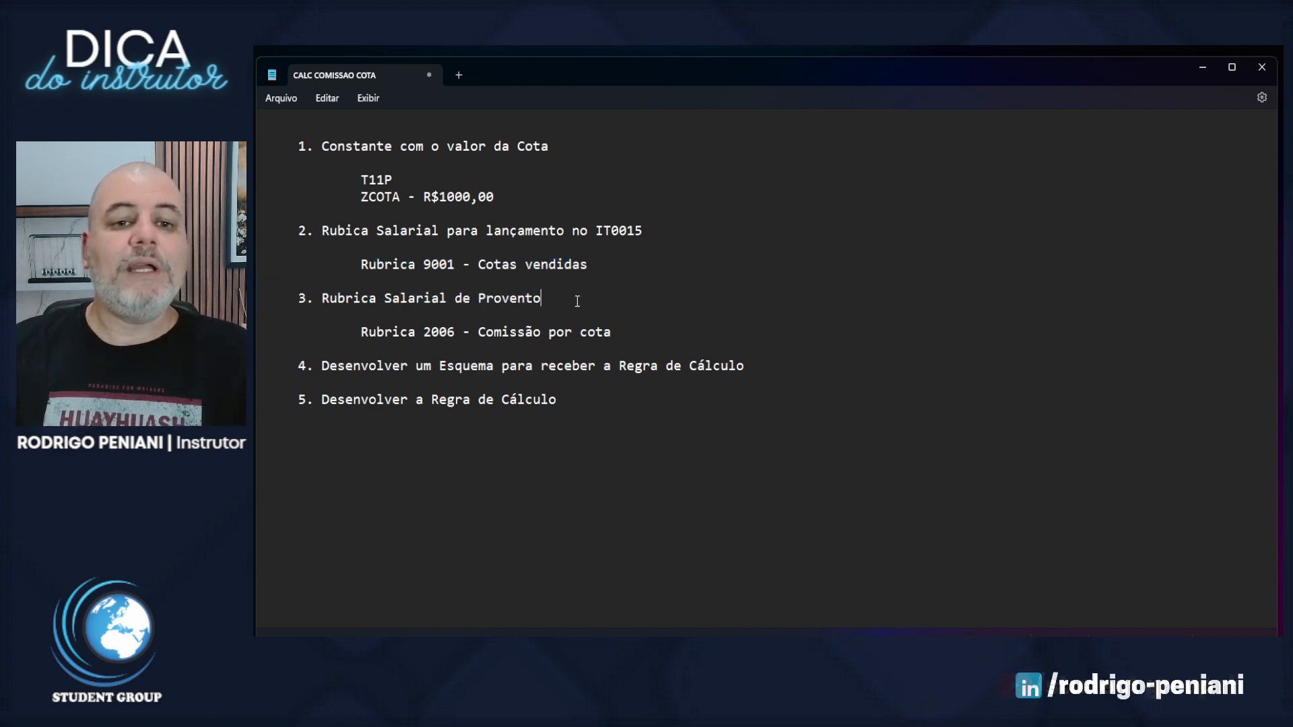
left_click(434, 347)
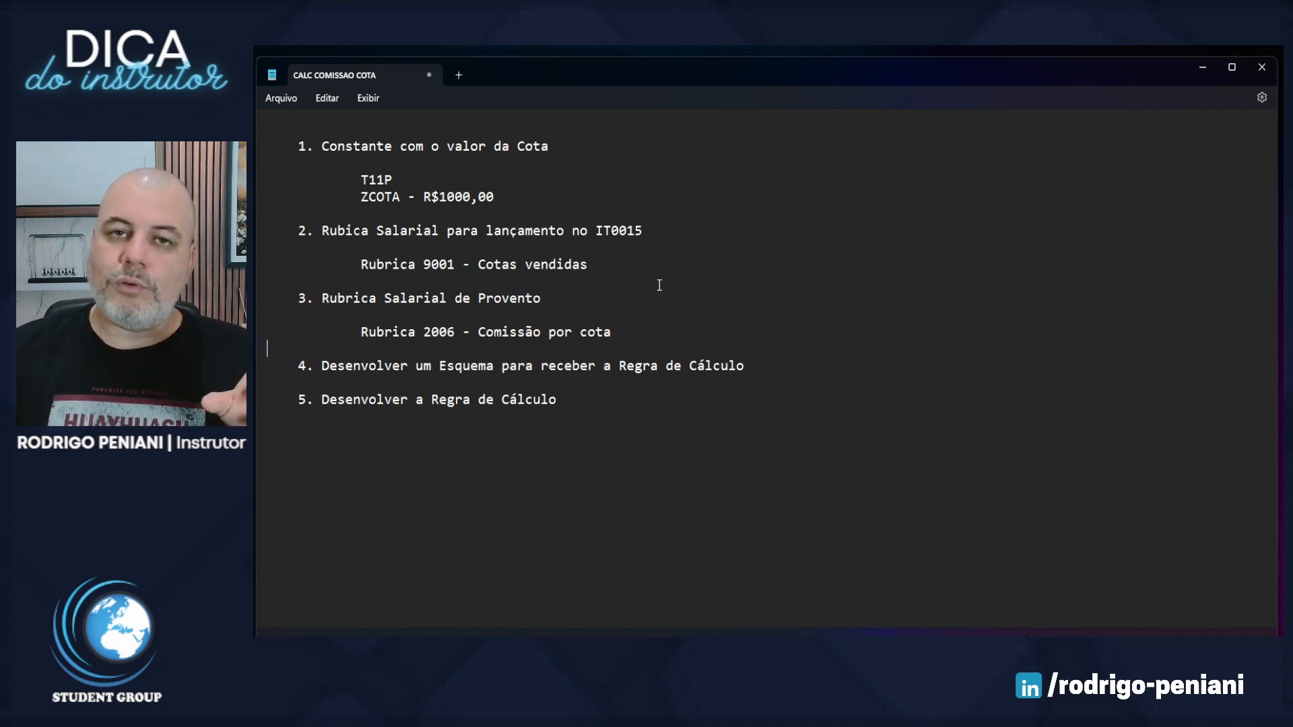
left_click_drag(353, 367, 643, 376)
left_click(658, 400)
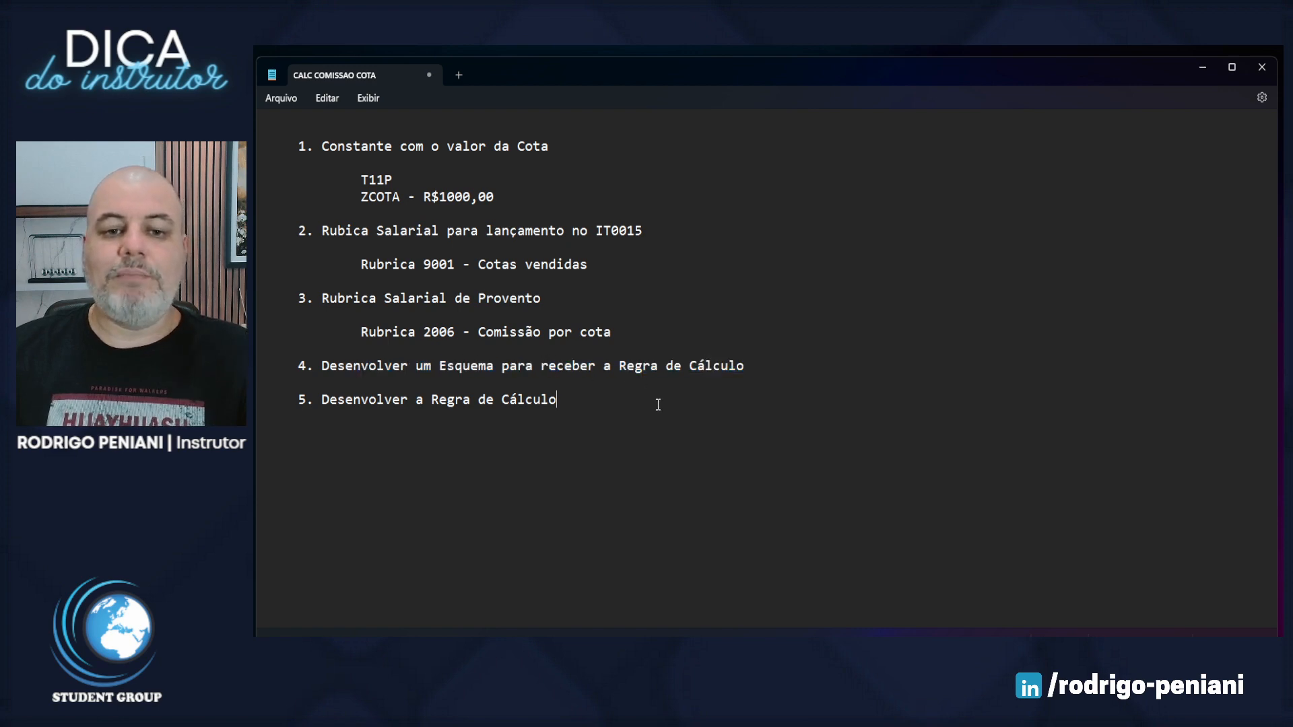
left_click_drag(358, 396, 526, 417)
left_click(624, 420)
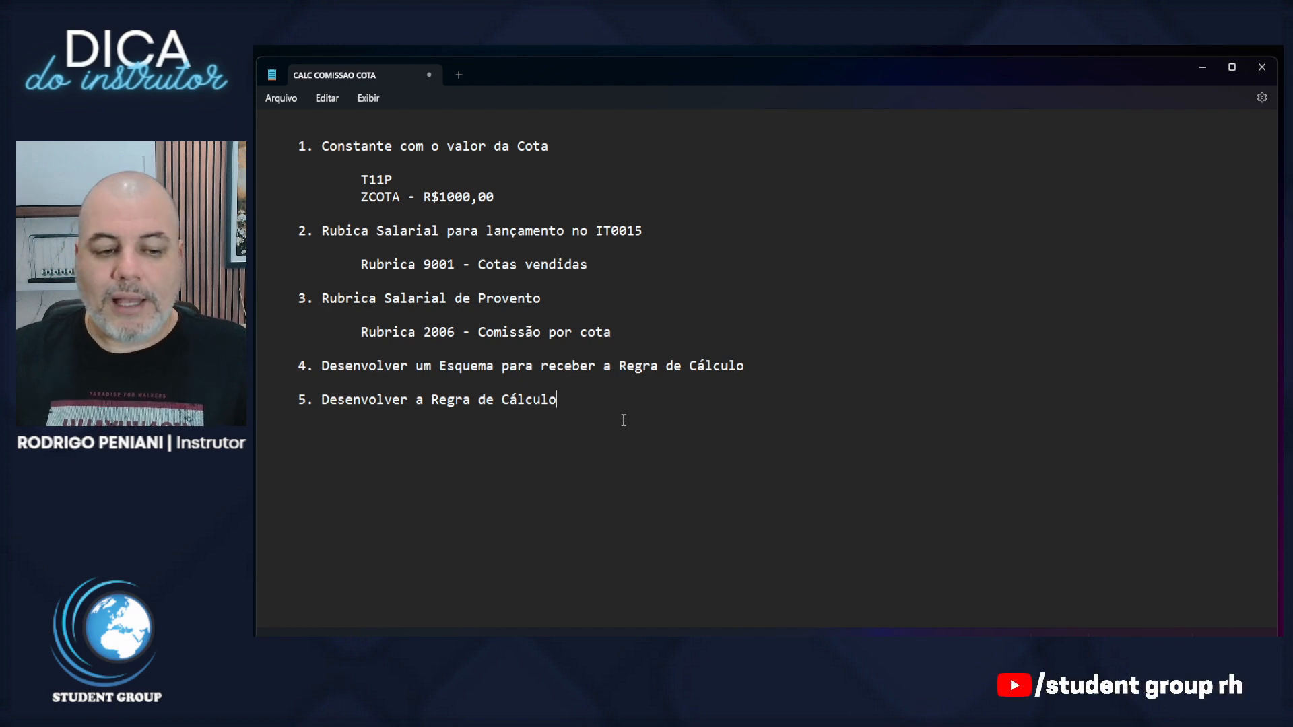
- Switch to SAP and display view V_T511P through transaction SM30 for country grouping 37
key("alt+Tab")
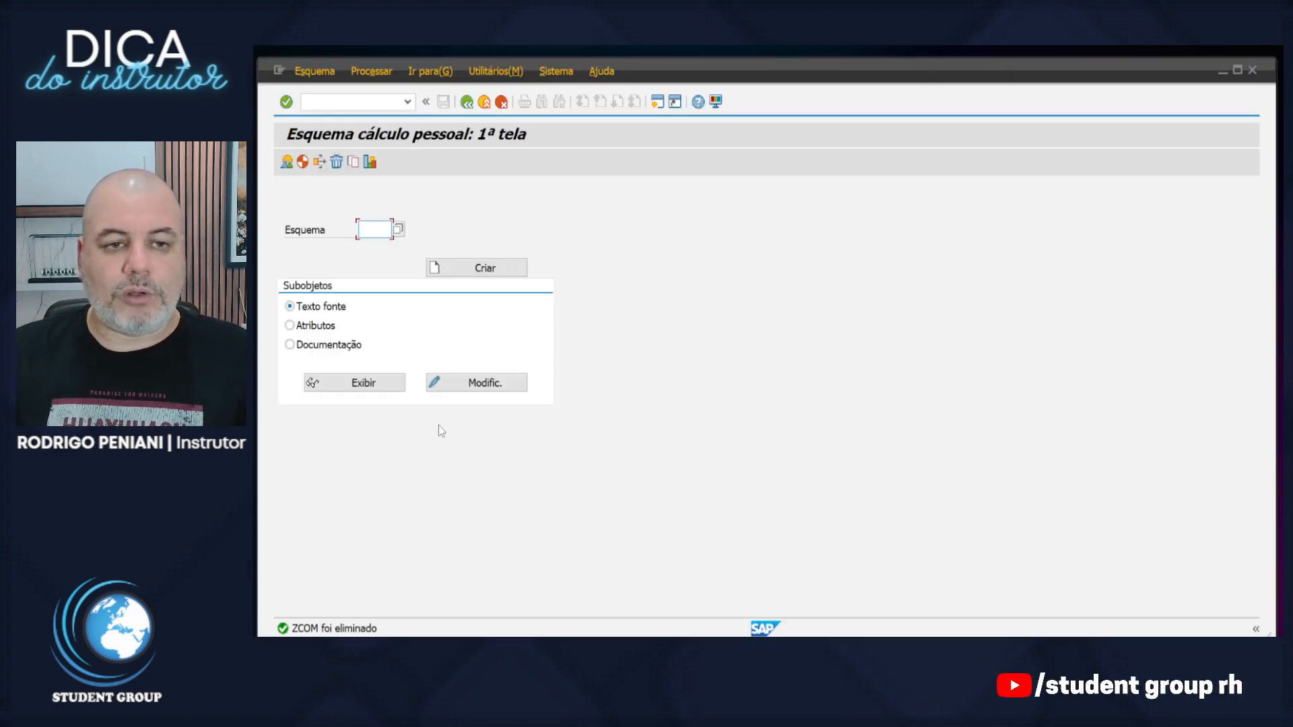
key("F3")
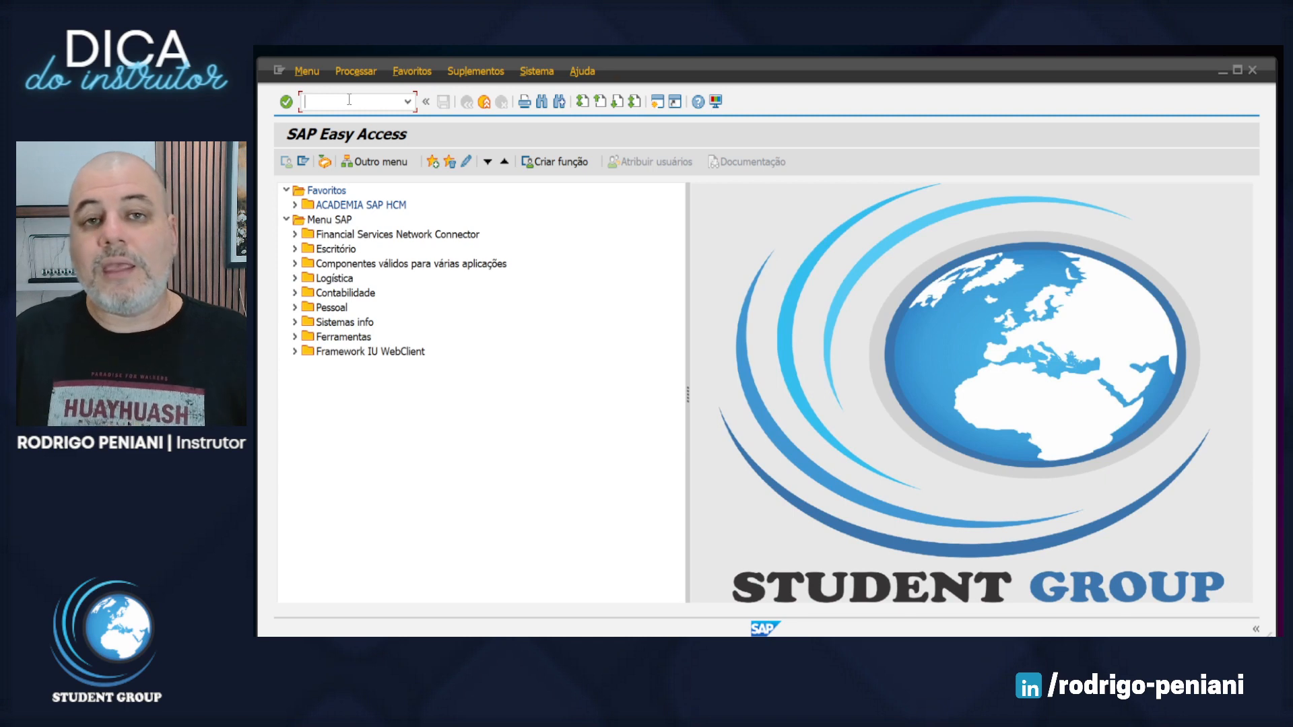
type("SM30")
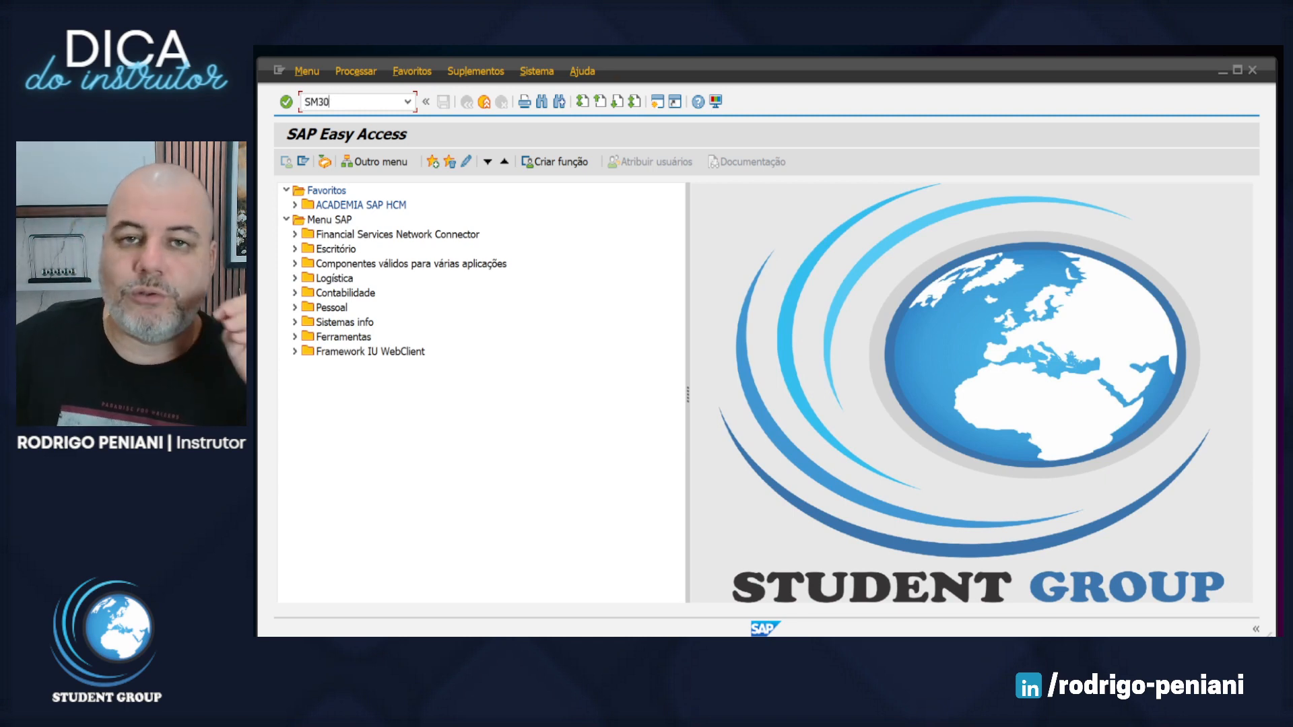
key("Return")
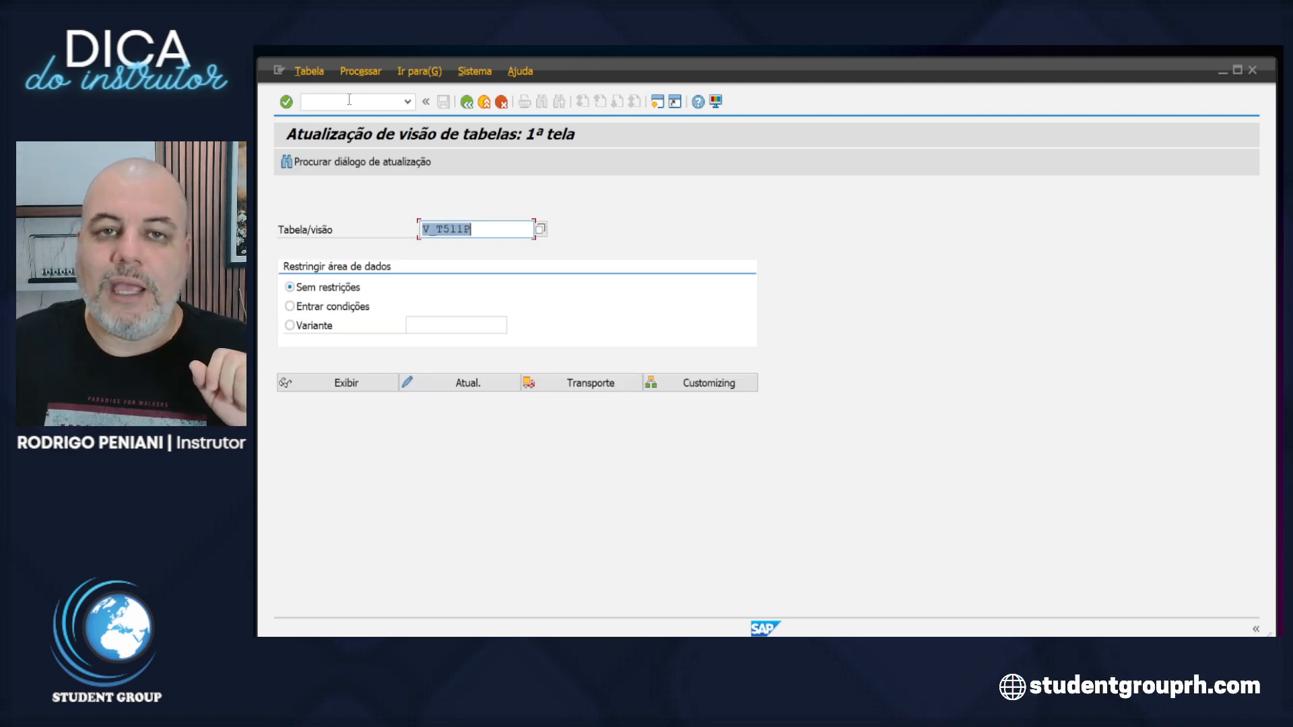
left_click(333, 380)
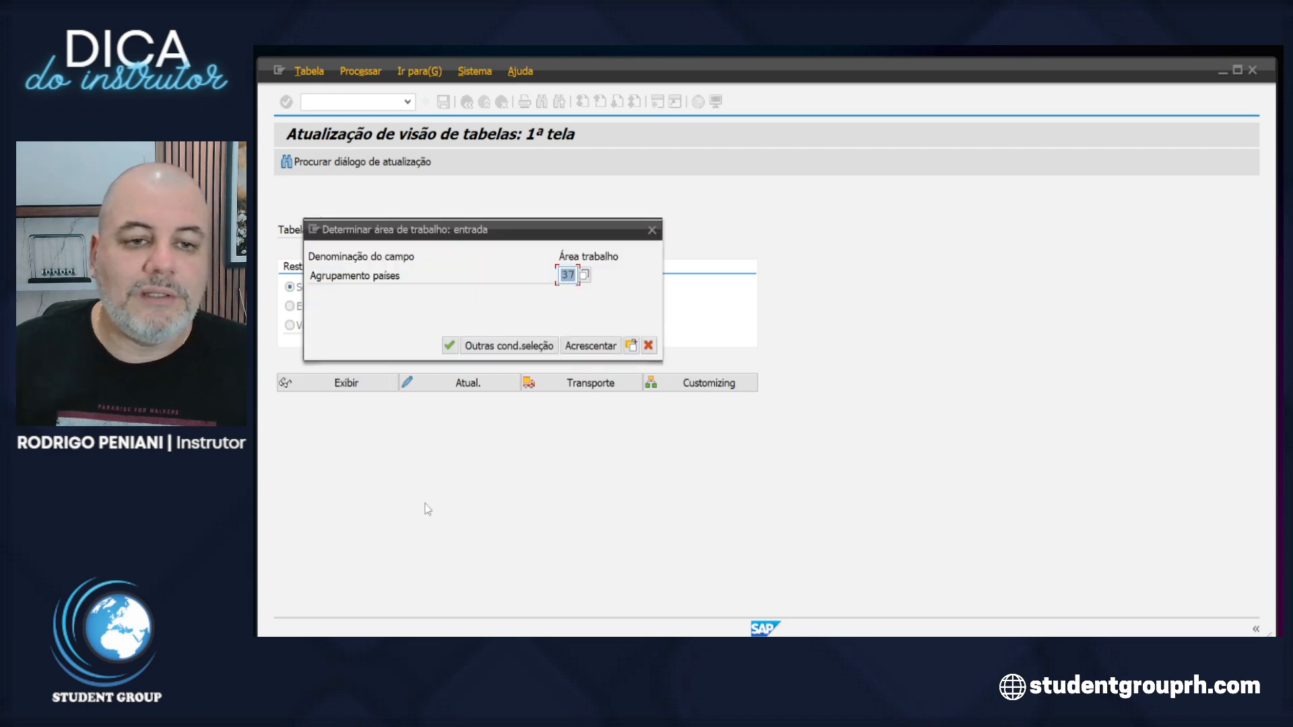
left_click(449, 345)
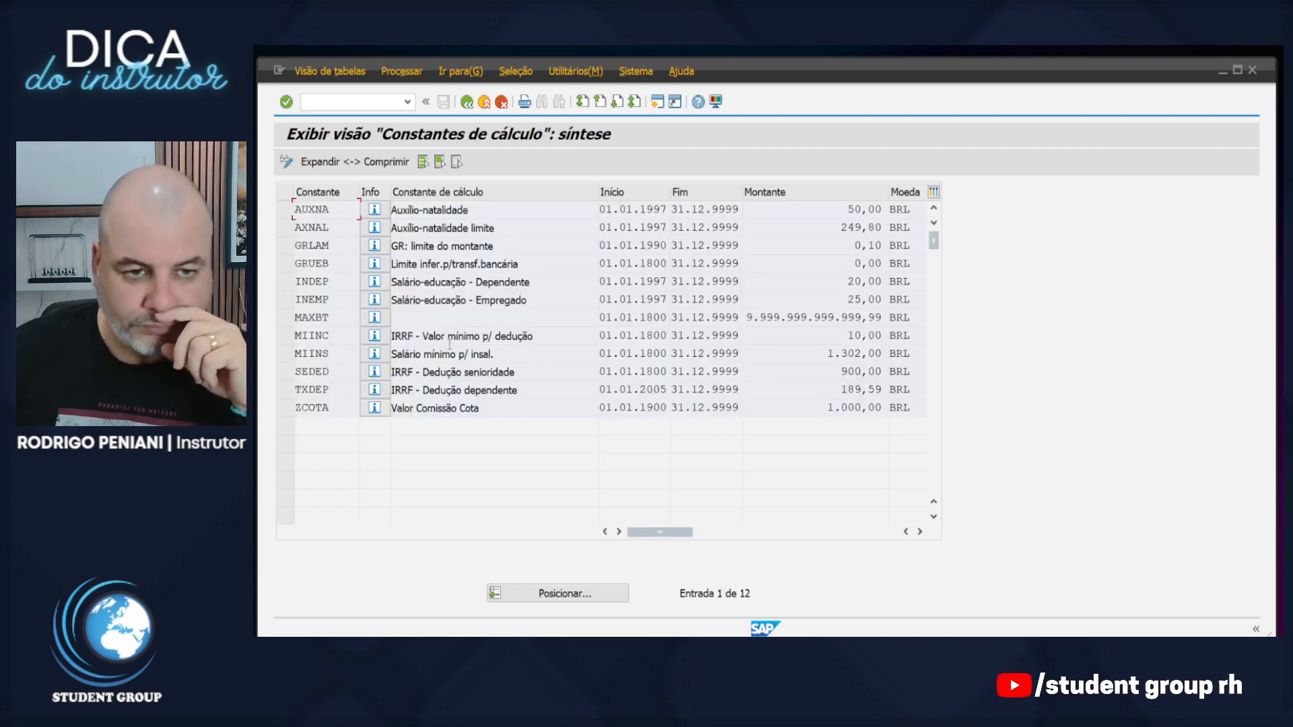
- Check the amount of the payroll constant ZCOTA, then return to the SAP Easy Access screen
left_click(287, 407)
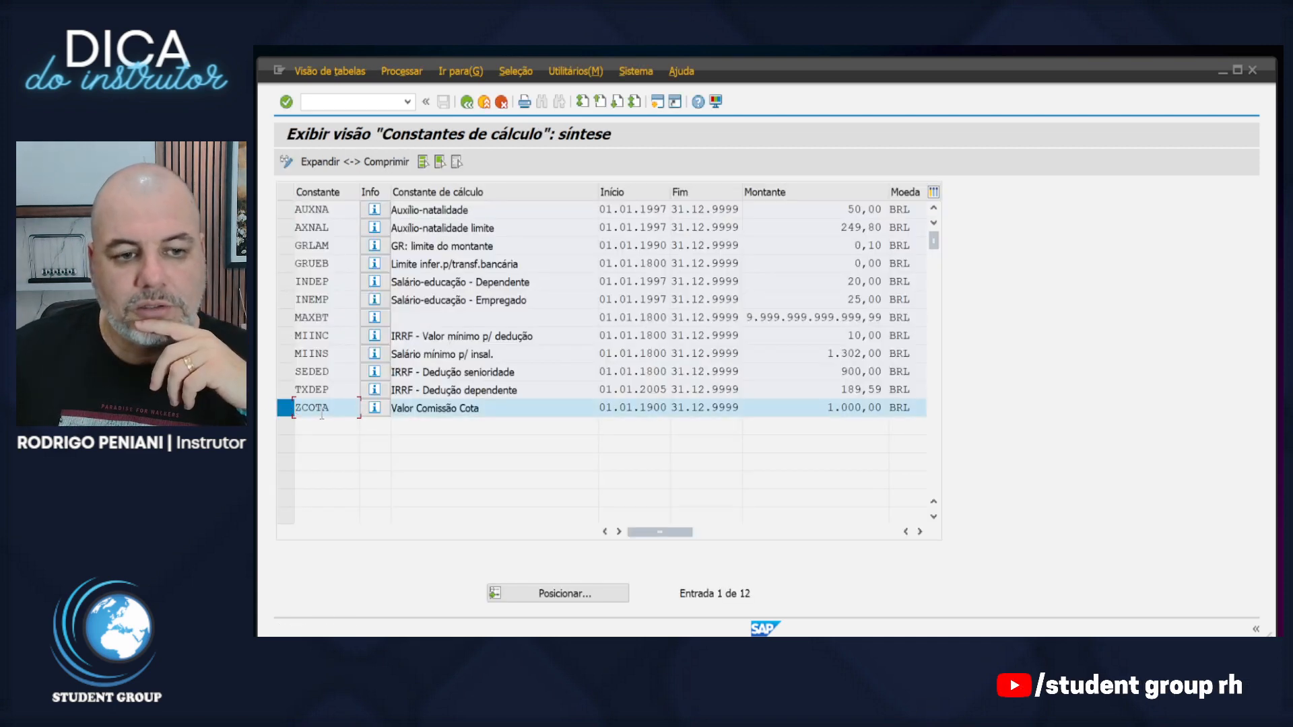
left_click_drag(332, 408, 269, 400)
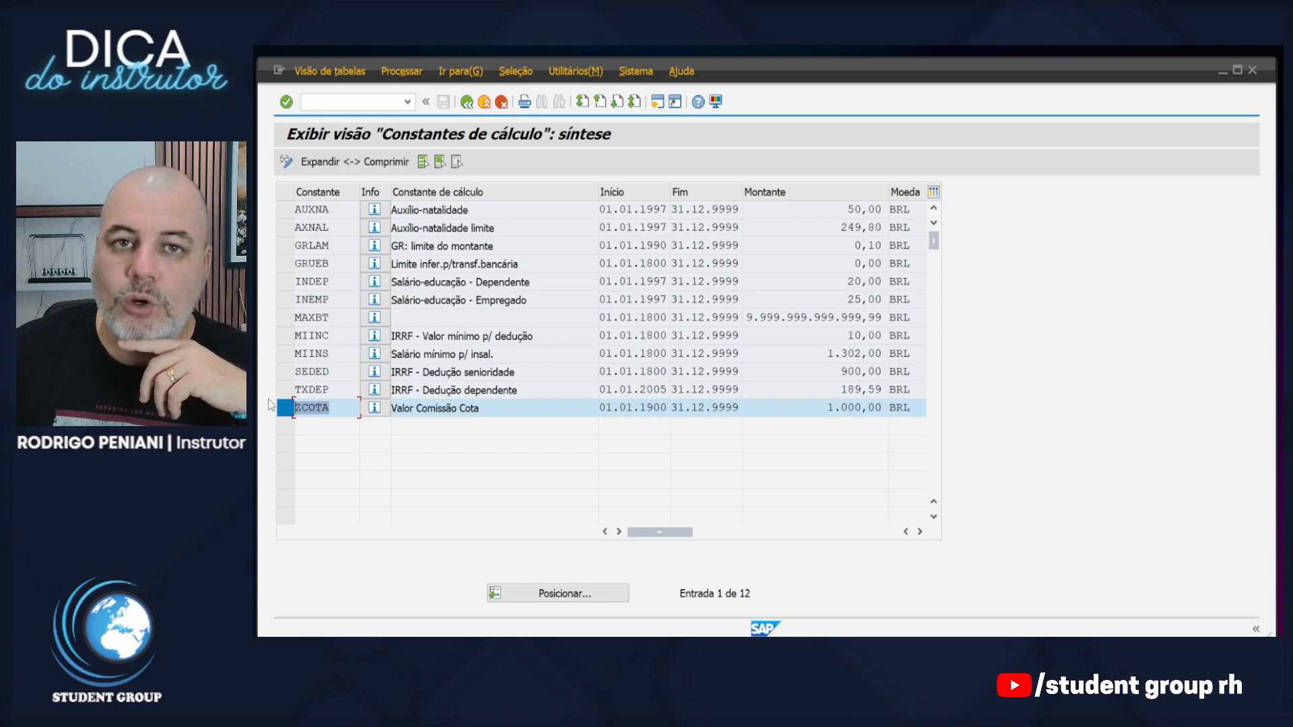
left_click_drag(827, 408, 923, 422)
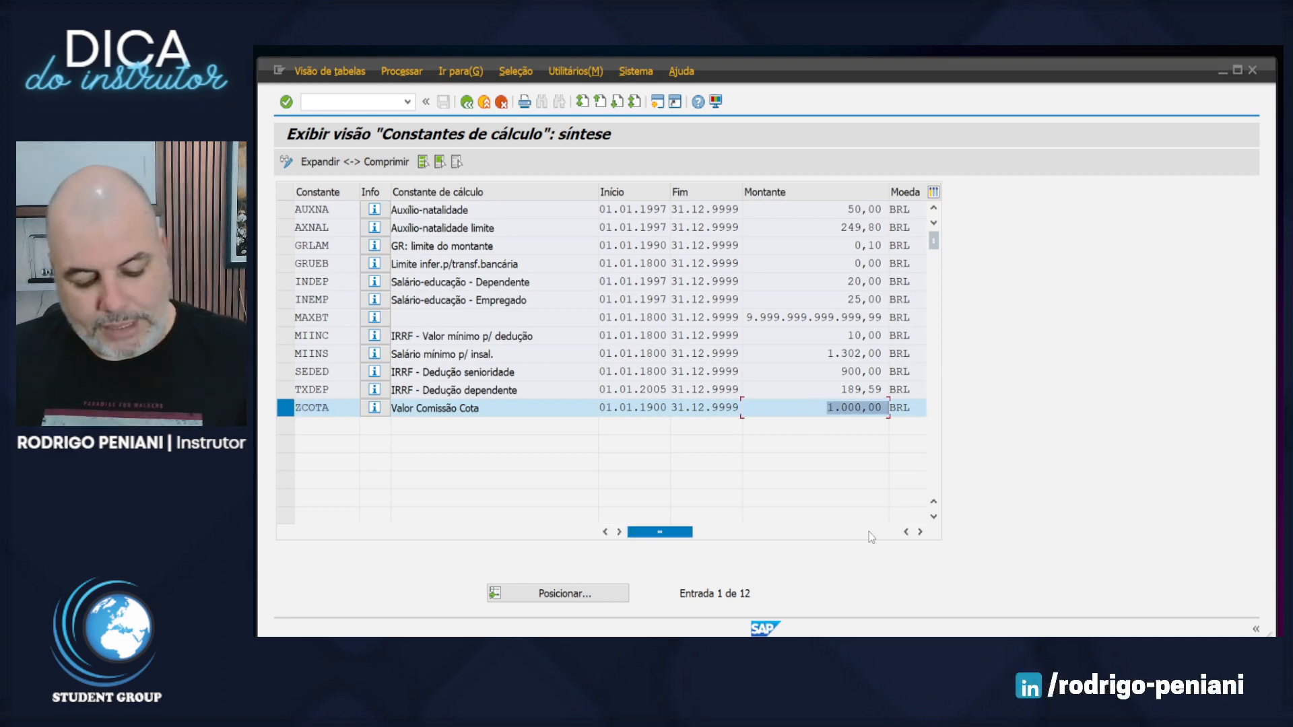
key("Escape")
left_click(512, 377)
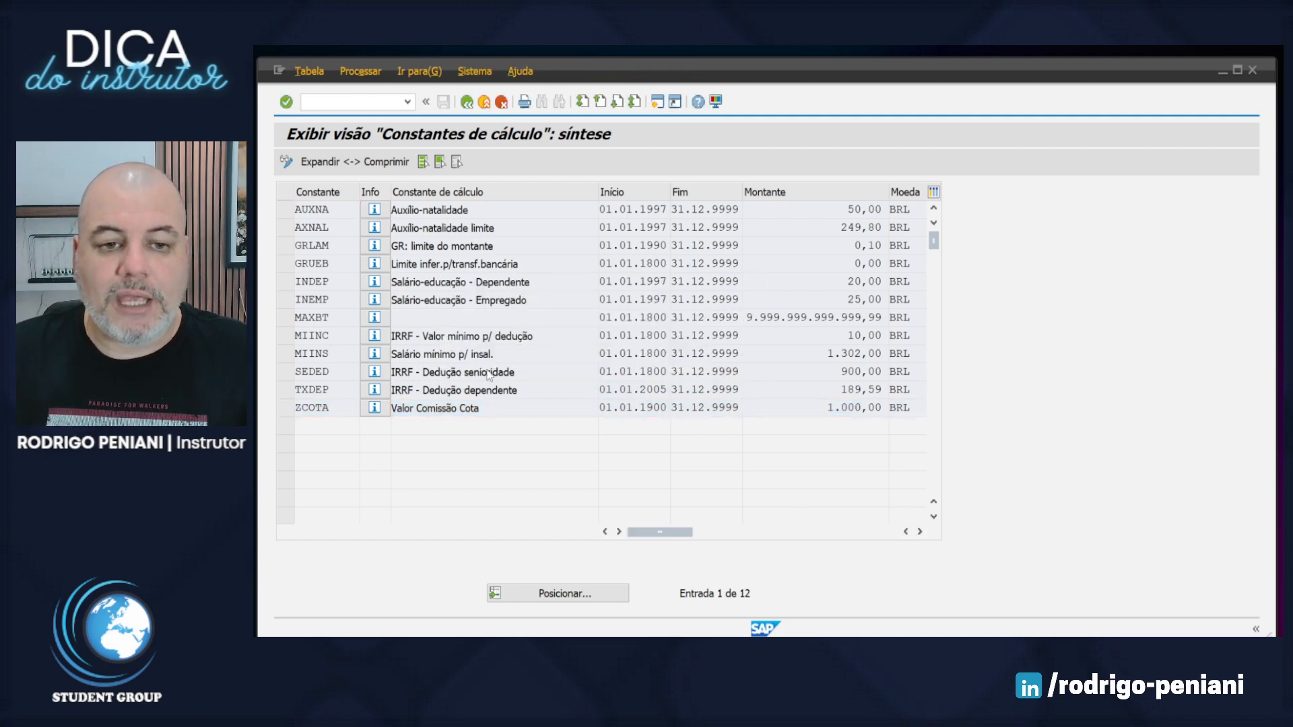
key("Escape")
key("Escape")
key("Escape")
key("Escape")
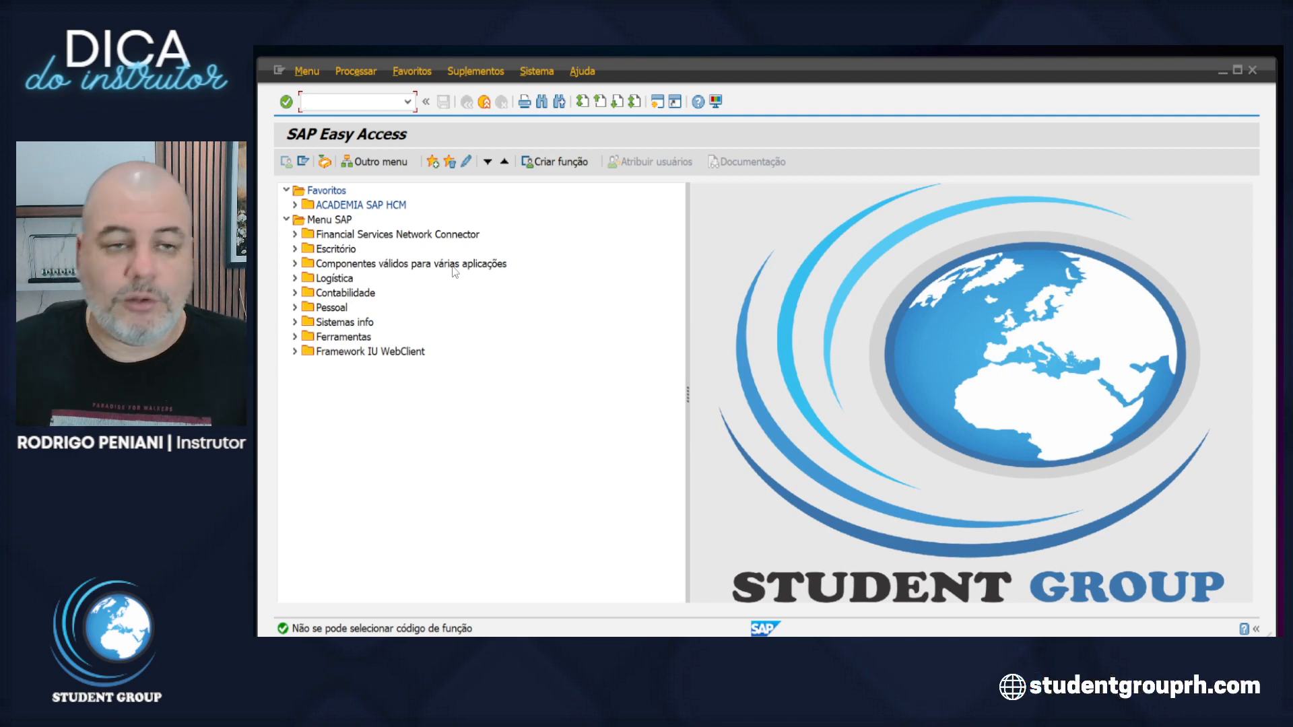
- Open the HR master data and display the employee's infotype 0015, Pagamento complementar
type("PA")
type("30")
key("Return")
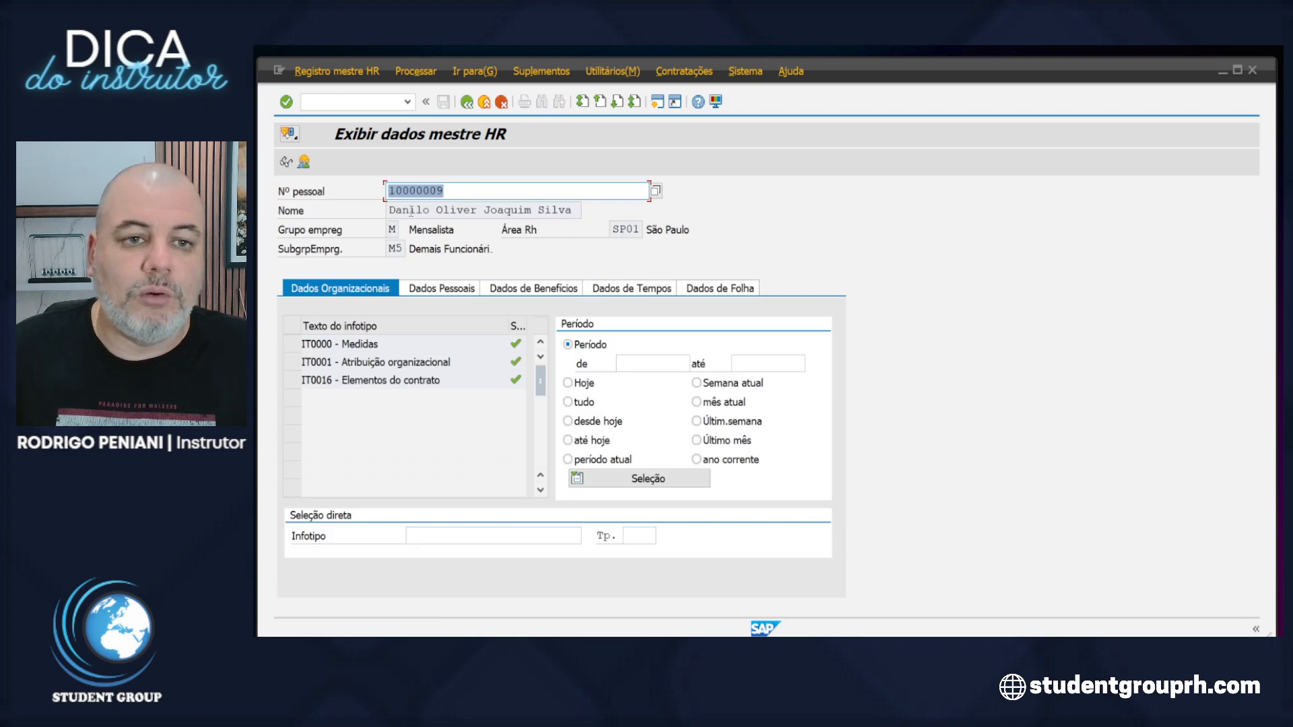
left_click(427, 534)
type("0015")
key("Return")
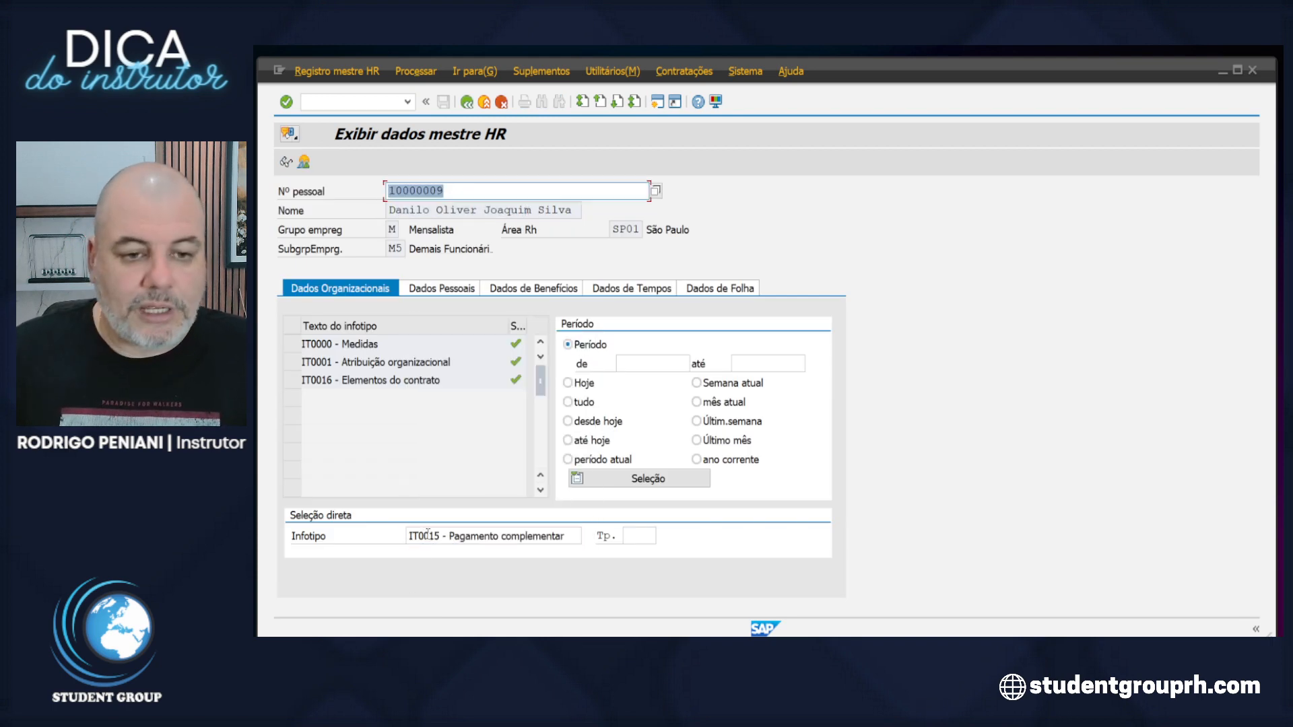
left_click(286, 163)
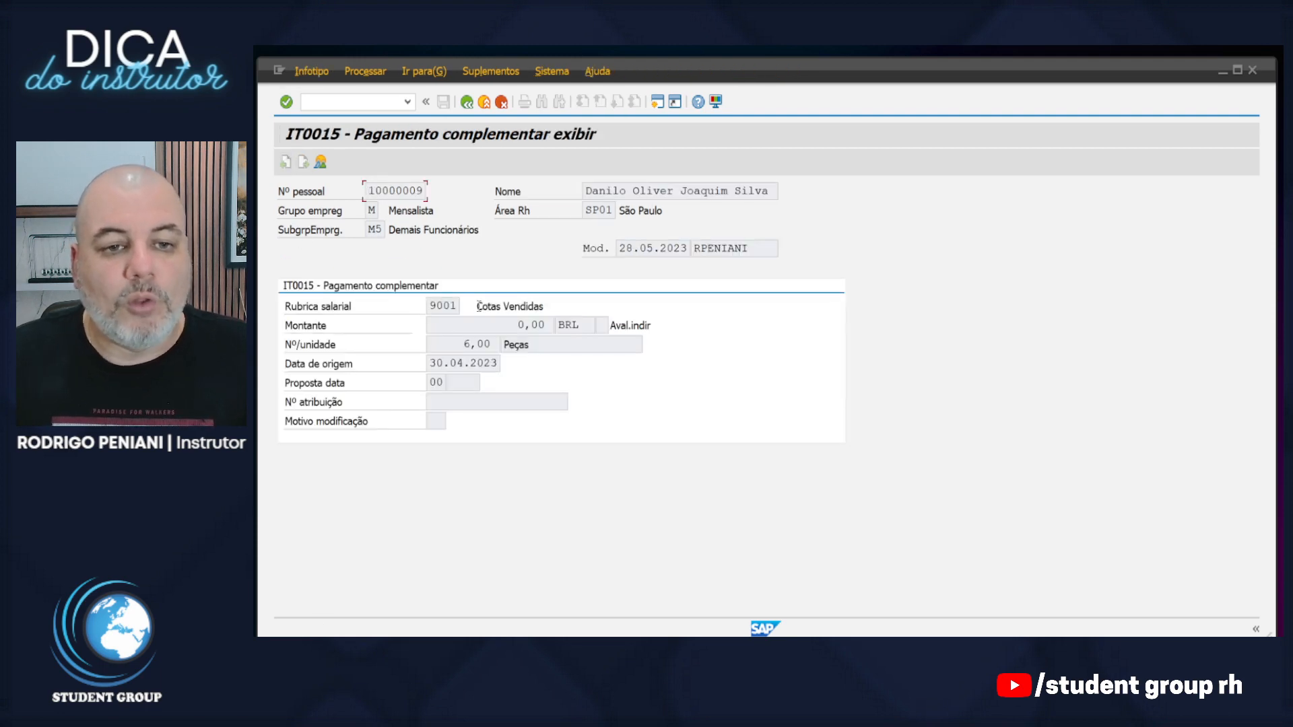
- Examine the number and unit of wage type 9001 Cotas Vendidas, then return to SAP Easy Access
left_click(425, 367)
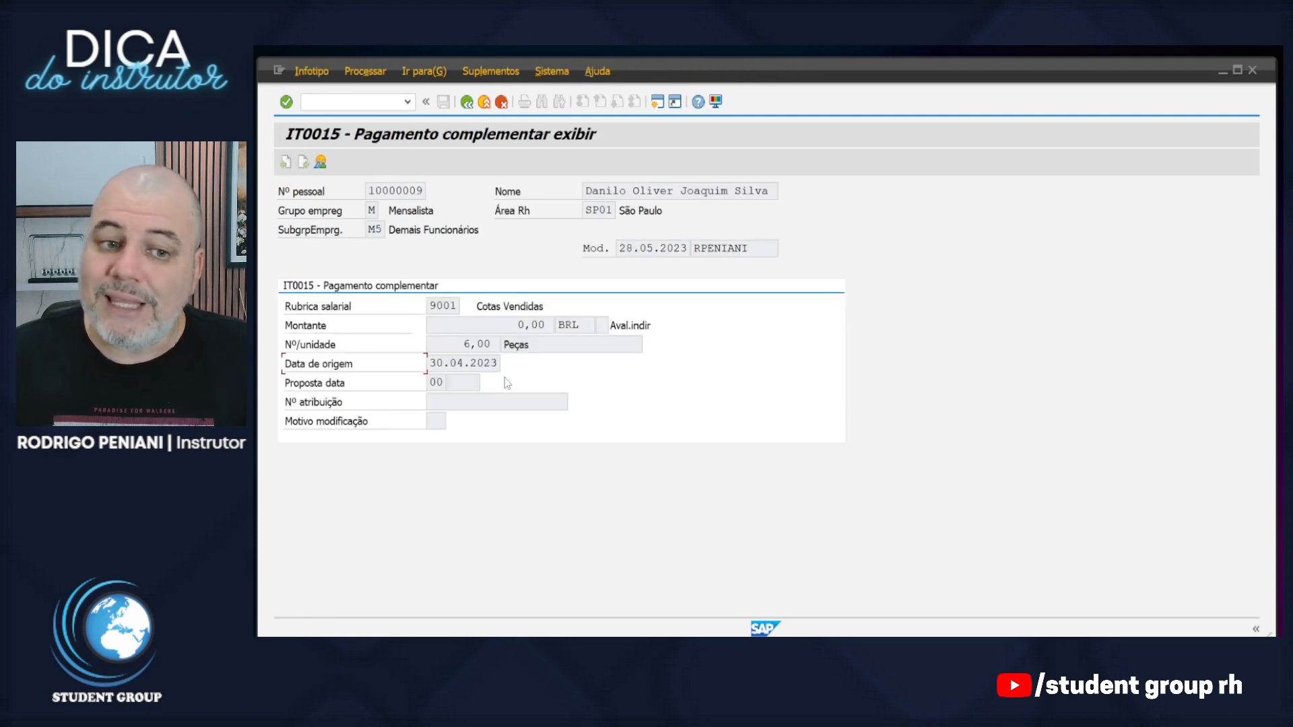
double_click(447, 345)
left_click(565, 347)
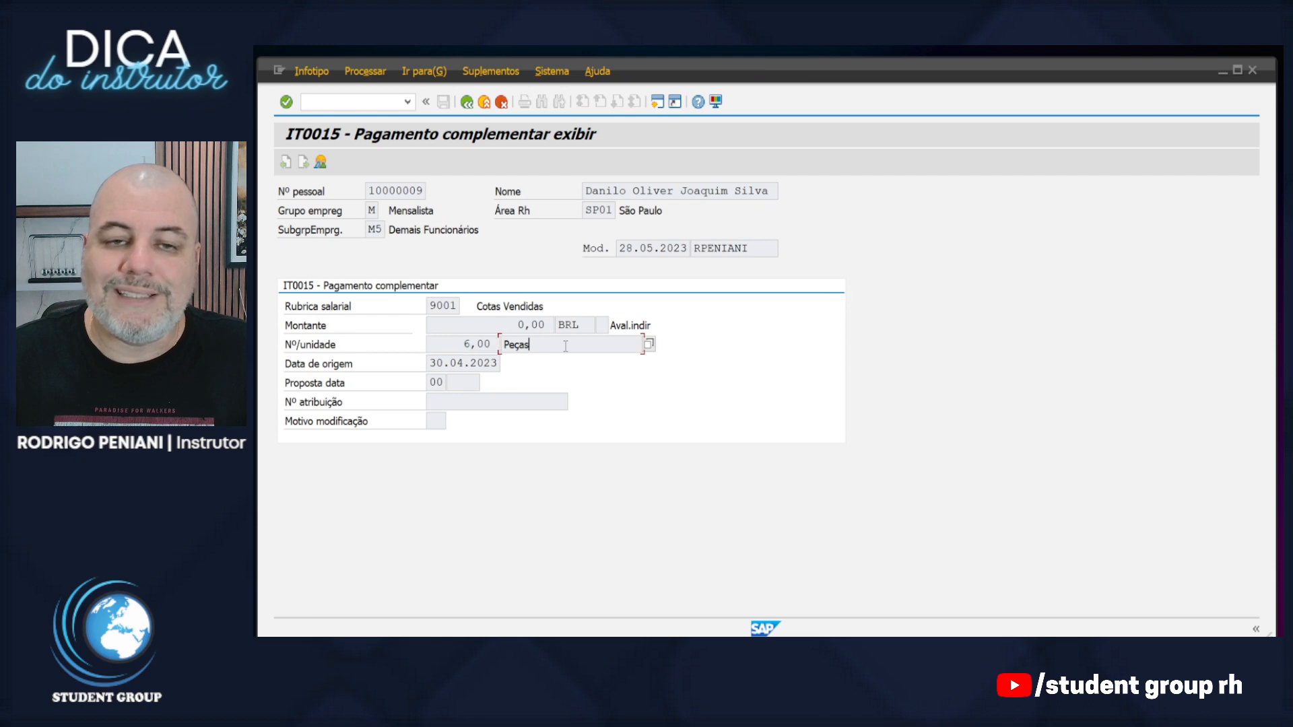
key("shift+Tab")
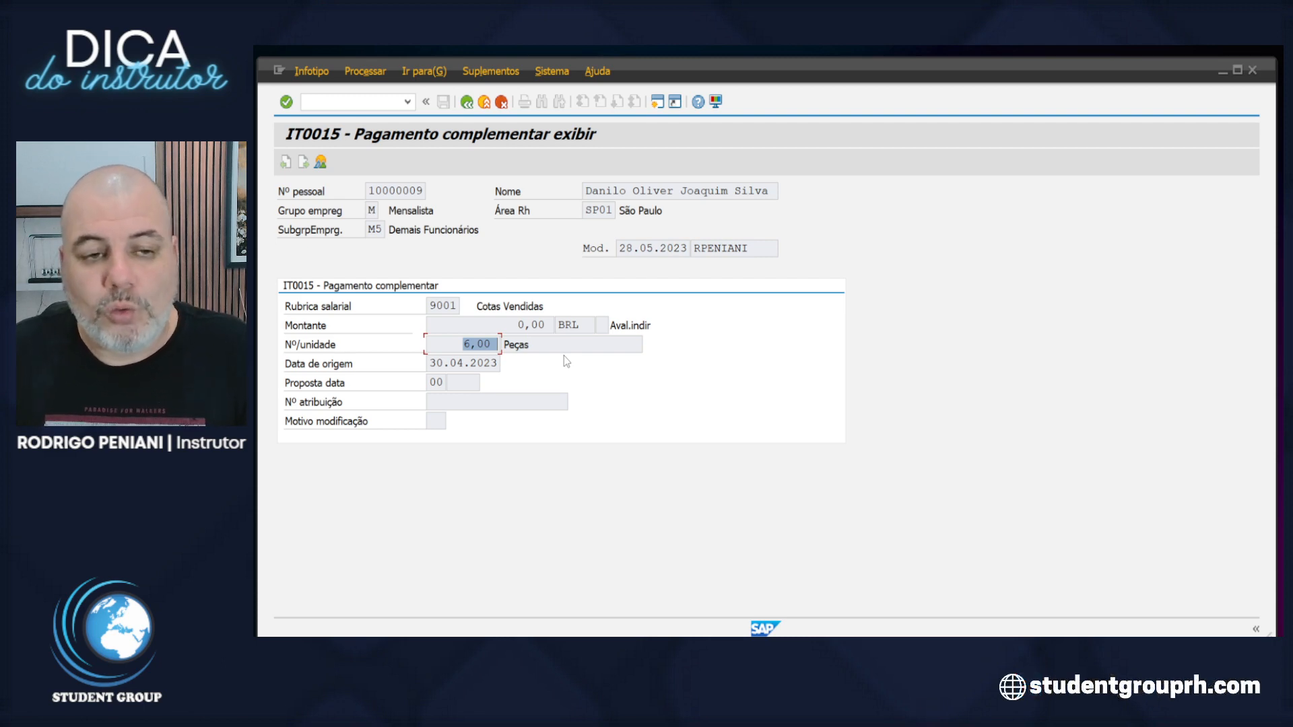
key("F3")
key("F3")
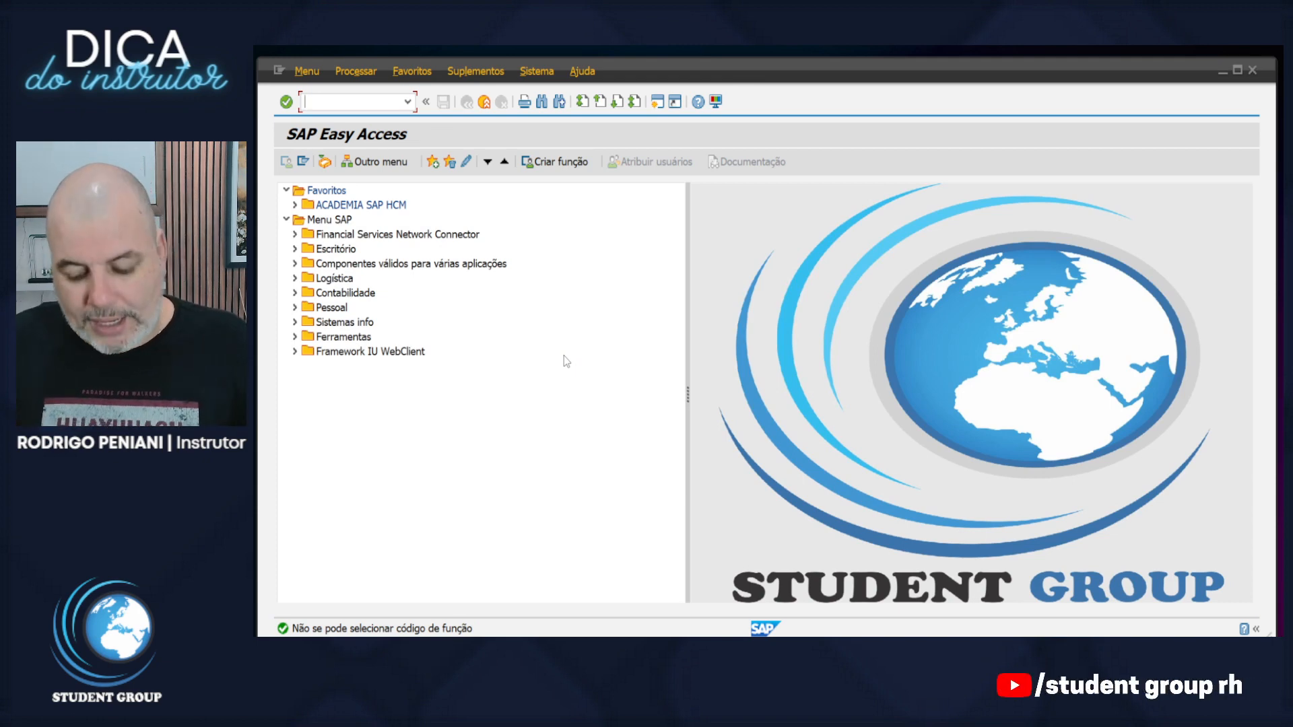
- Open transaction PE01 and start creating the personnel calculation schema ZCOM
type("PE01")
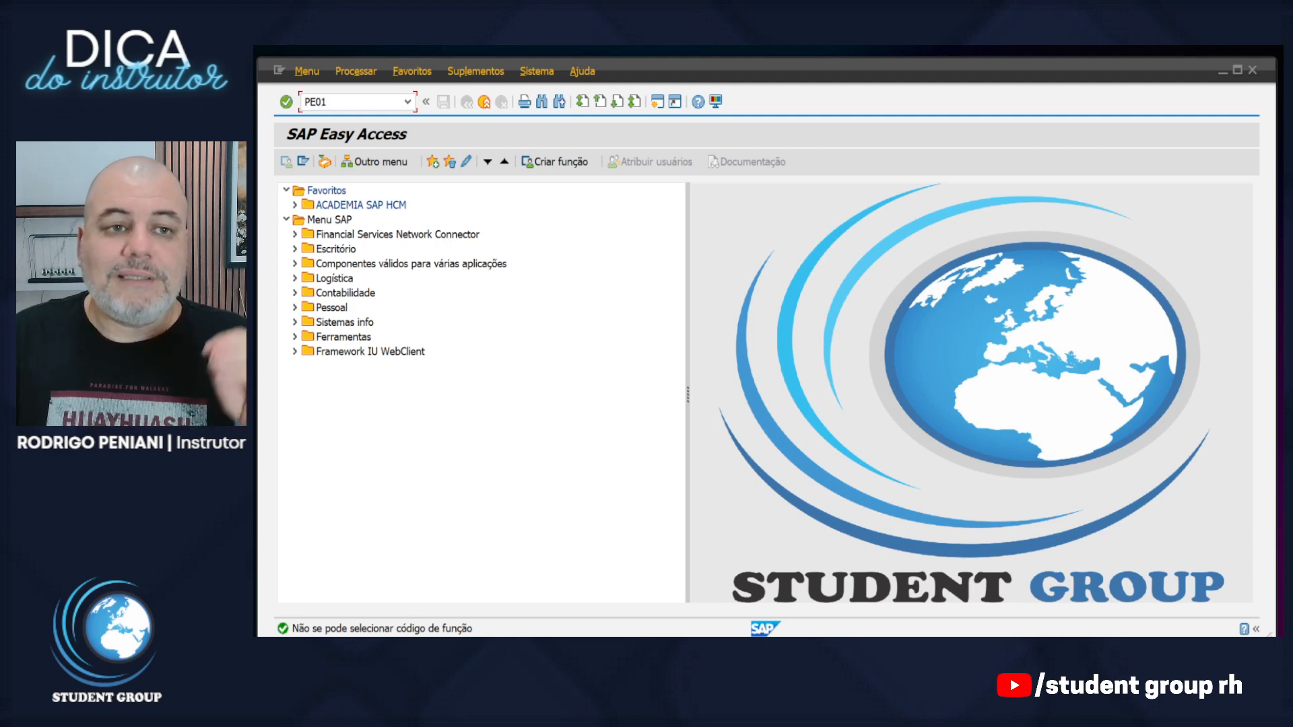
key("Return")
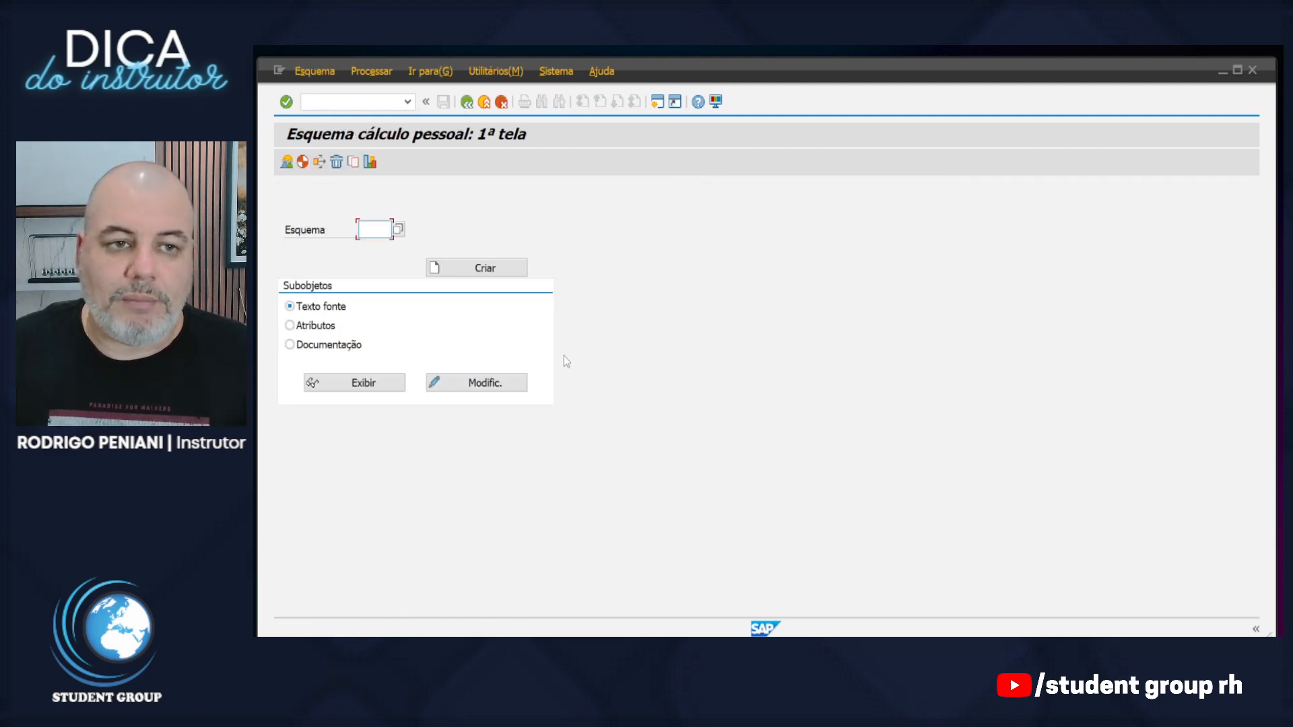
type("ZCOM")
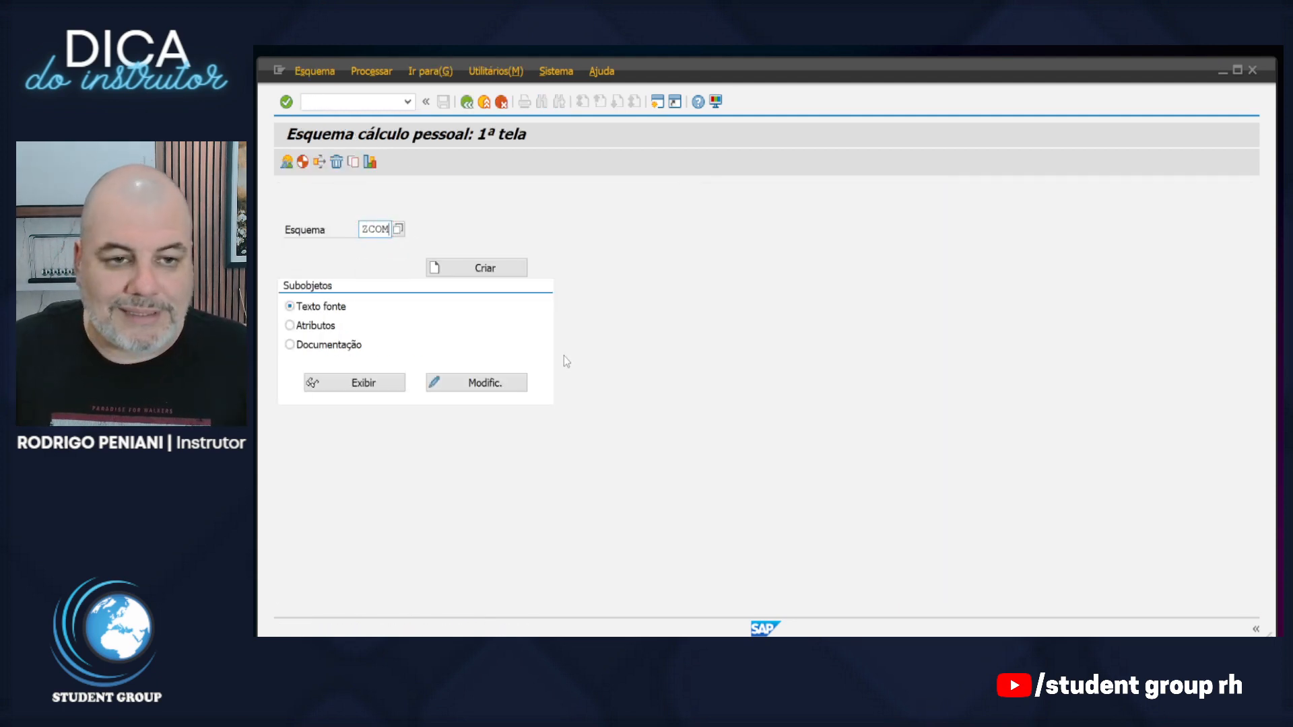
left_click(466, 385)
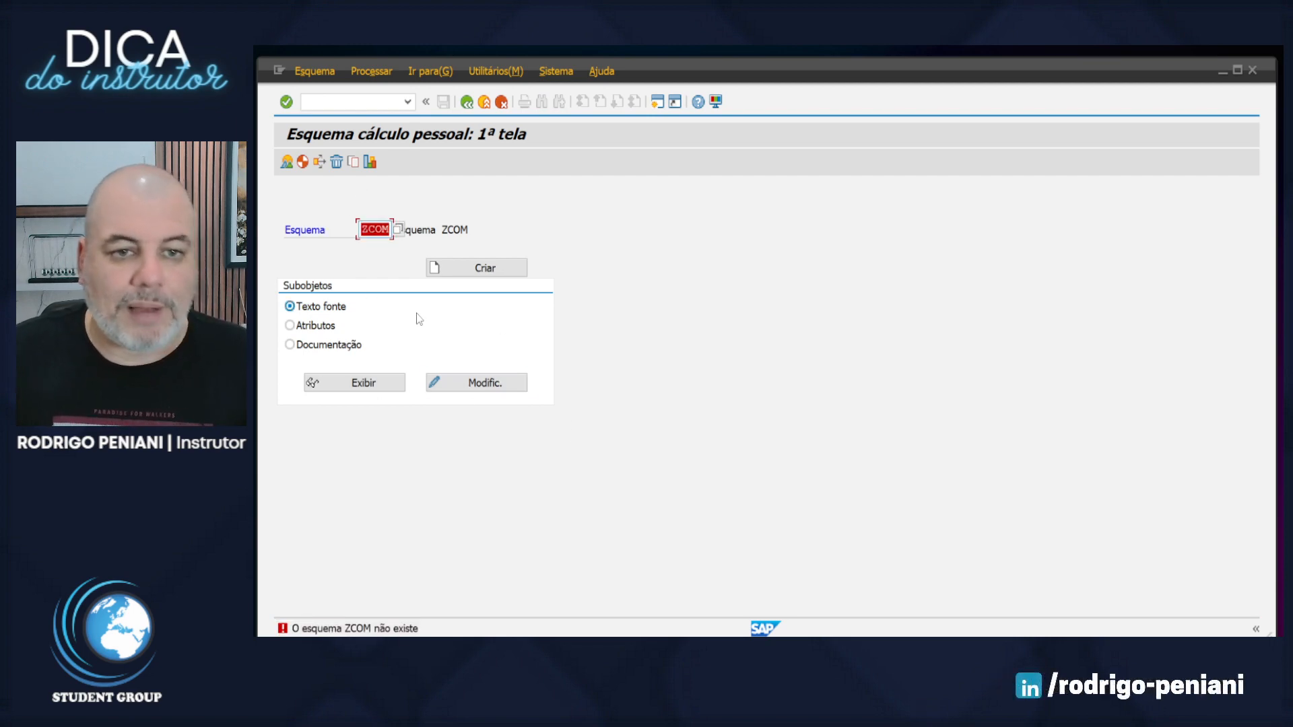
left_click(475, 267)
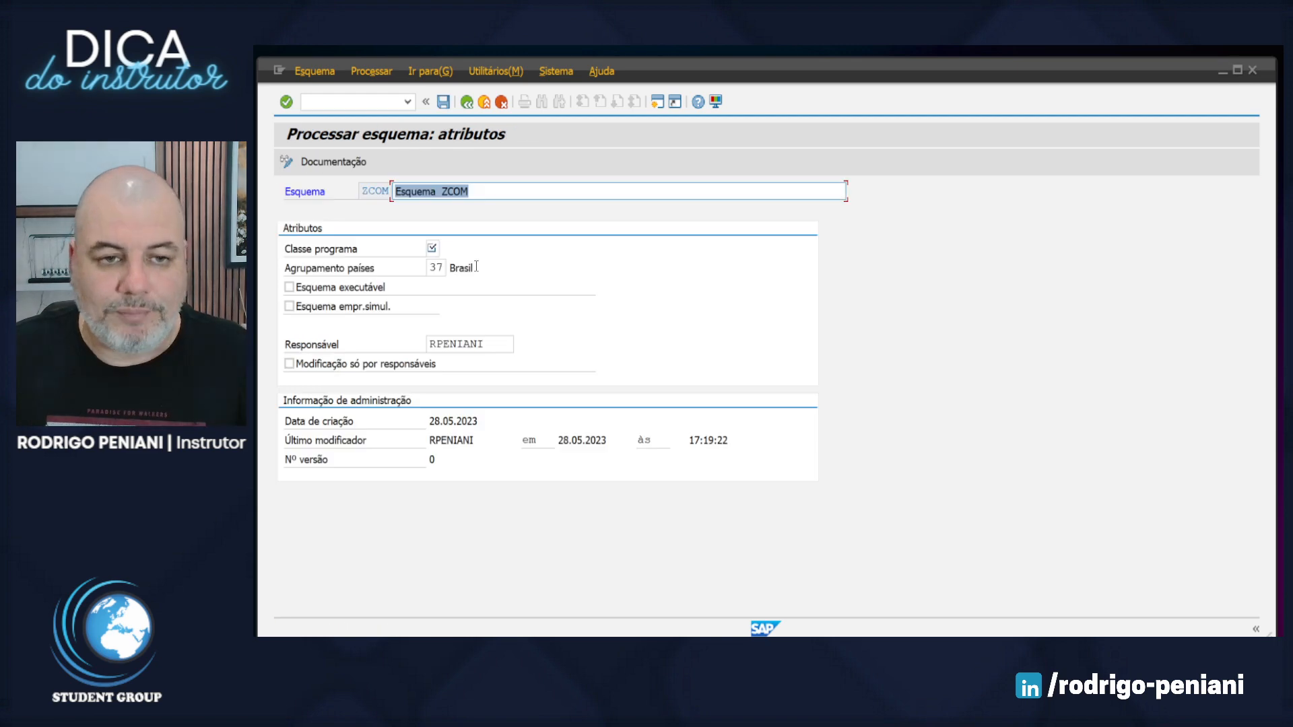
- Describe the schema as CALCULO COMISSAO COTA with program class C, and save it in the proposed customizing request
type("CALCULO COMISSAO COTA")
key("Tab")
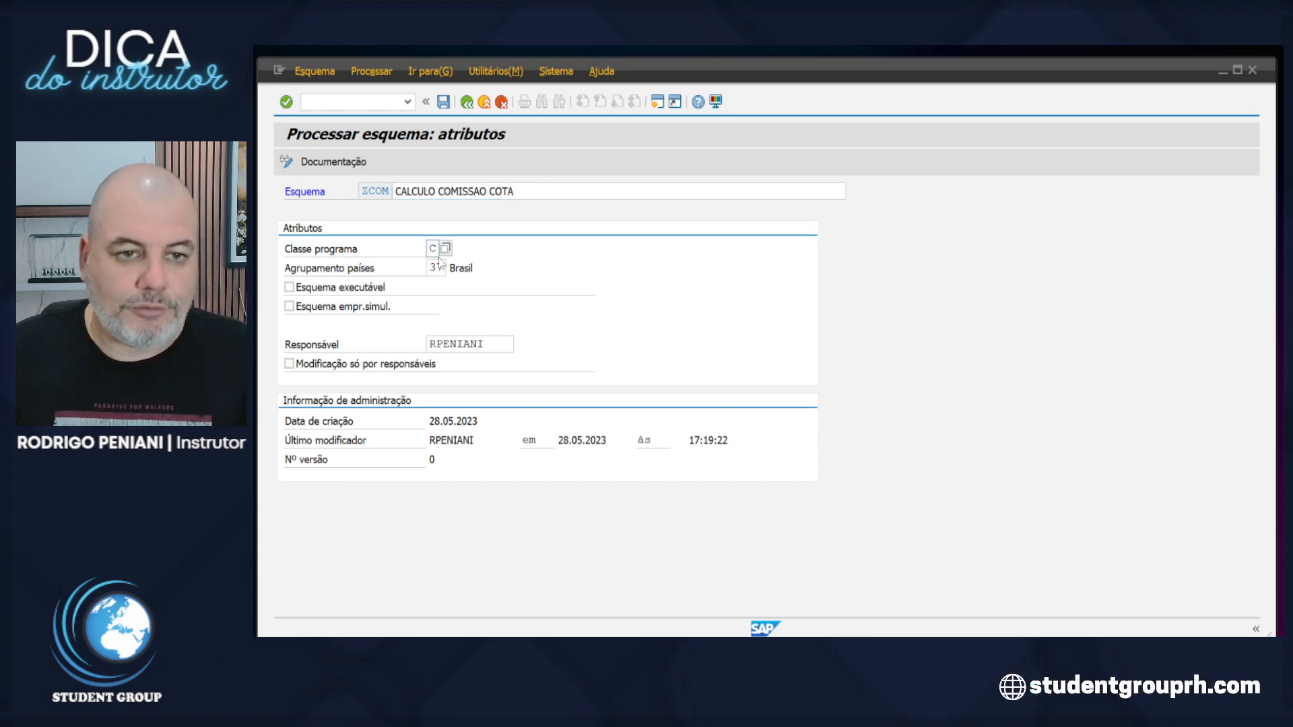
key("Return")
left_click(444, 103)
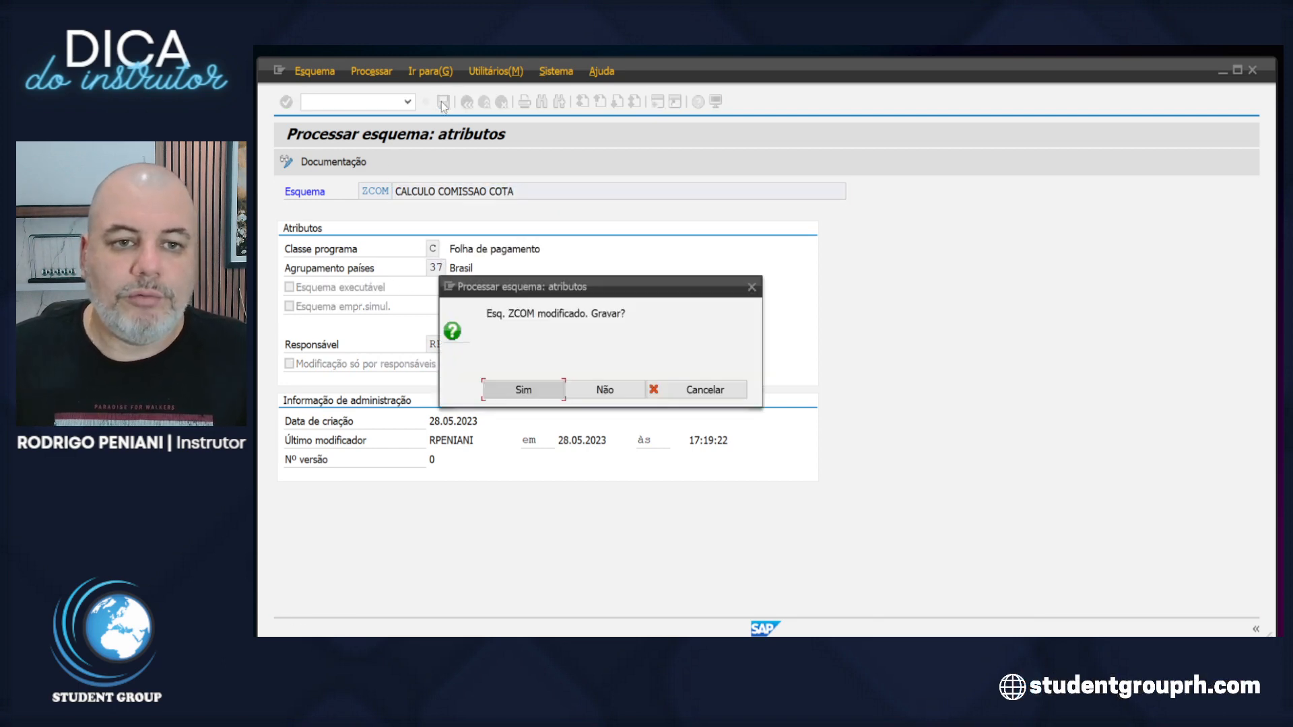
key("Return")
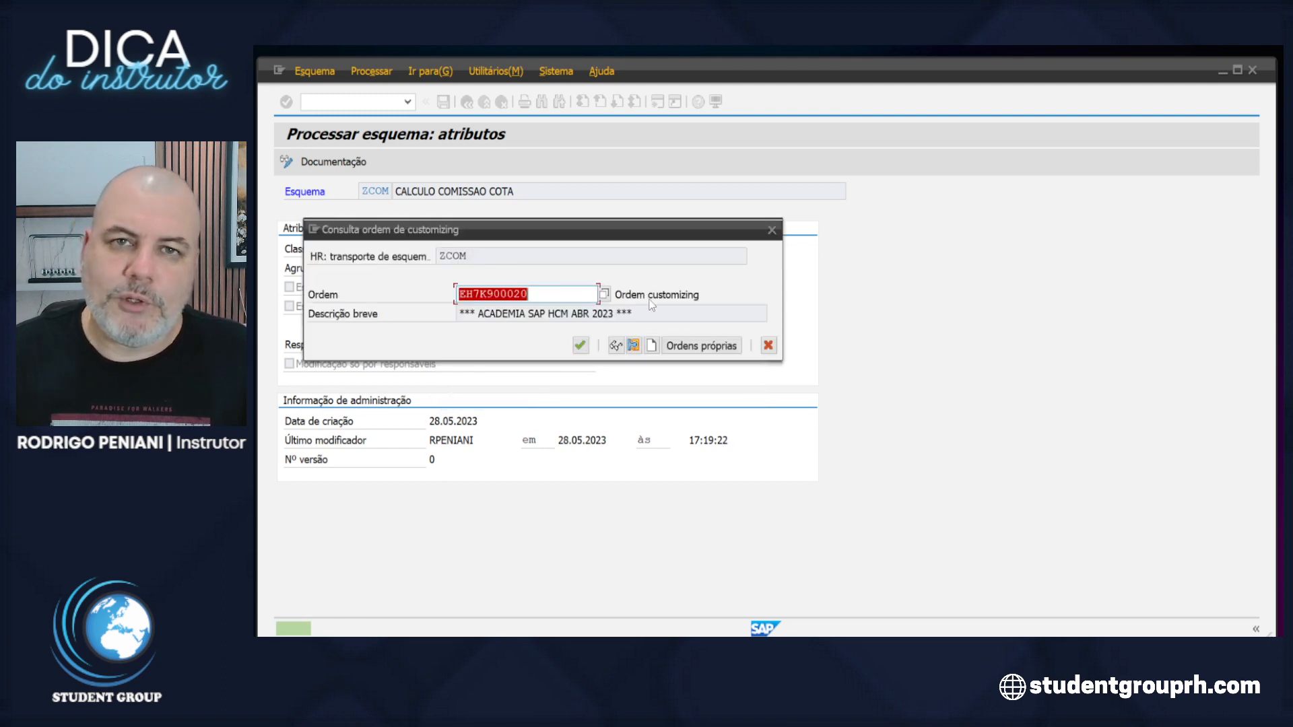
left_click(580, 346)
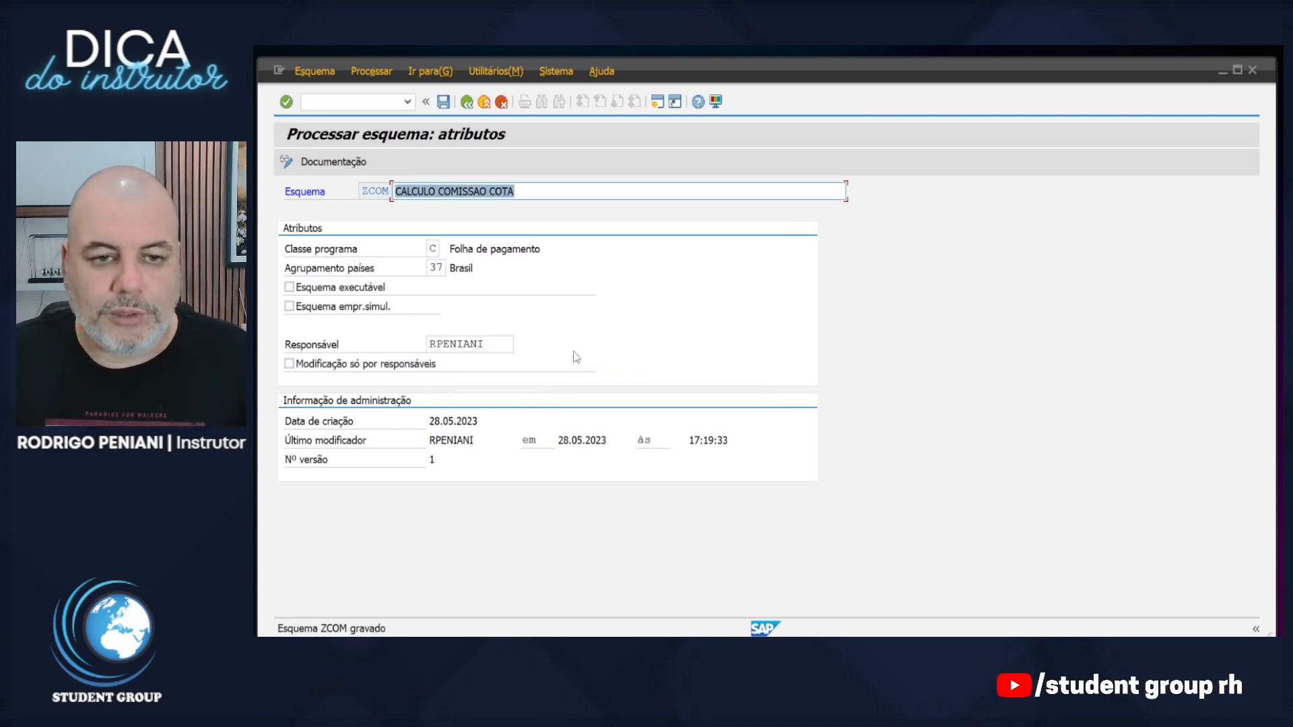
- Leave the schema attributes and open the source text of ZCOM for editing
left_click(466, 102)
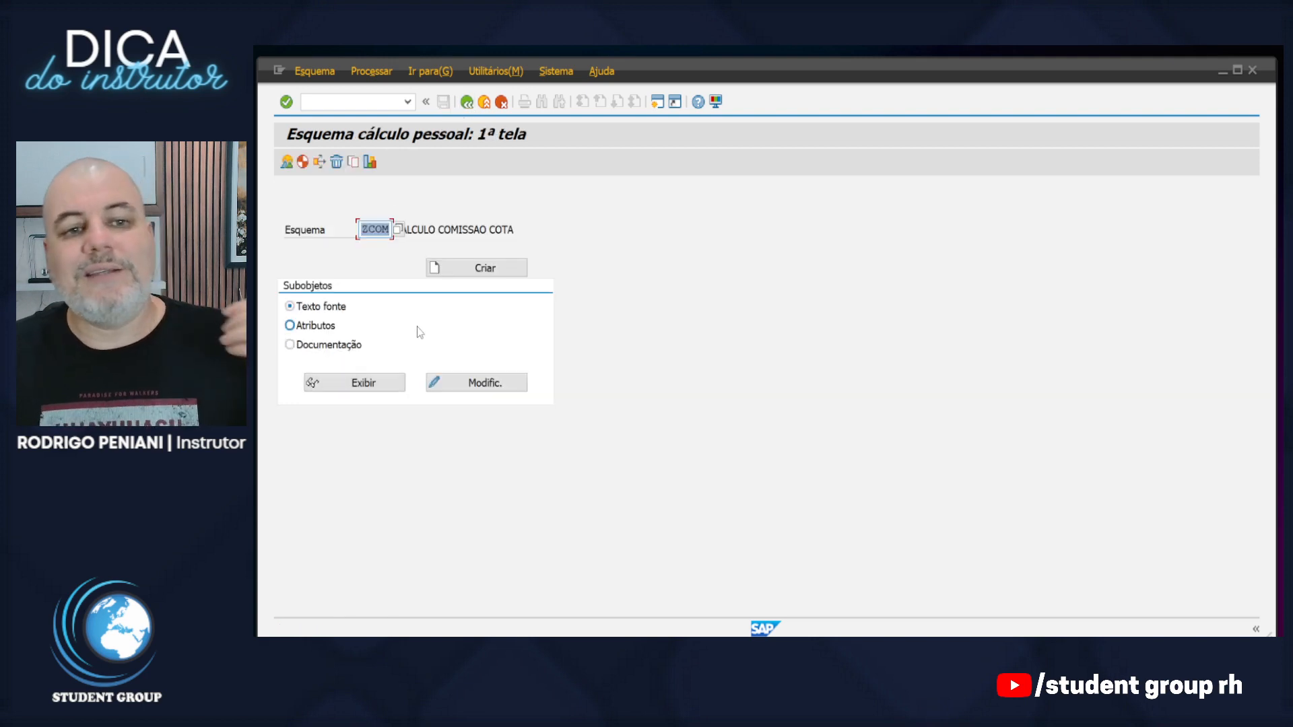
left_click(479, 383)
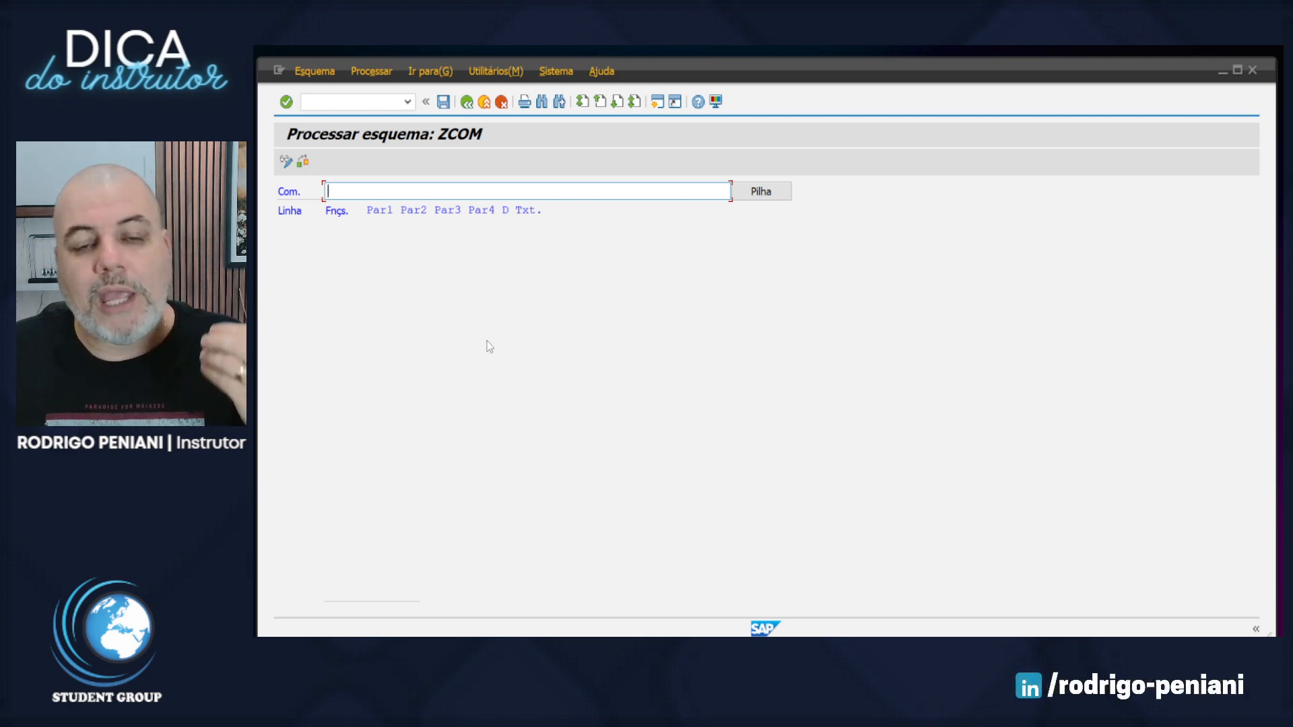
- Append 10 blank lines to the source text of schema ZCOM
left_click(371, 73)
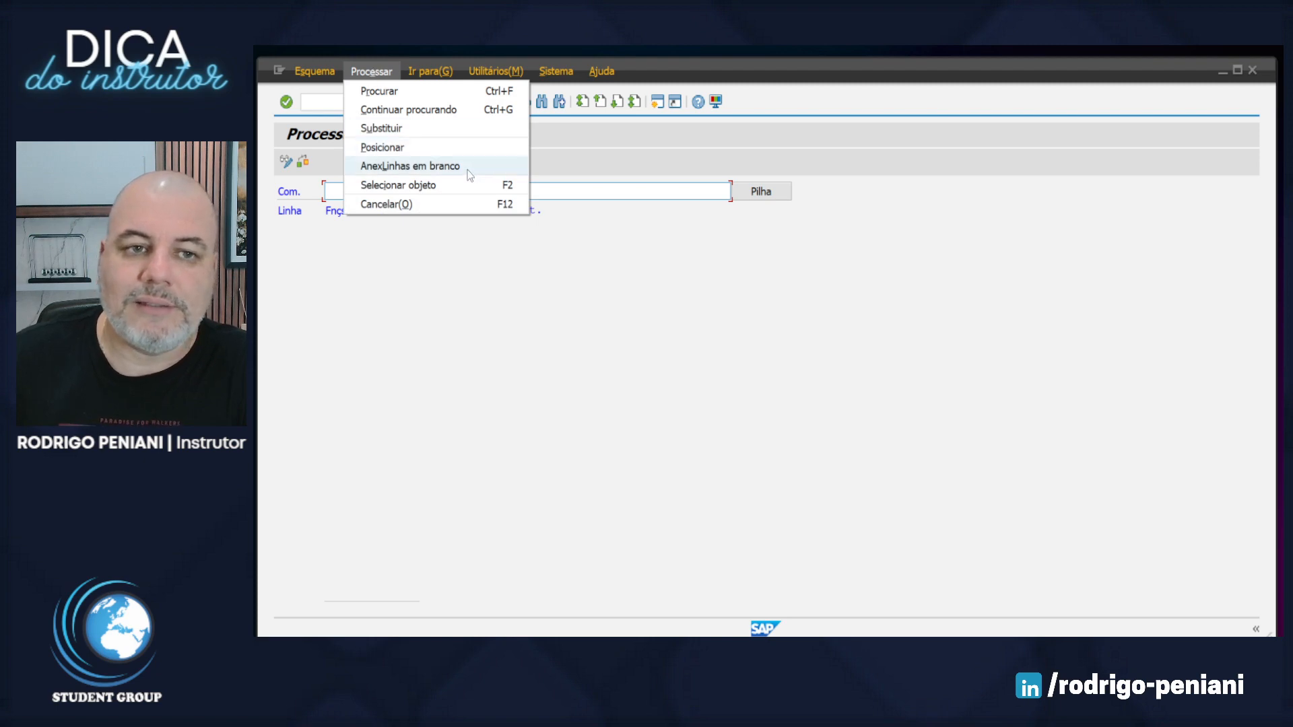
left_click(431, 166)
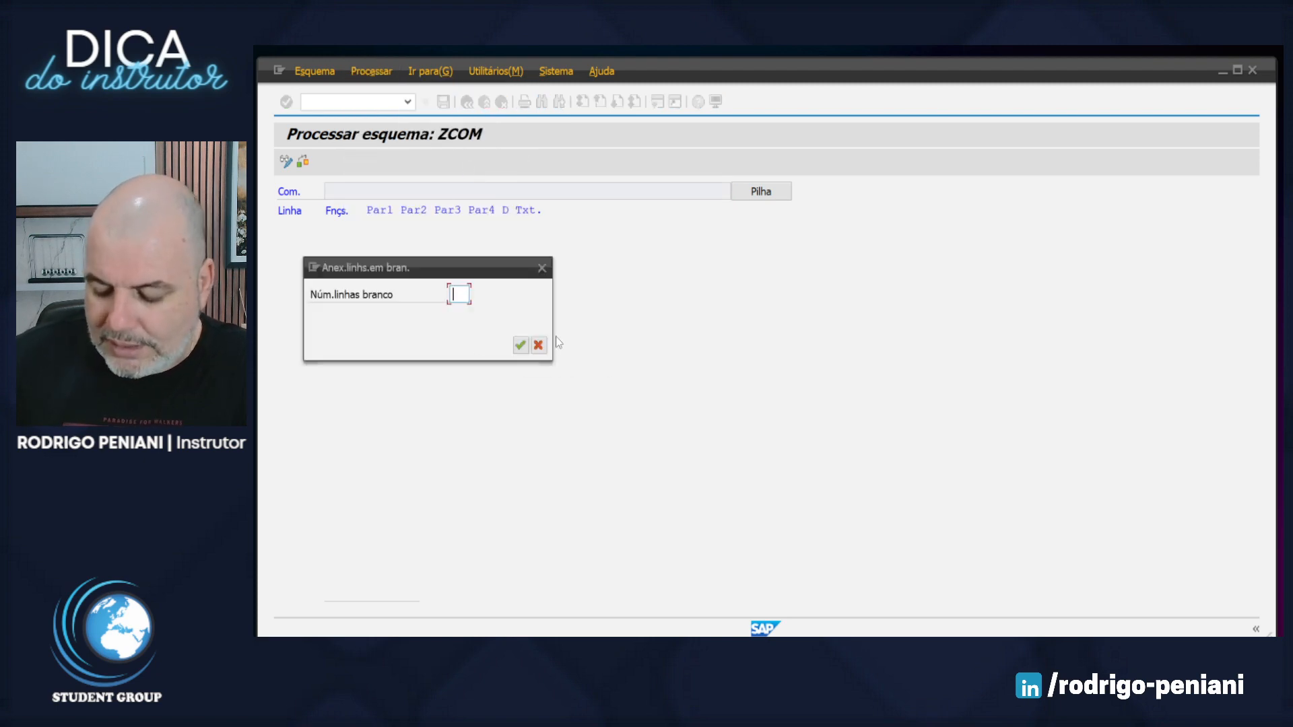
type("10")
key("Return")
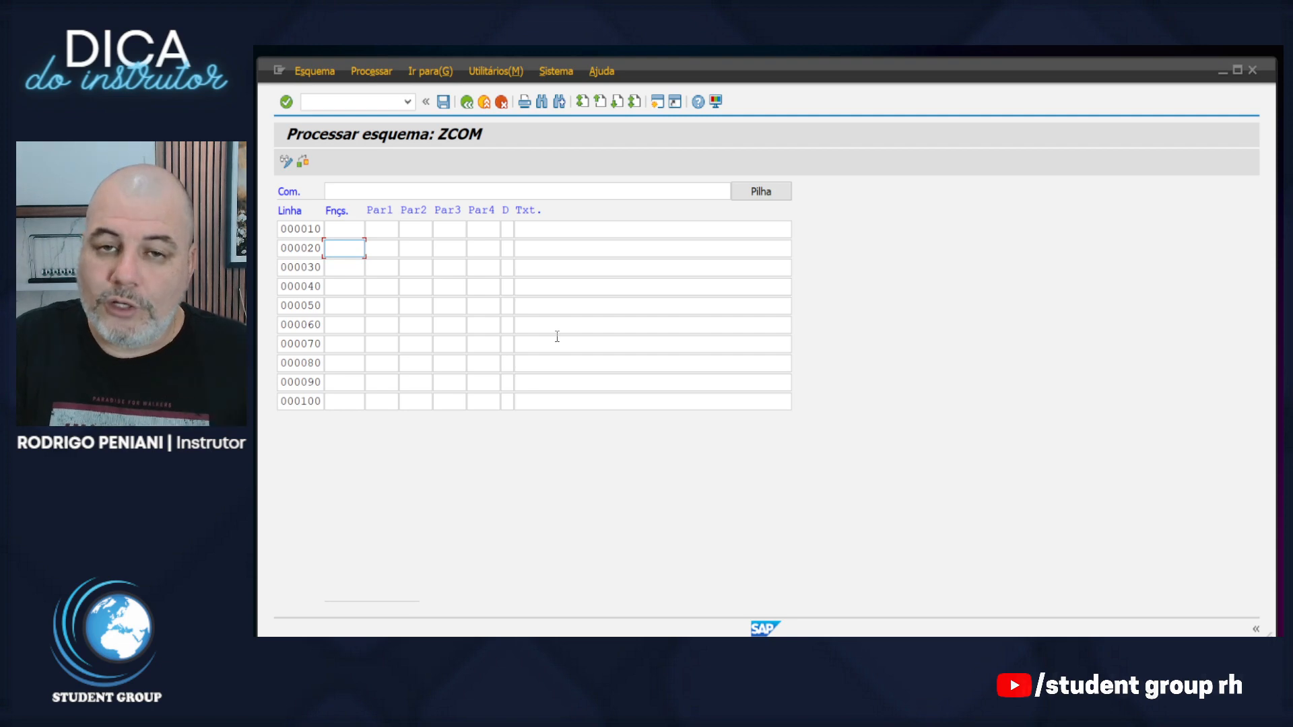
- Fill schema line 000010 with function BLOCK, first parameter BEG and the text CÁLCULO COMISSÃO POR COTAS
left_click(342, 229)
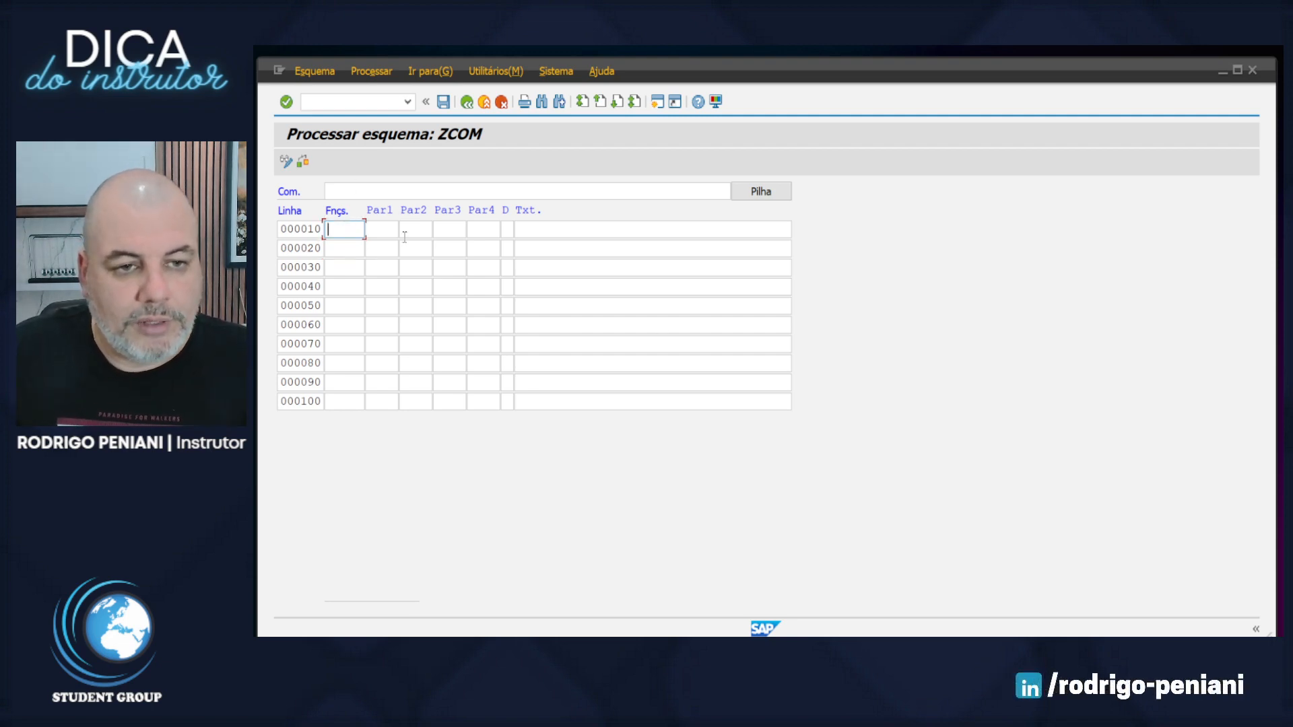
type("BLOCL")
key("Tab")
key("Return")
type("BLOCK")
key("Tab")
type("BEG")
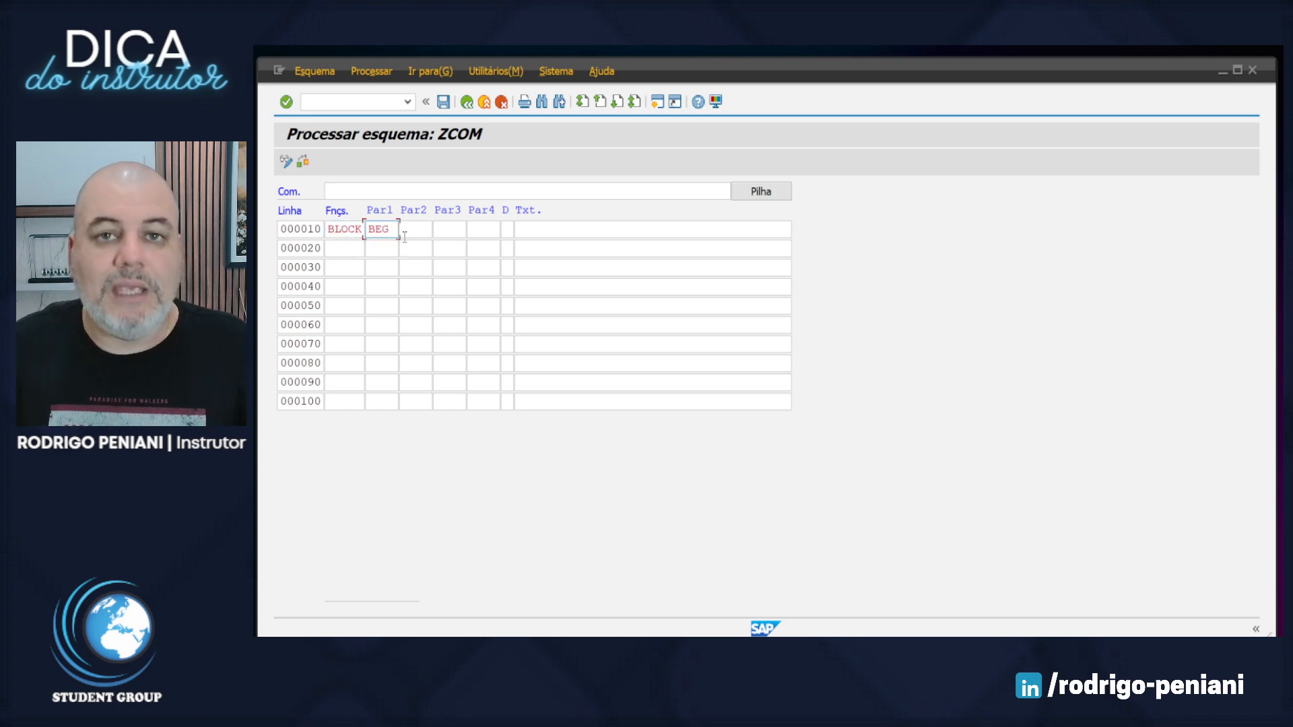
key("Tab")
key("Tab")
key("Tab")
key("Tab")
key("Tab")
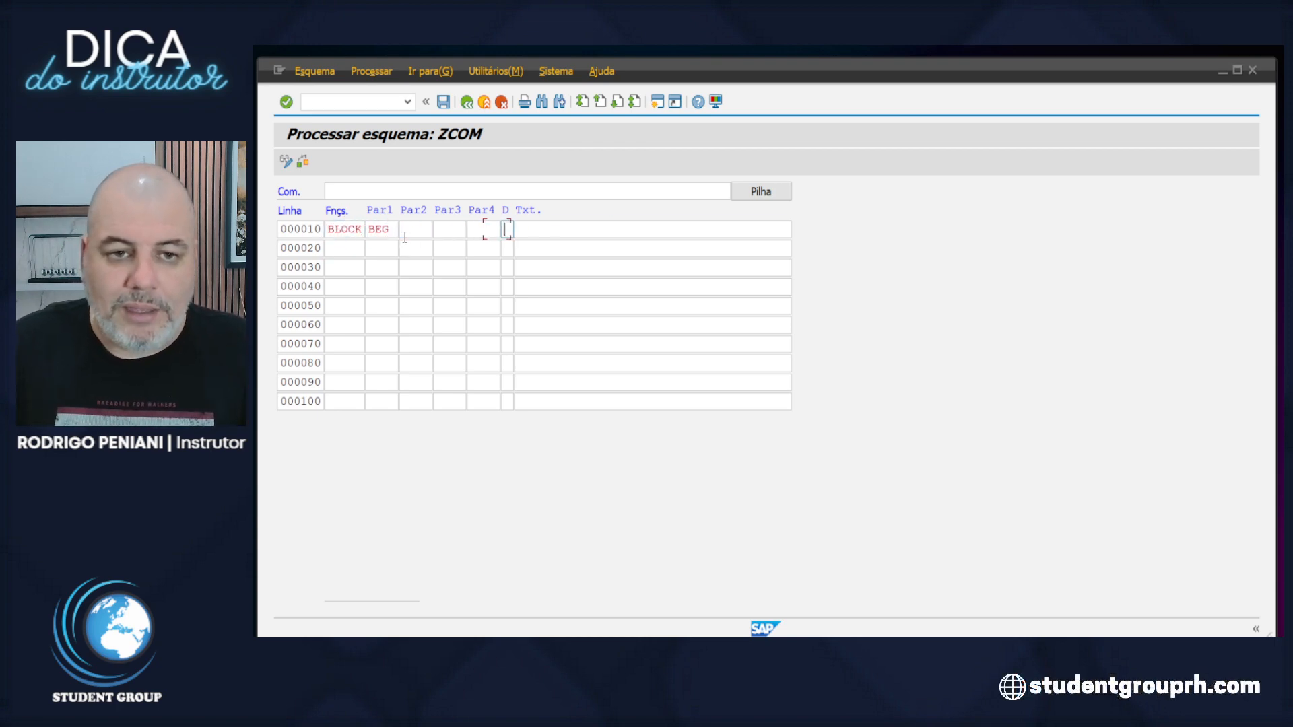
type("COM")
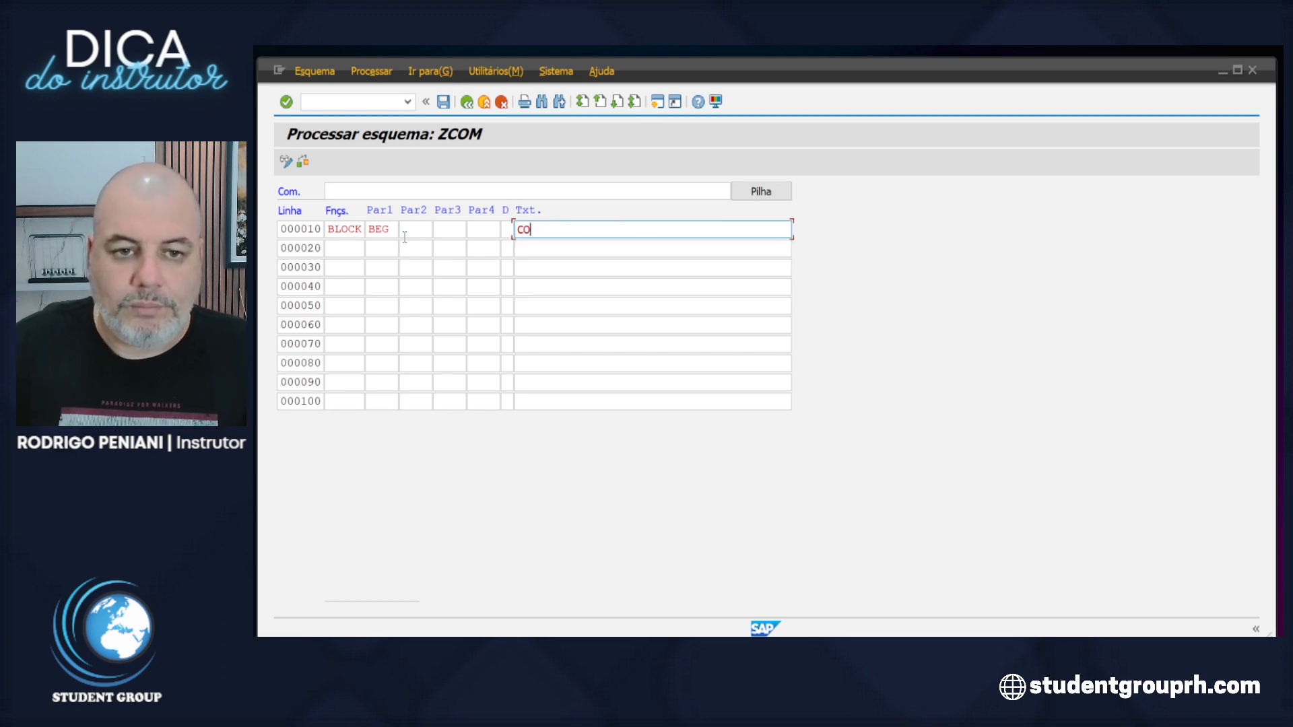
key("Down")
key("Return")
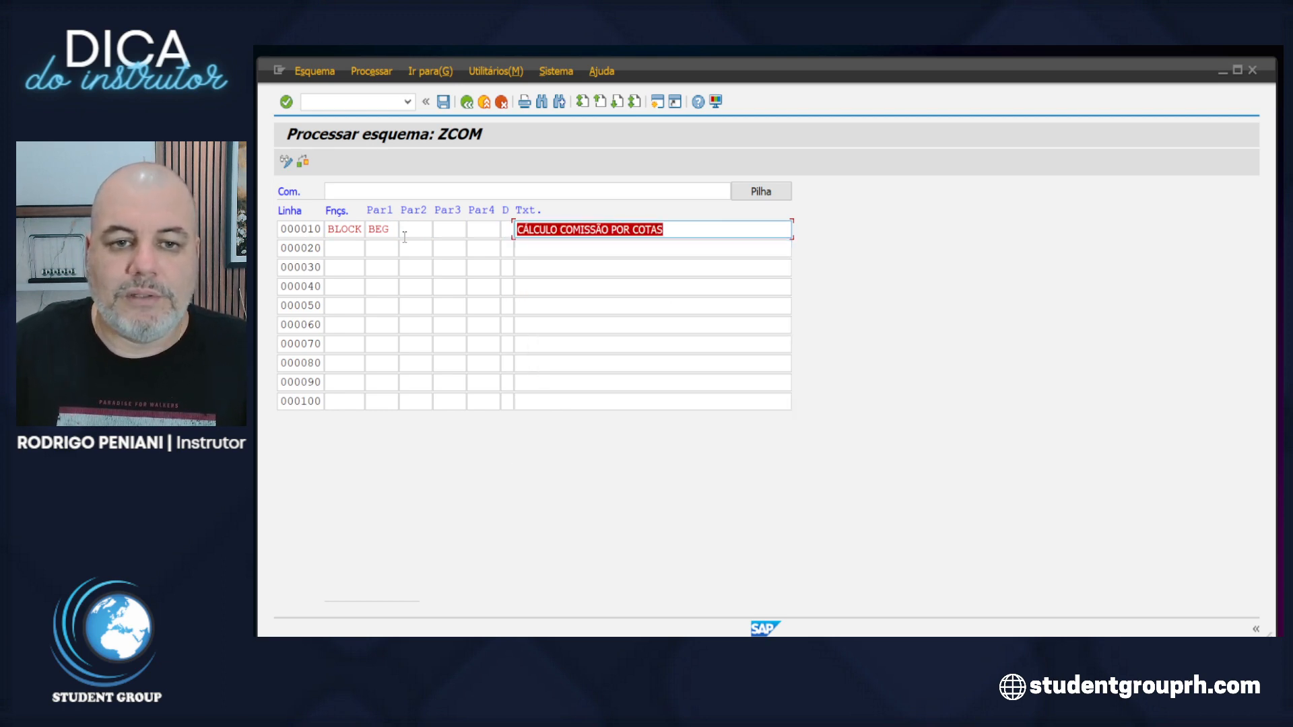
- Fill schema line 000100 with function BLOCK and first parameter END
left_click(351, 399)
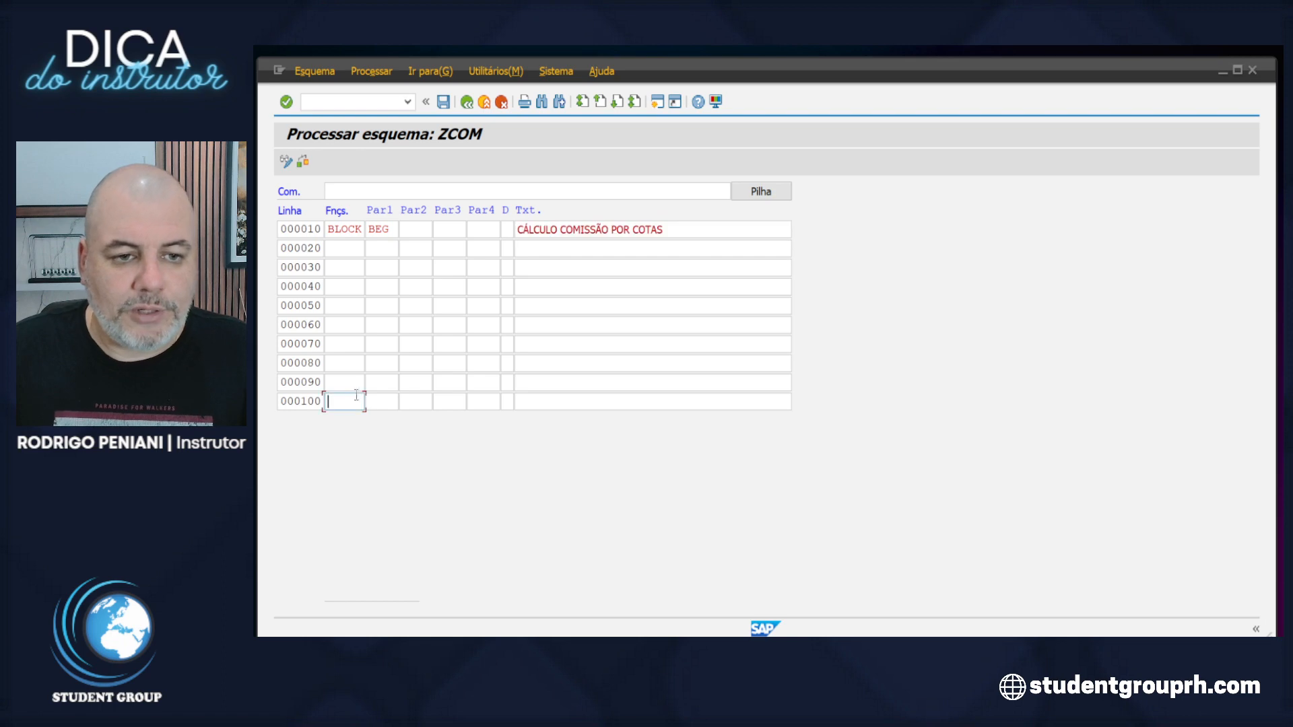
type("BLOCK")
key("Tab")
type("EBD")
type("END")
left_click(375, 228)
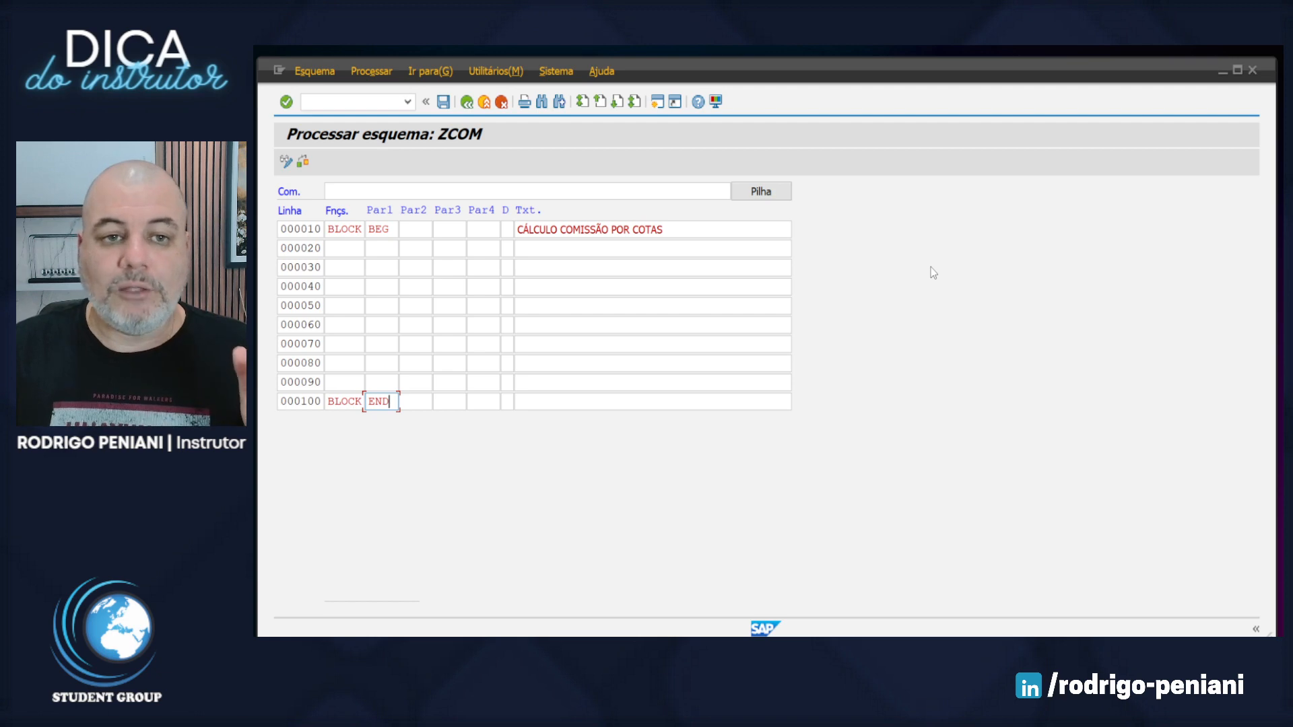
- Save schema ZCOM in the proposed customizing request and return to SAP Easy Access
left_click(443, 102)
left_click(580, 346)
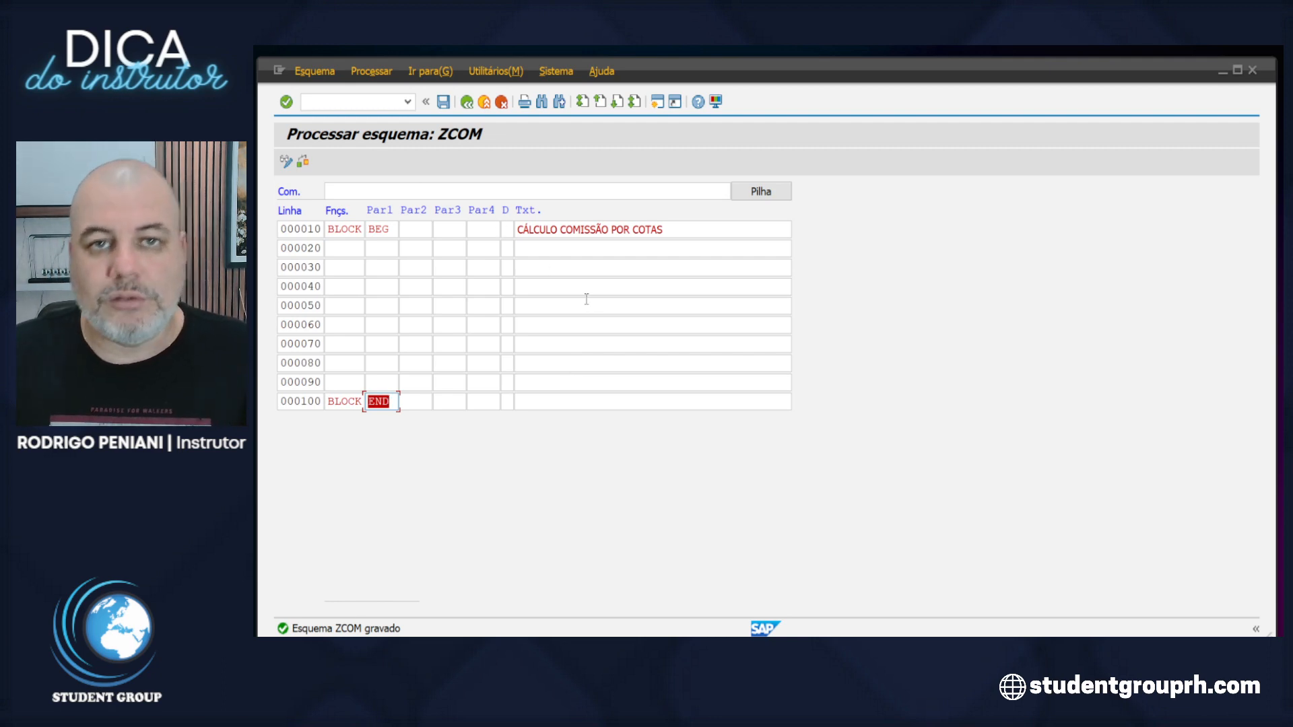
key("F3")
key("F3")
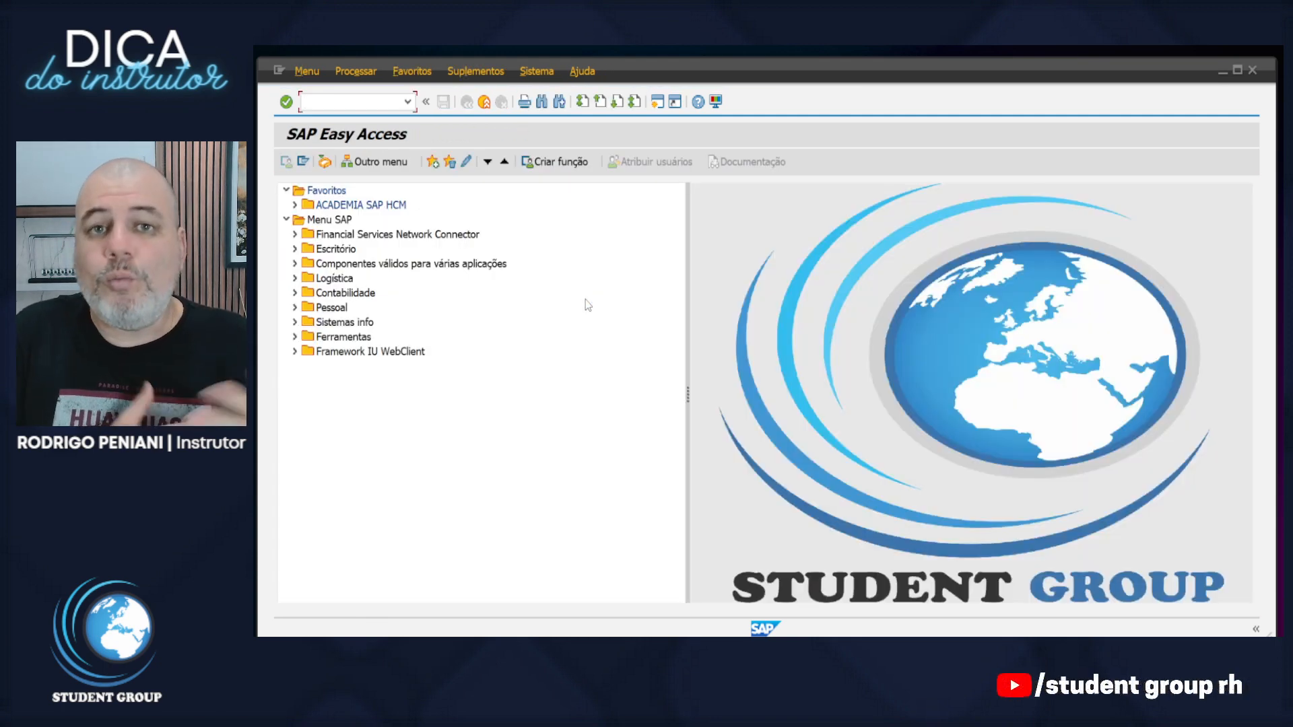
- Open transaction PE02 and start creating the personnel calculation rule ZCOM
type("PE")
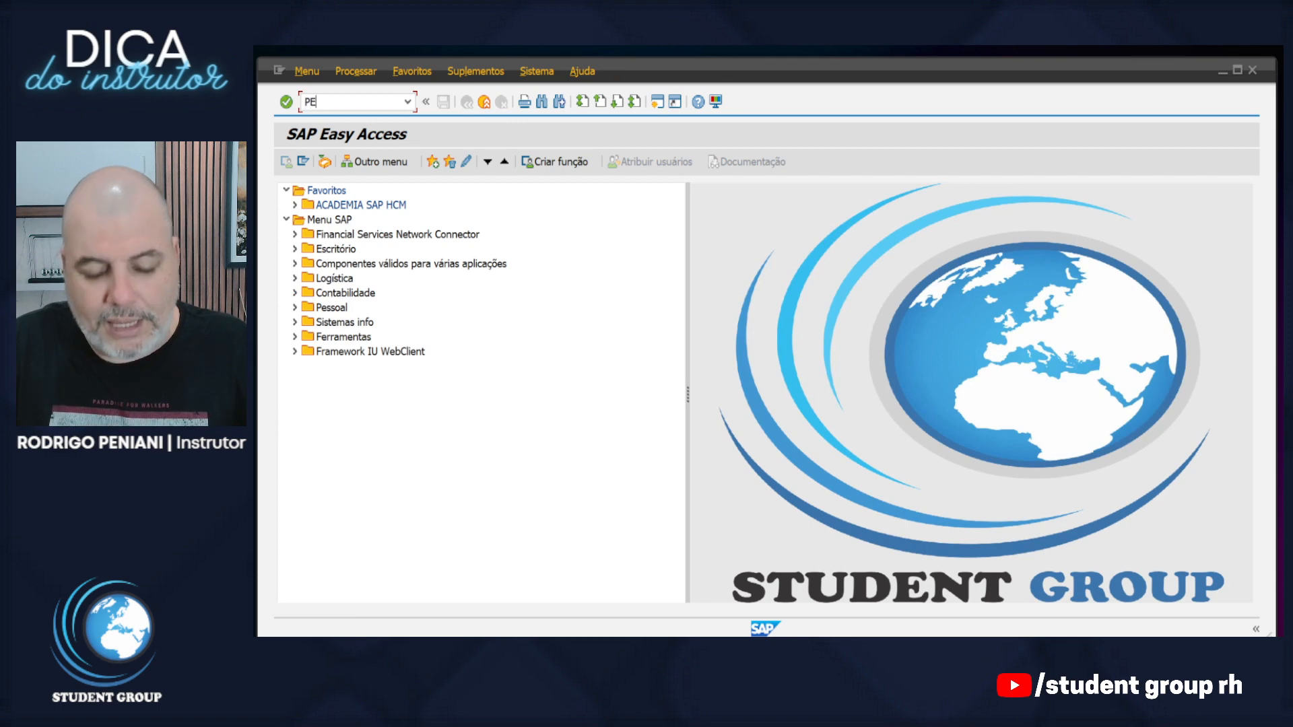
type("02")
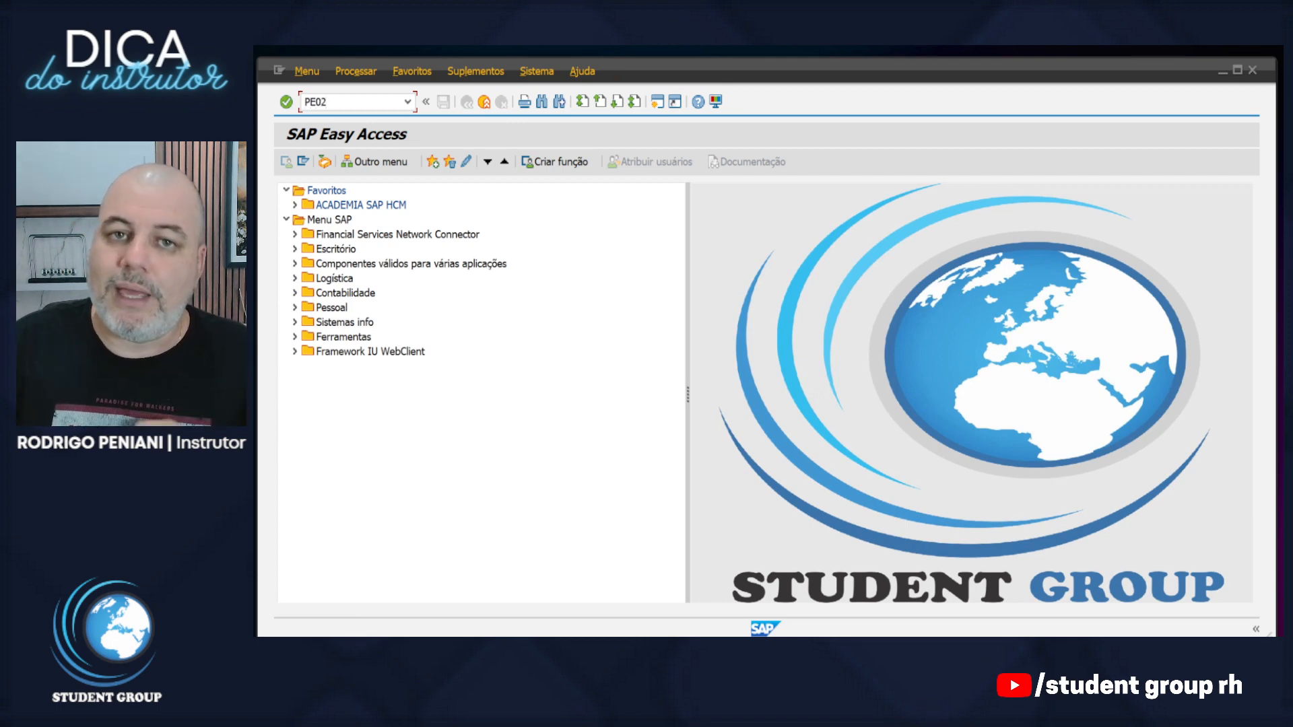
key("Return")
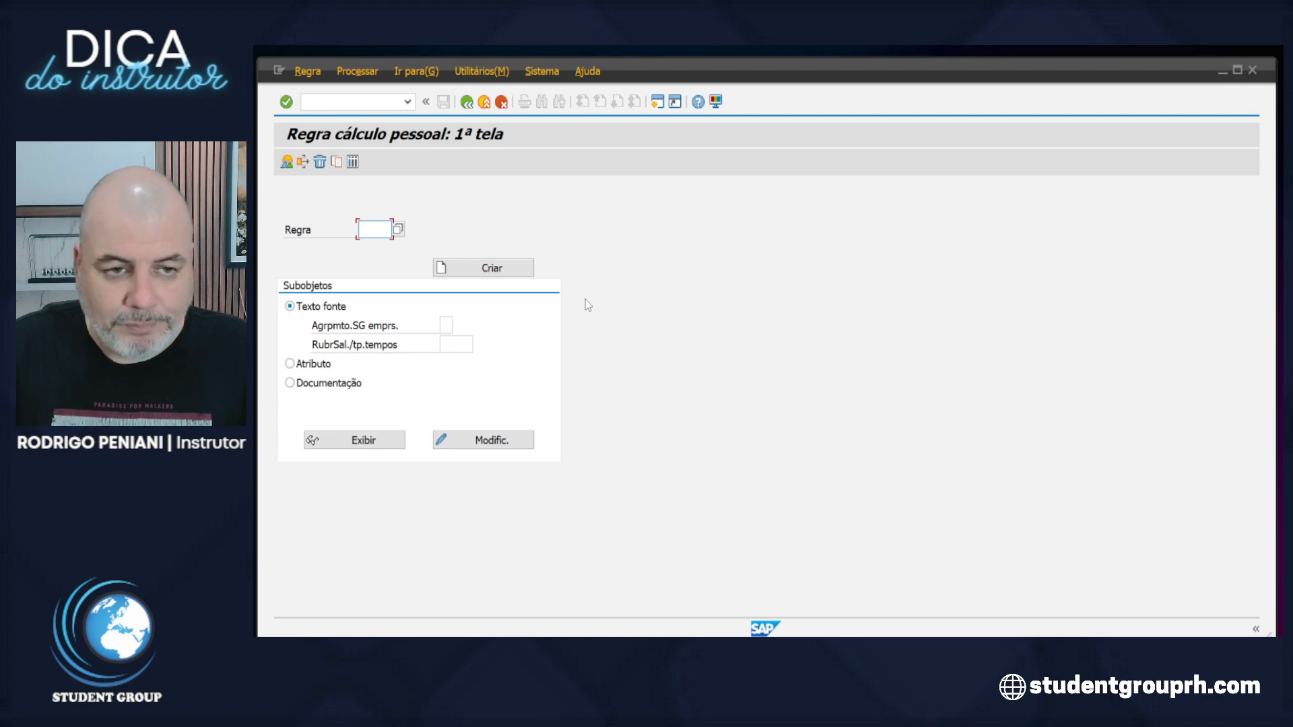
type("ZCOM")
key("Return")
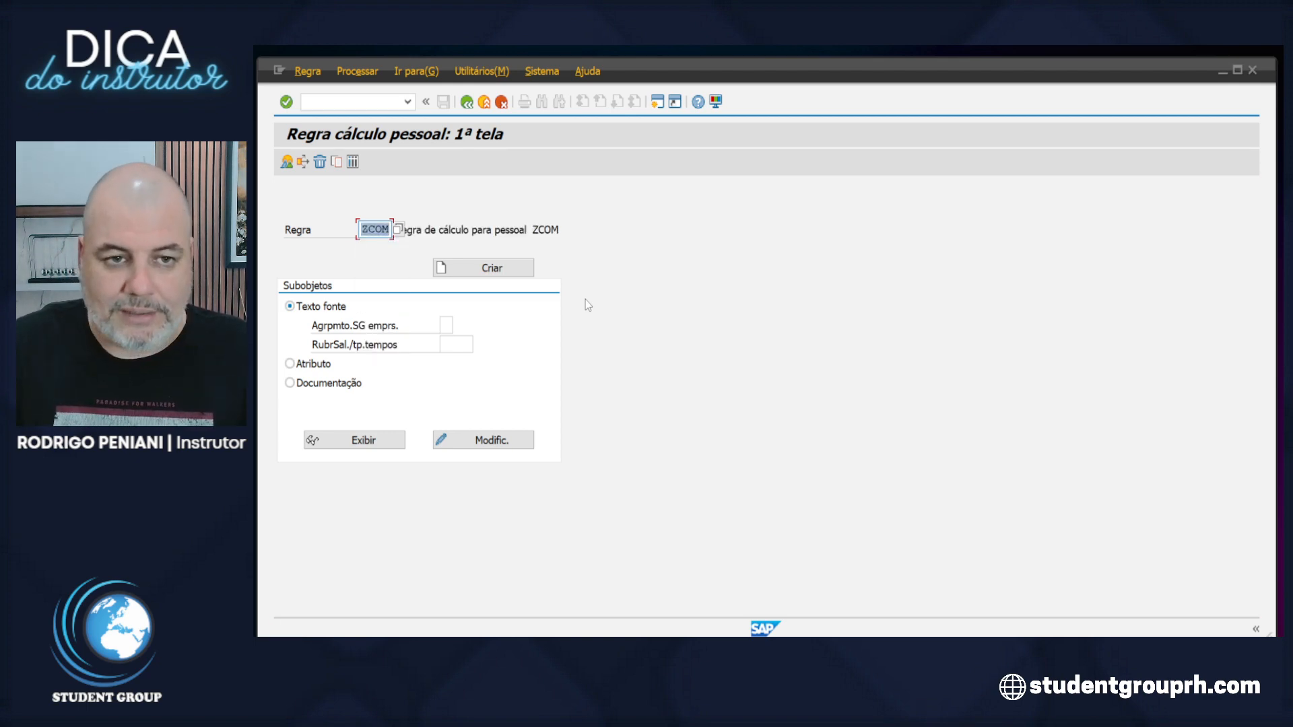
left_click(498, 274)
- Describe the rule as CALCULO COMISSAO COTA with program class C, and save it in the proposed customizing request
type("CA")
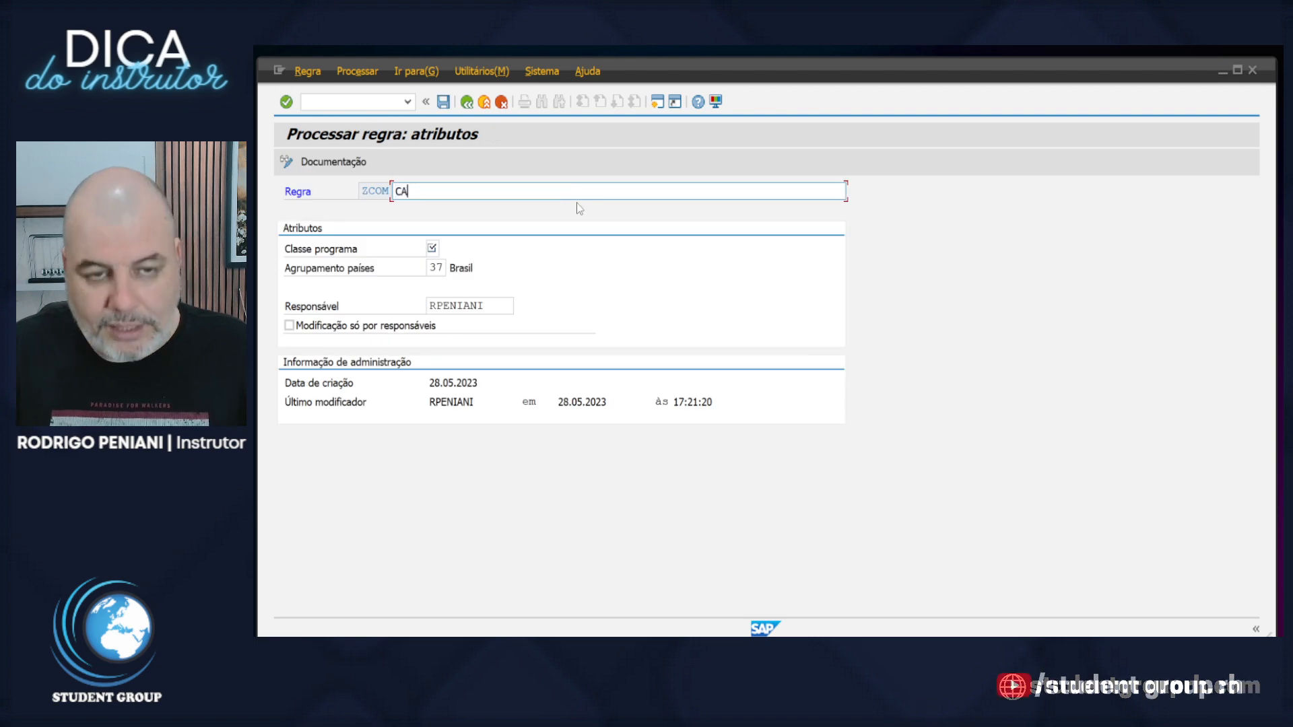
type("LCULO COMISS")
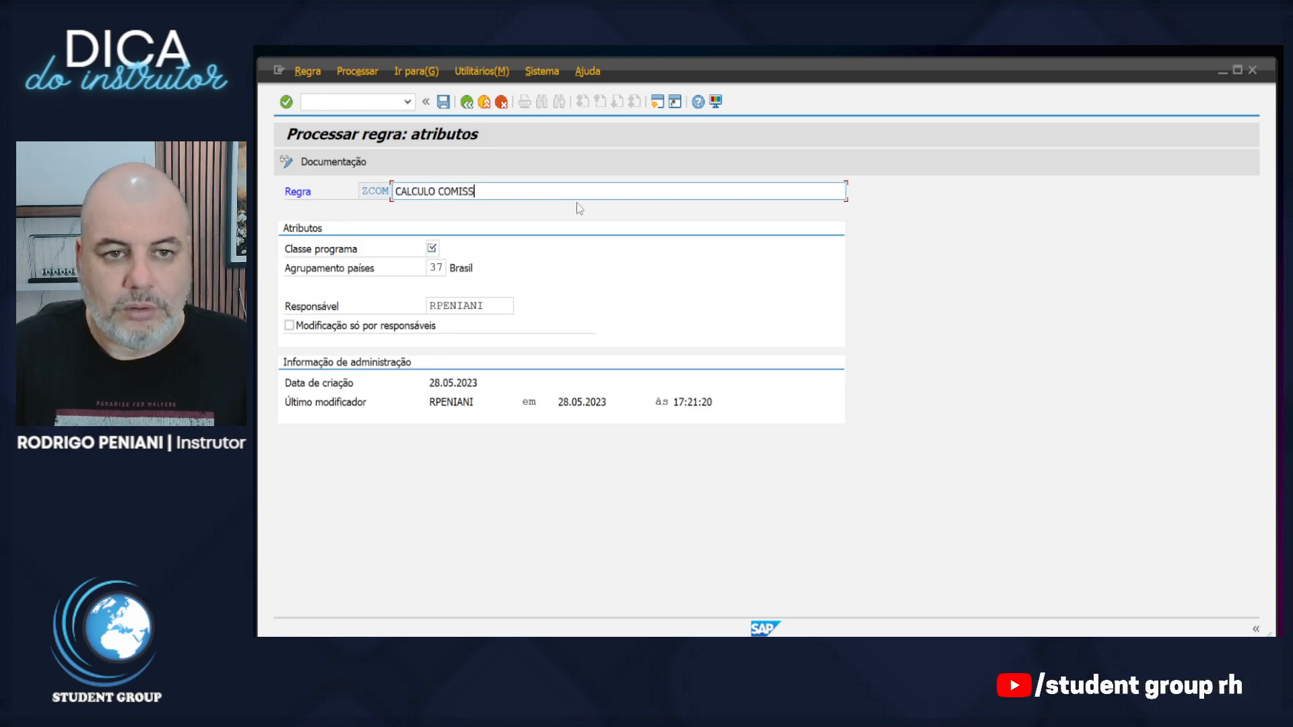
type("AO COTA")
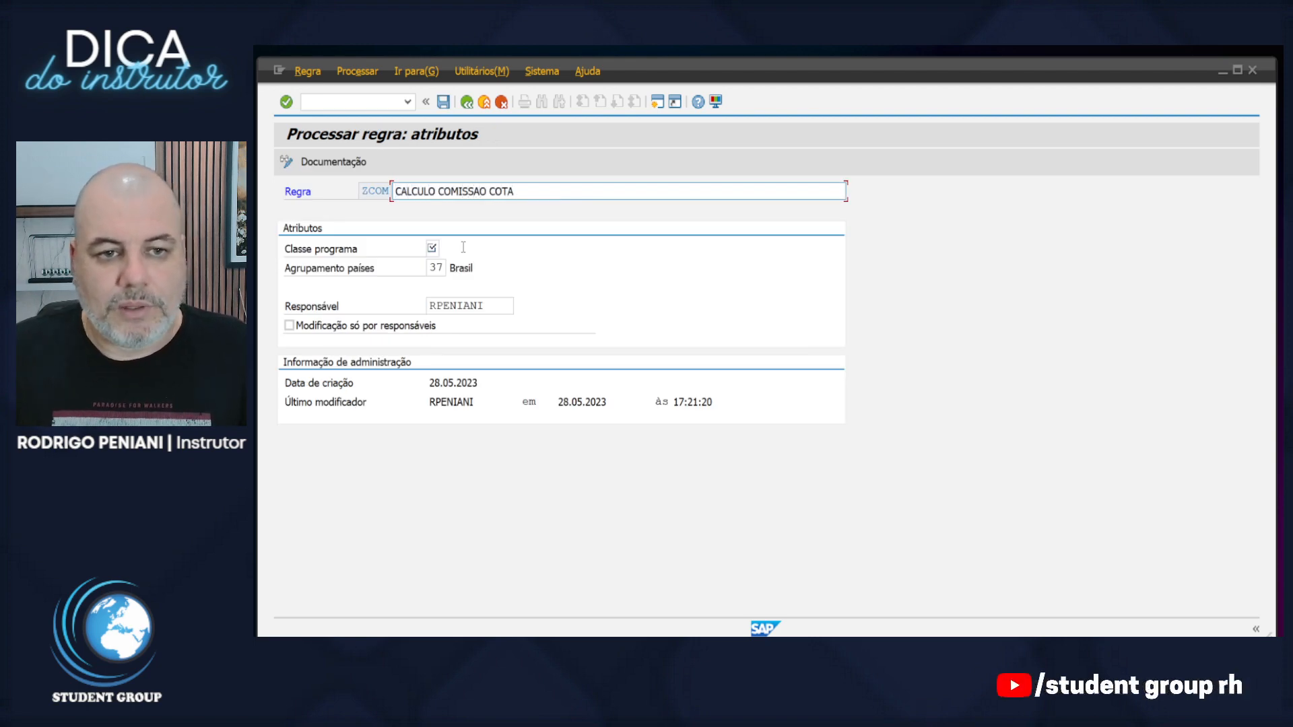
left_click(431, 248)
type("C")
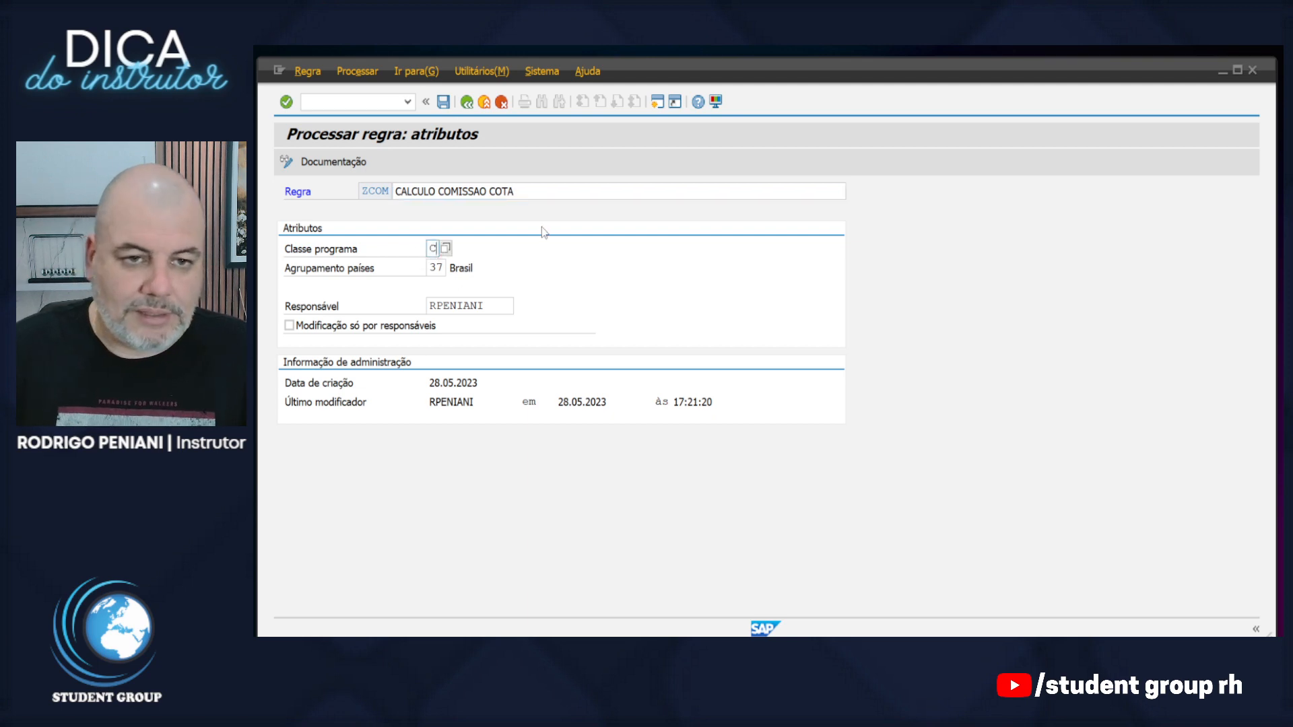
key("Return")
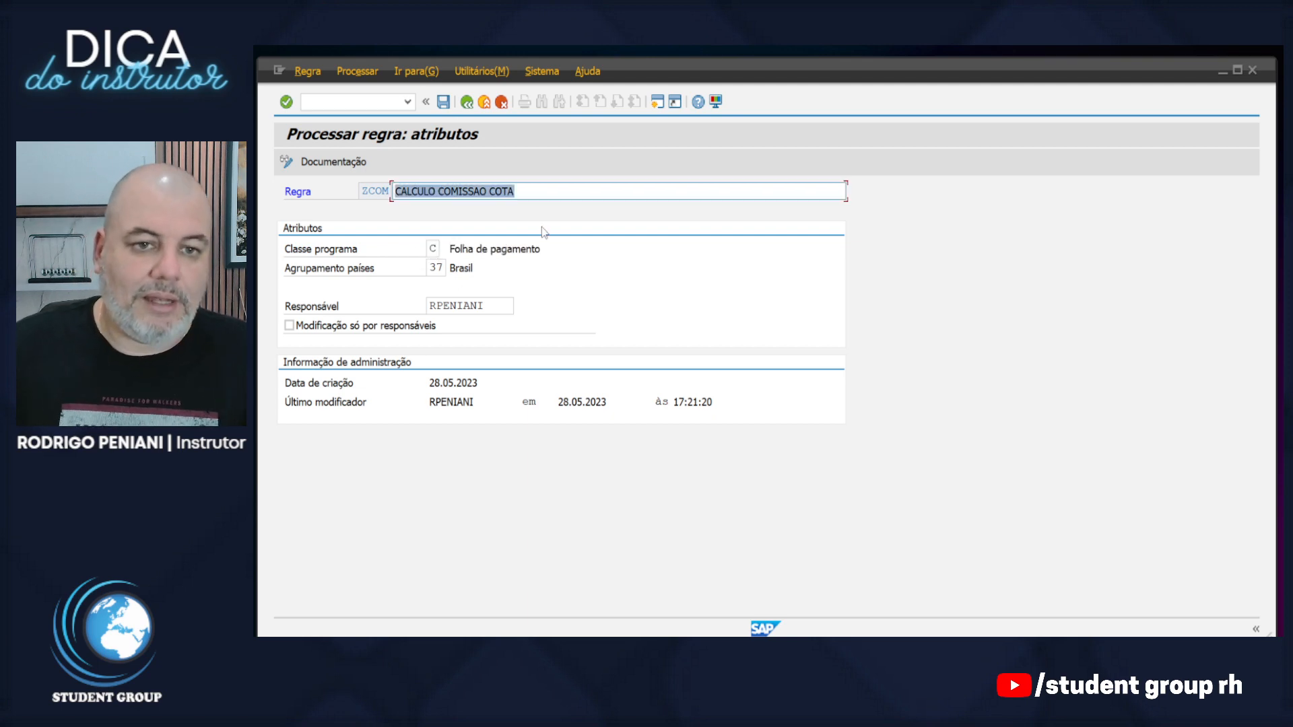
left_click(443, 102)
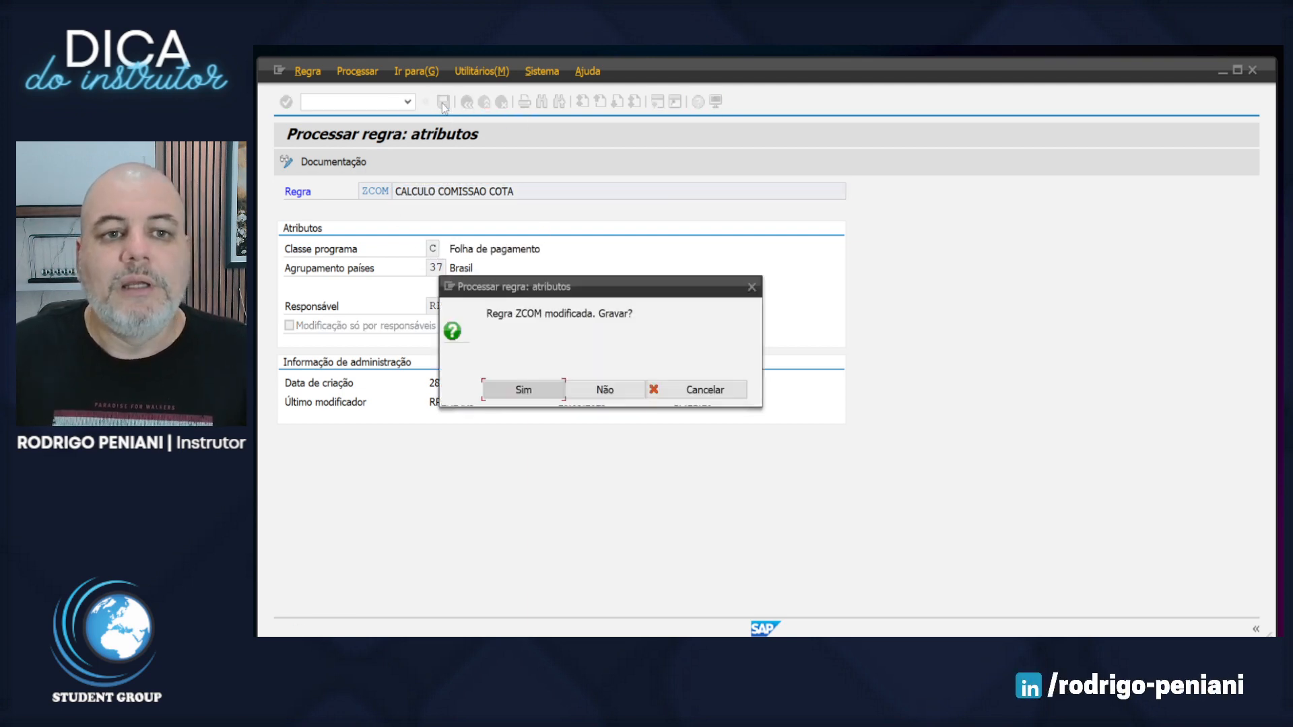
left_click(532, 392)
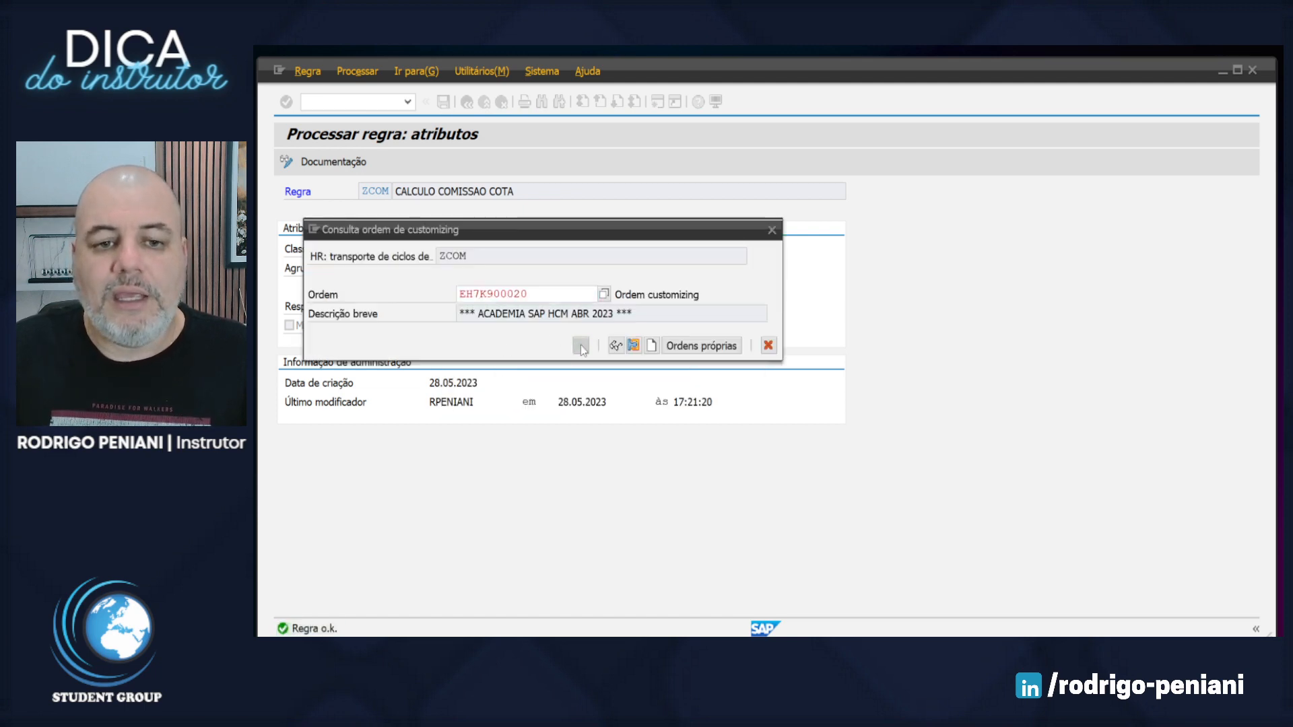
left_click(581, 346)
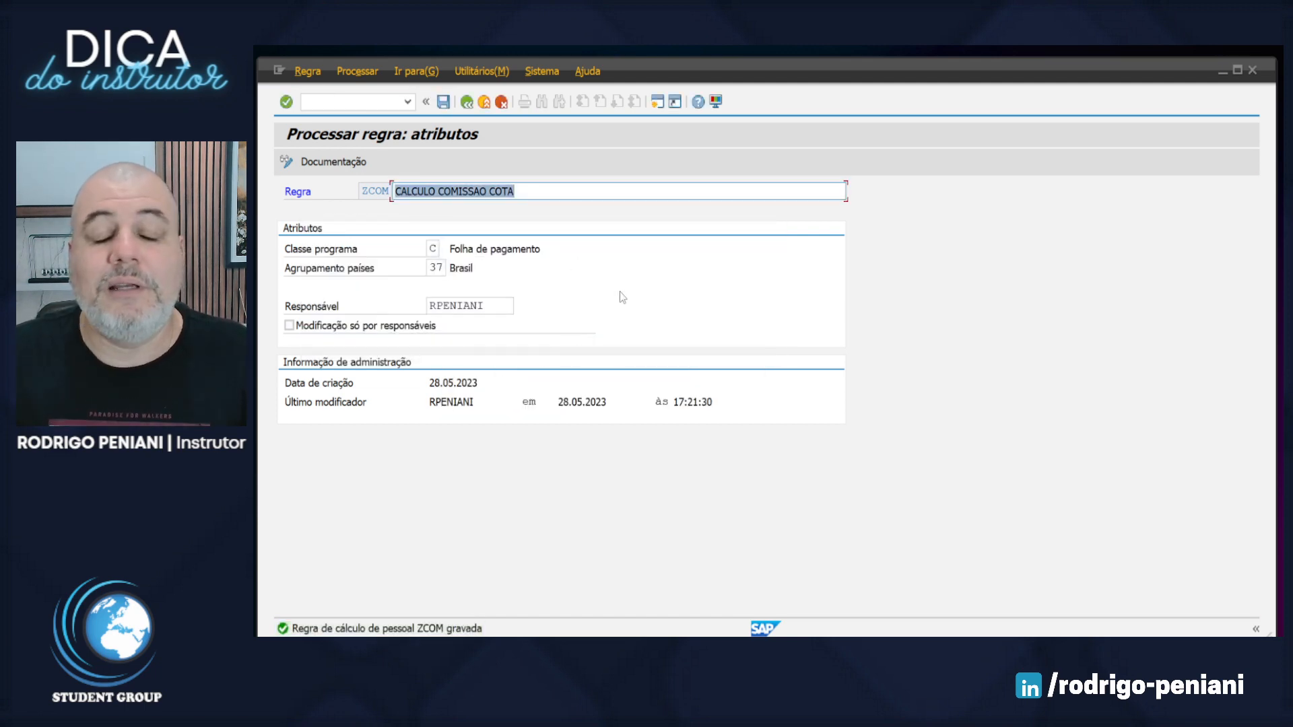
- Open the source text of rule ZCOM for editing and add the employee subgroup grouping * under the rule
key("F3")
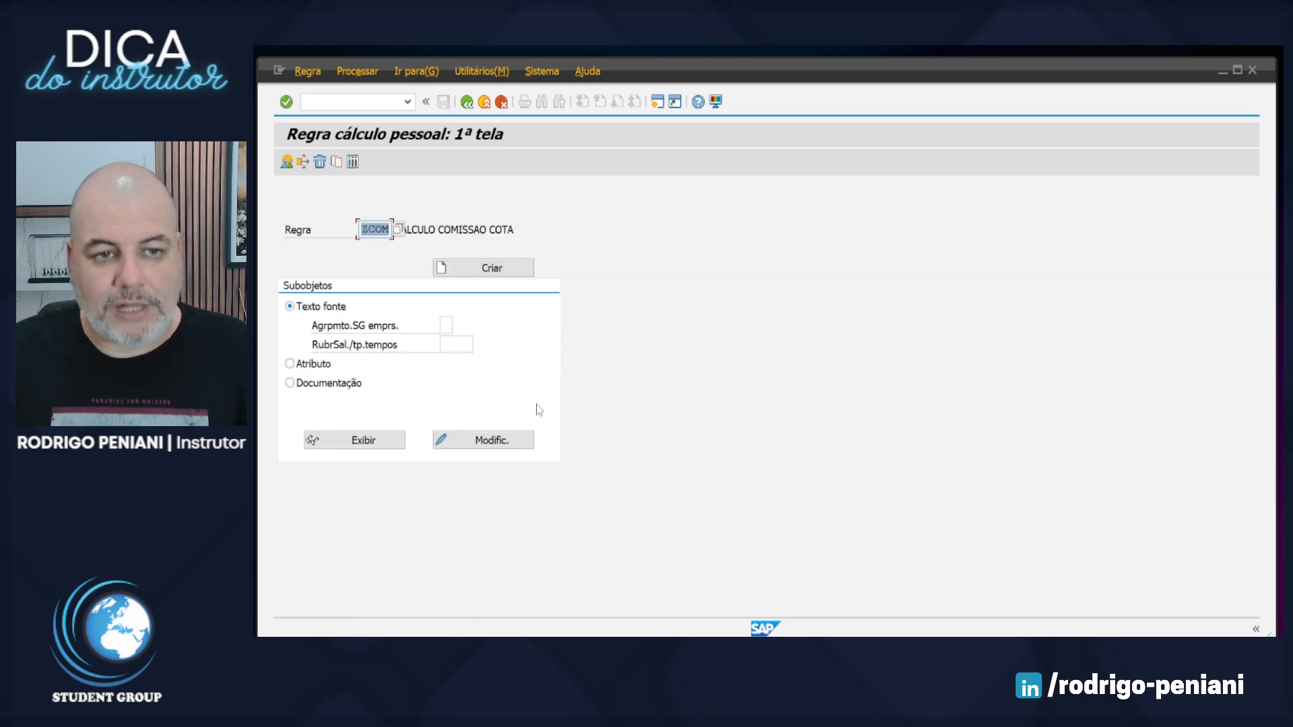
left_click(494, 445)
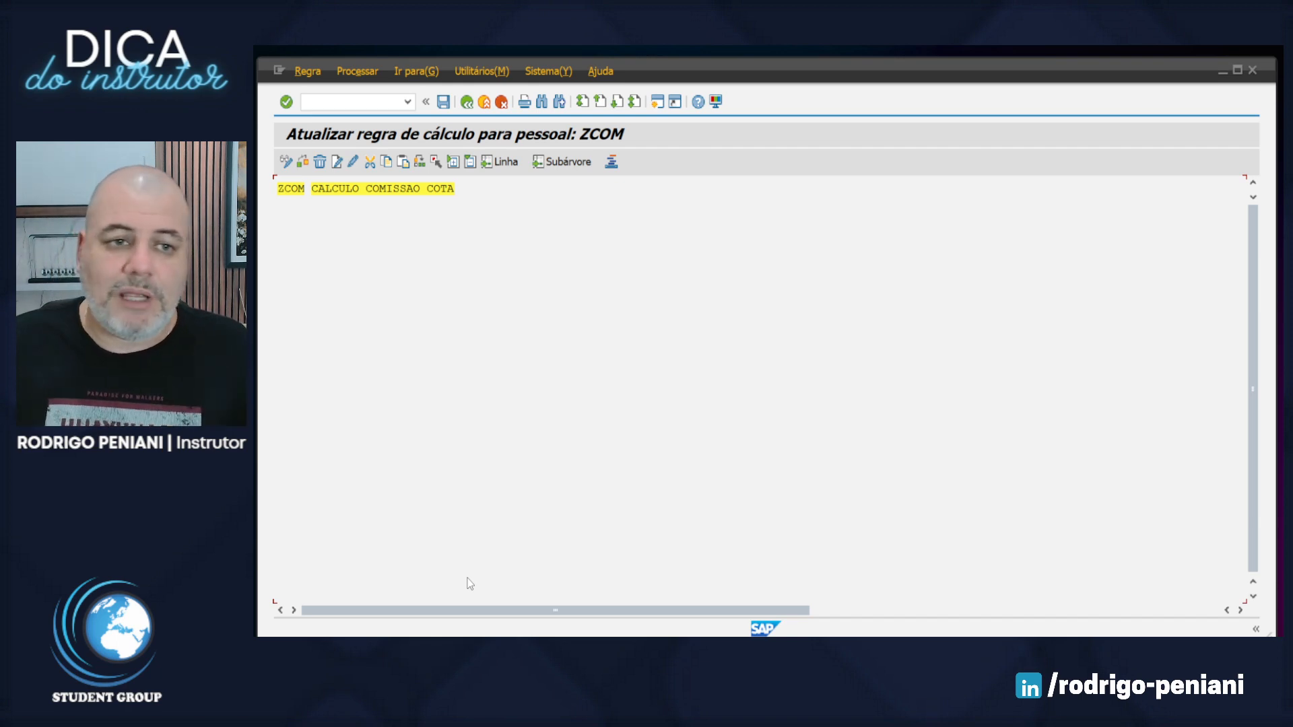
left_click(287, 189)
left_click(352, 162)
type("*")
key("Return")
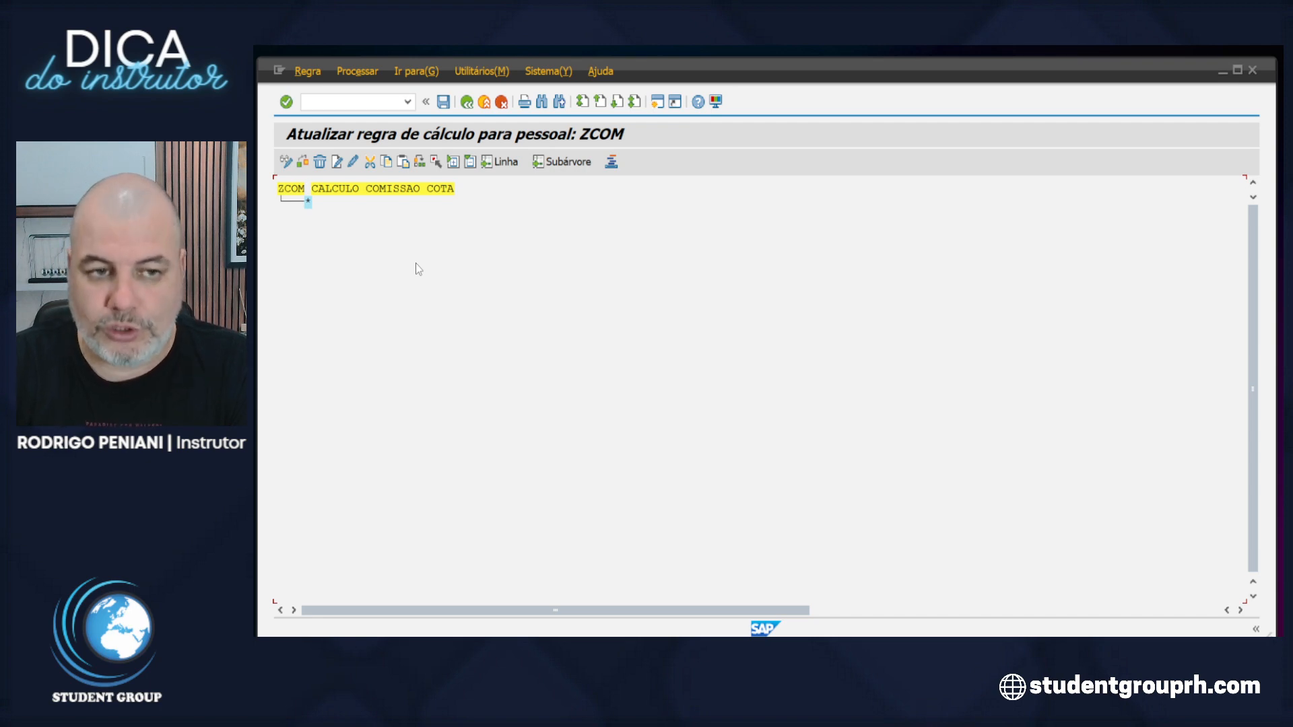
- Insert the generic wage type node **** one level below the * grouping
left_click(309, 203)
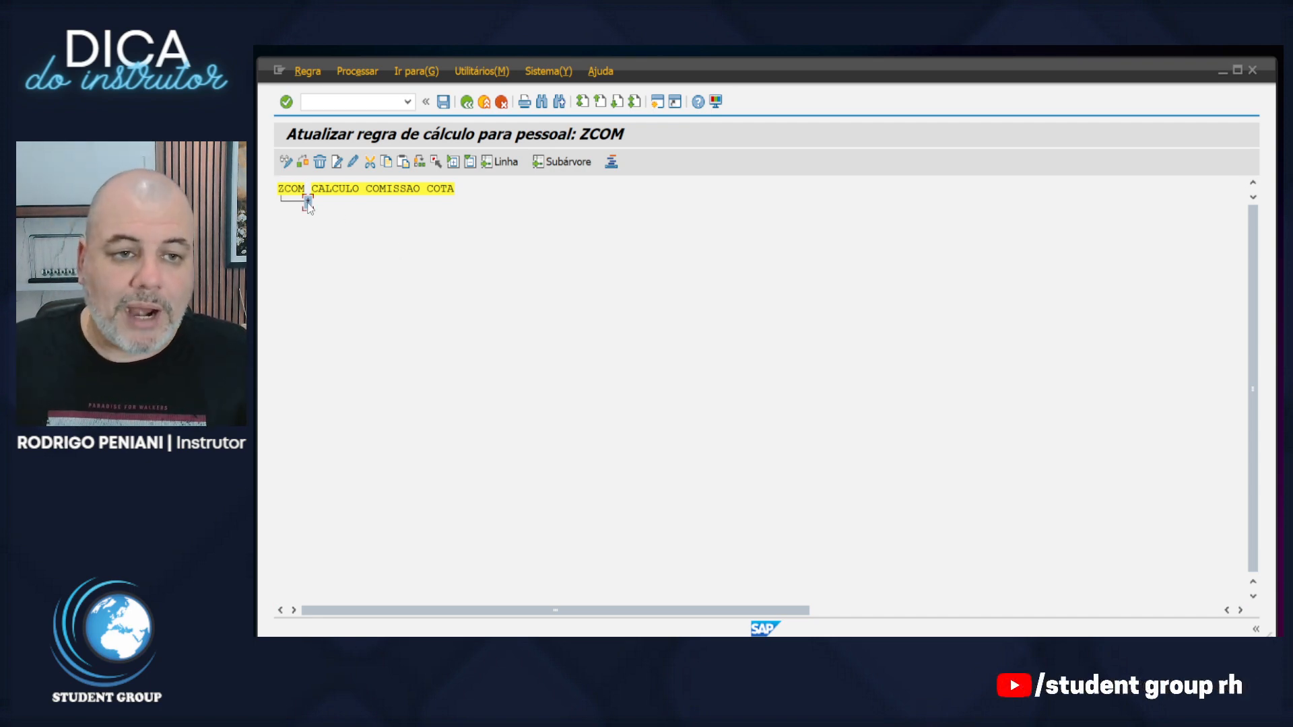
left_click(337, 163)
left_click(813, 326)
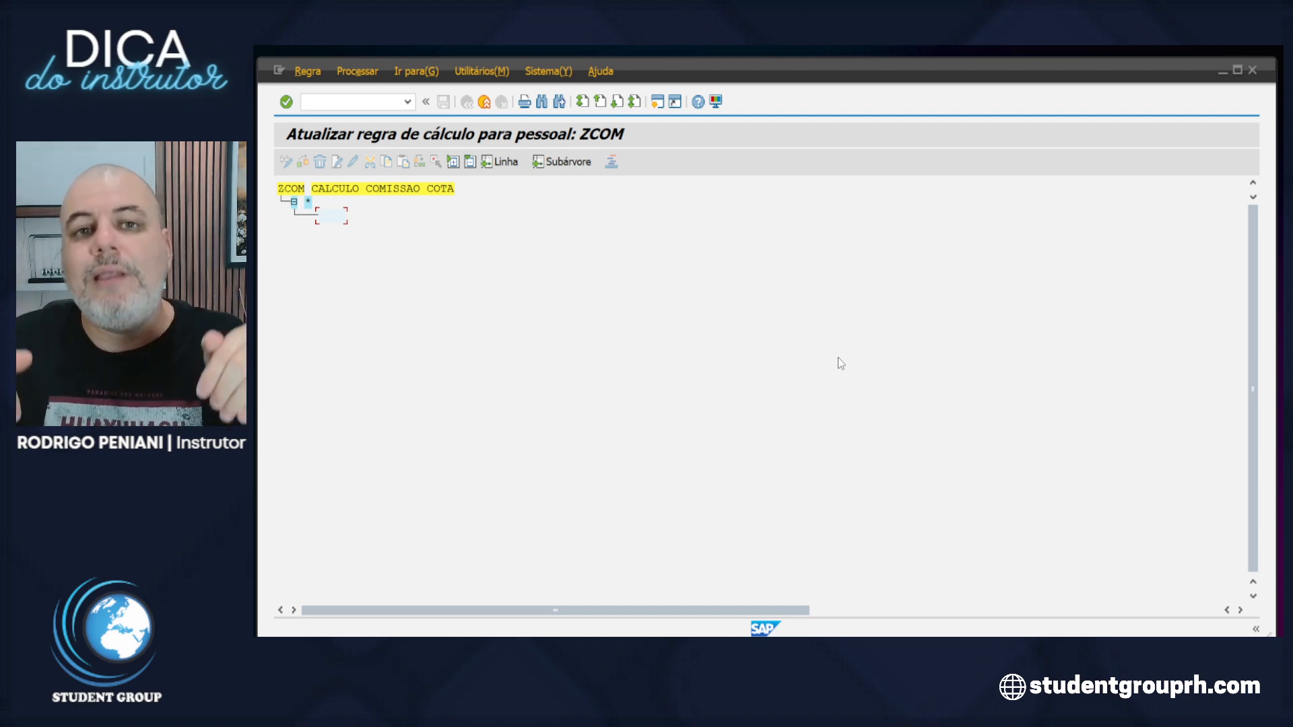
type("****")
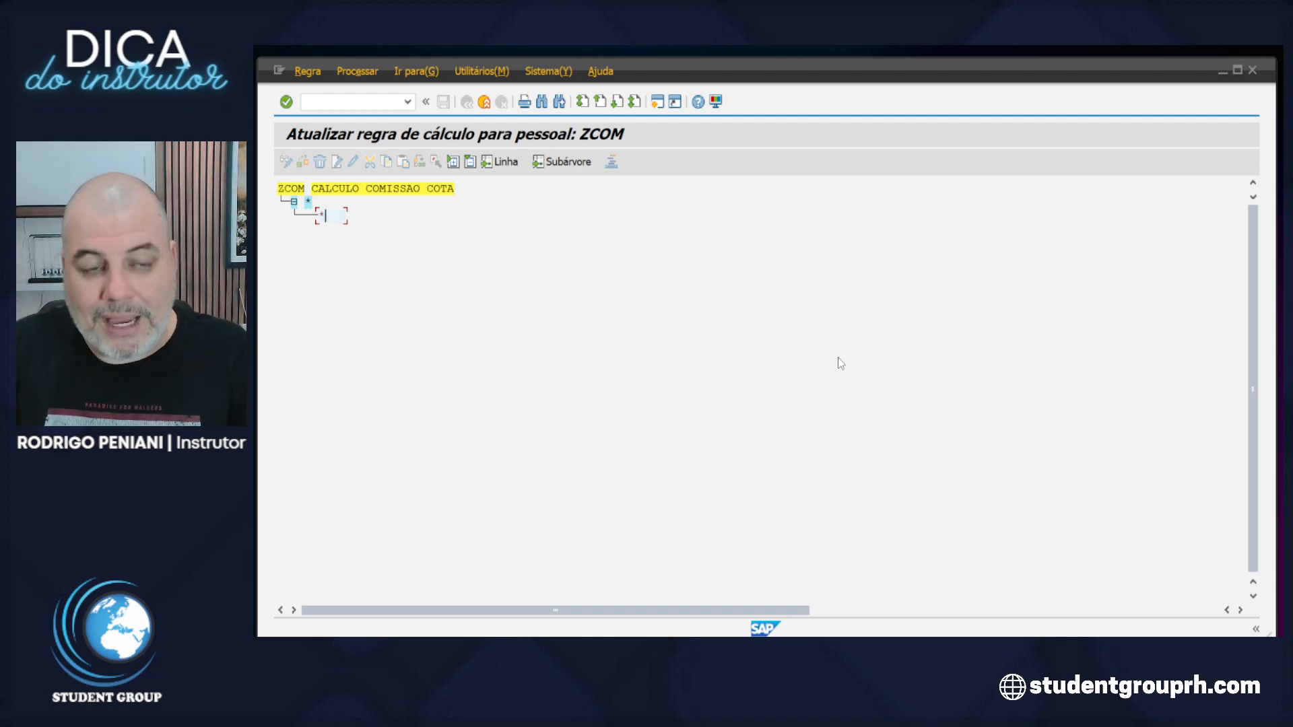
key("Return")
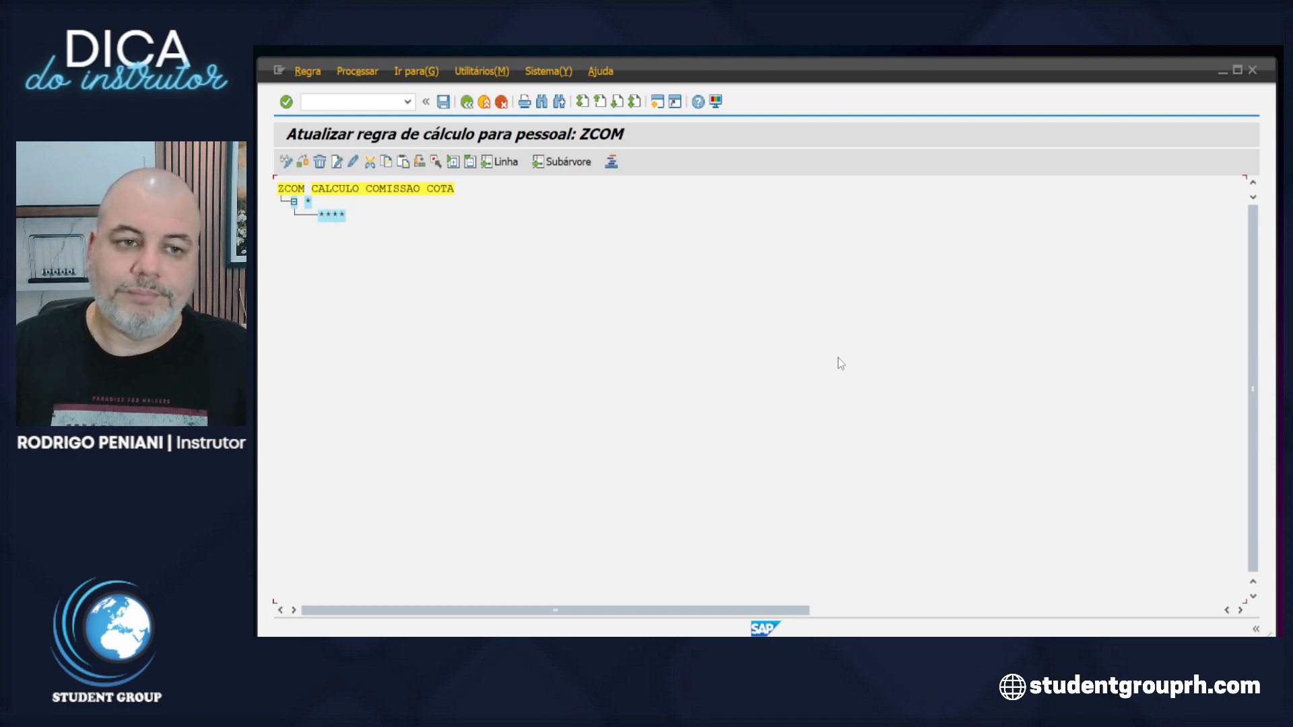
- Insert the operation ADDWT * one level below the **** wage type node
double_click(330, 216)
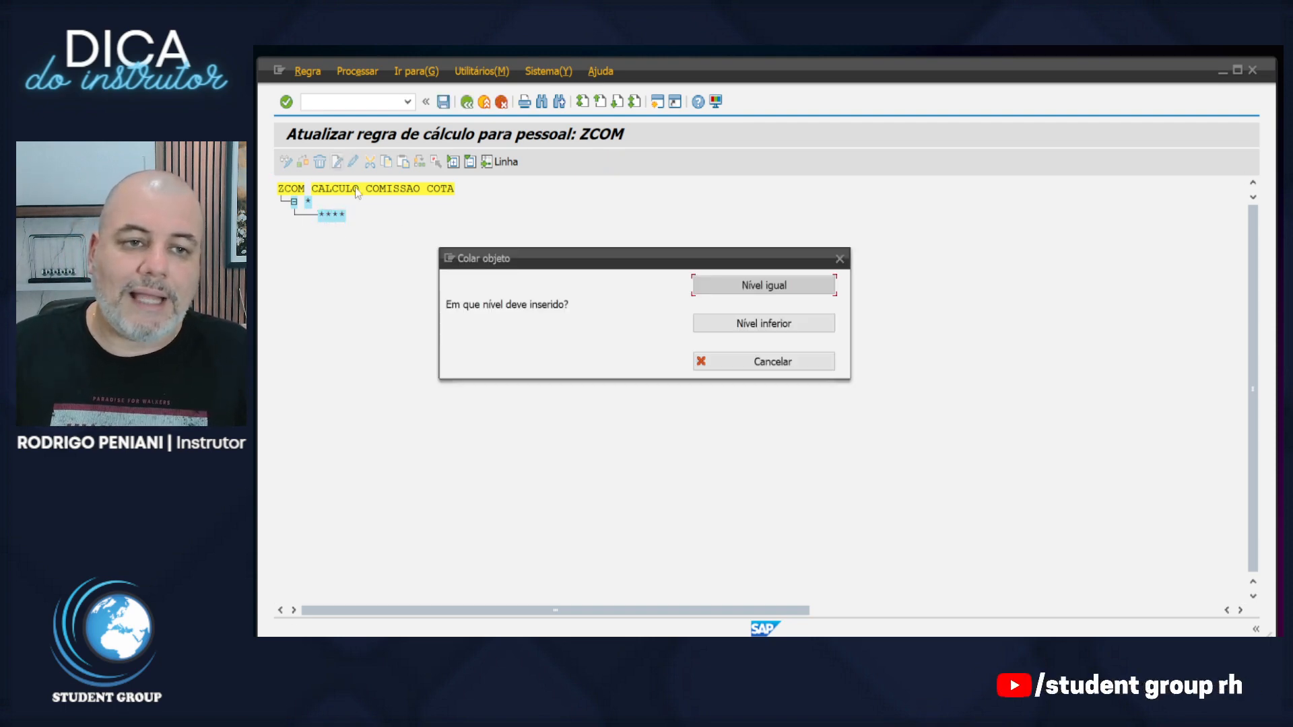
left_click(754, 325)
type("addwt **")
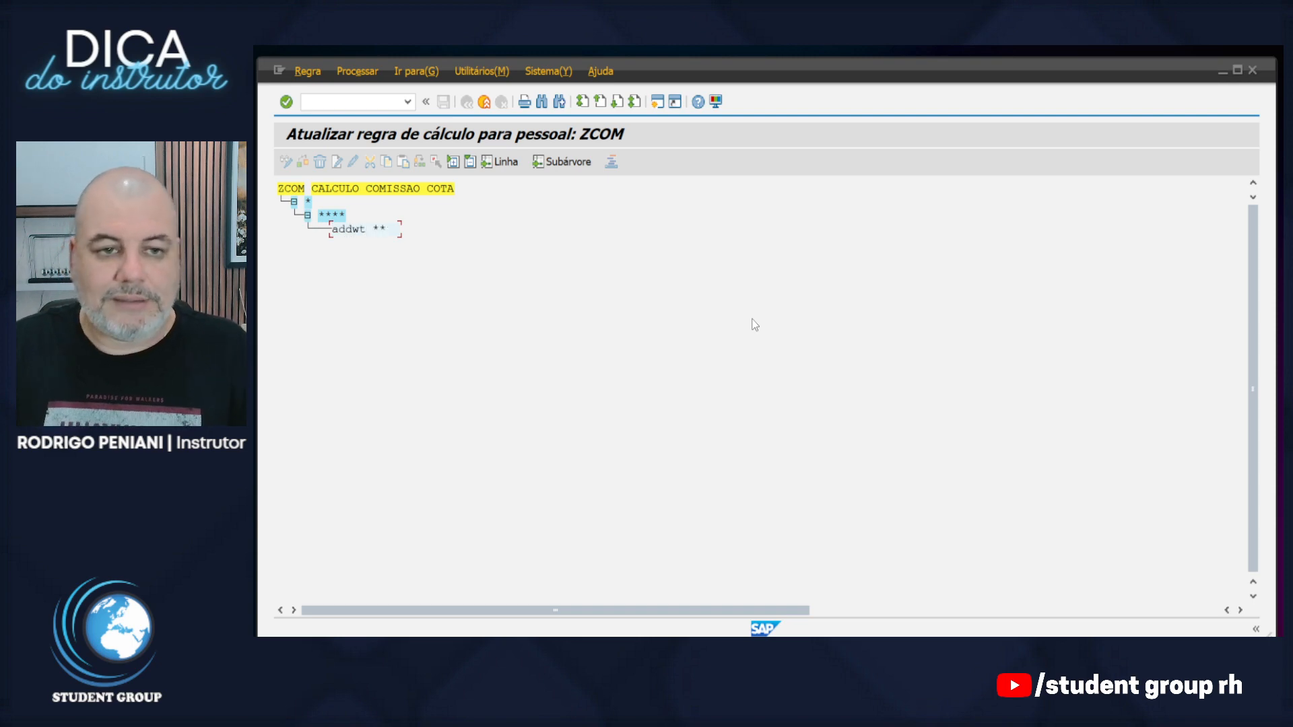
key("Return")
key("Return")
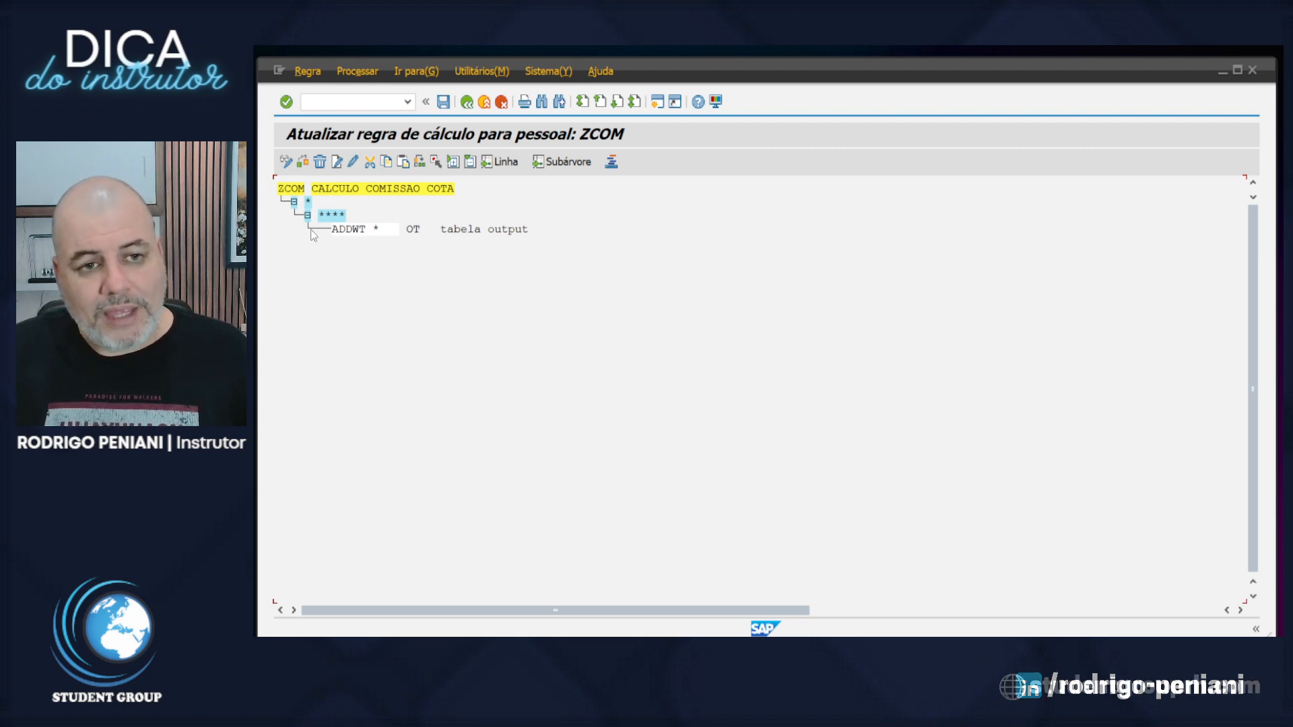
- Insert the wage type node 9001 at the same level as the **** node
left_click(330, 215)
left_click(336, 162)
left_click(767, 285)
type("9001")
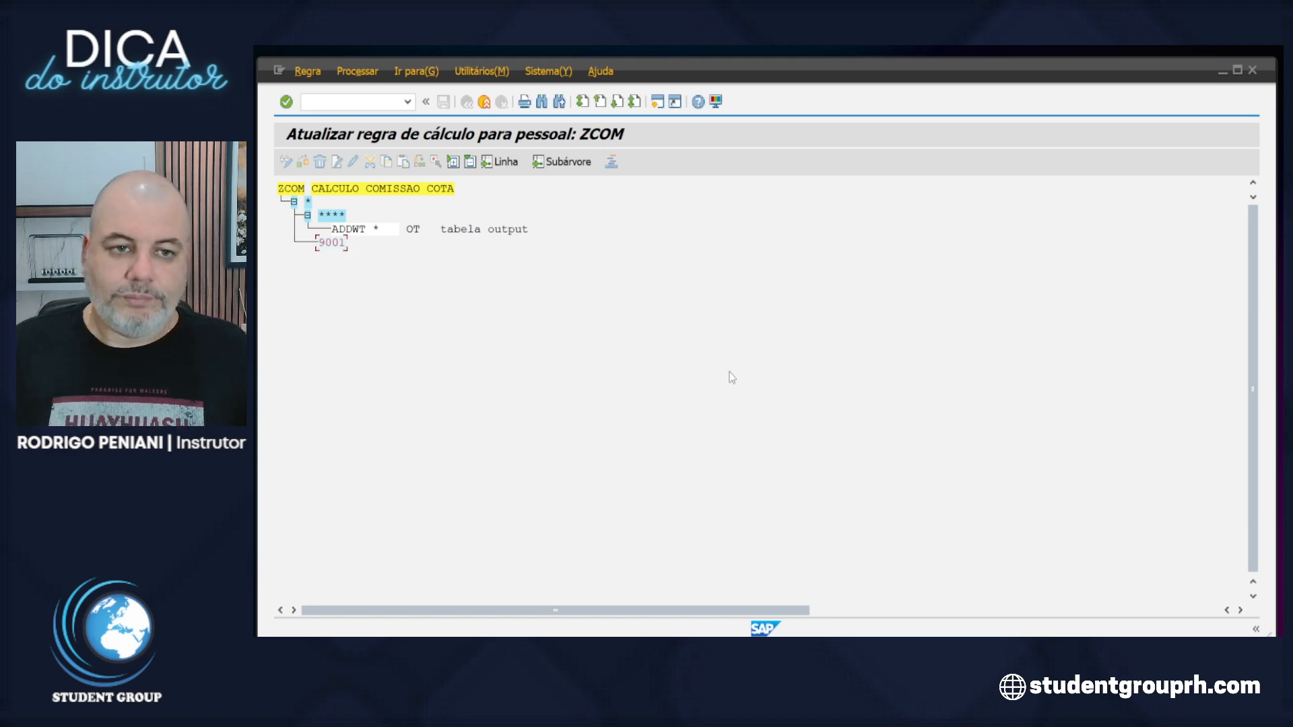
key("Return")
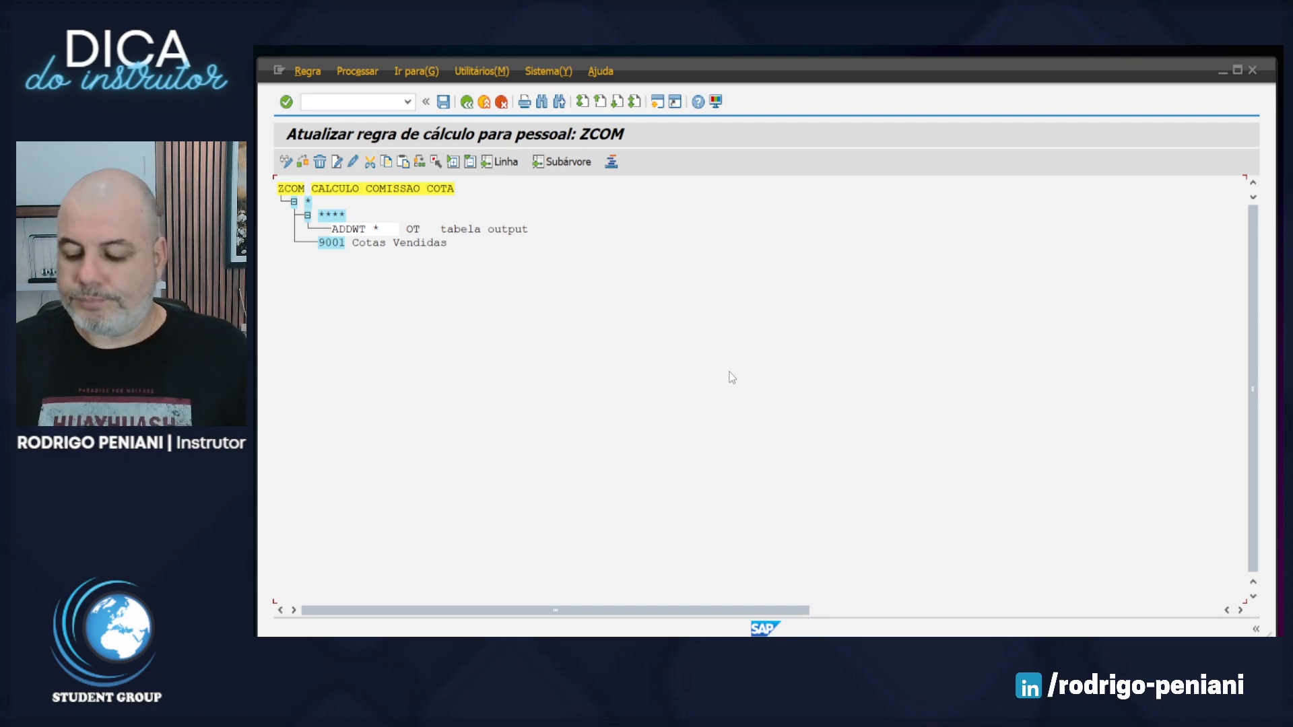
- Insert the comparison NUM?0 one level below the 9001 wage type node
left_click(327, 244)
left_click(337, 162)
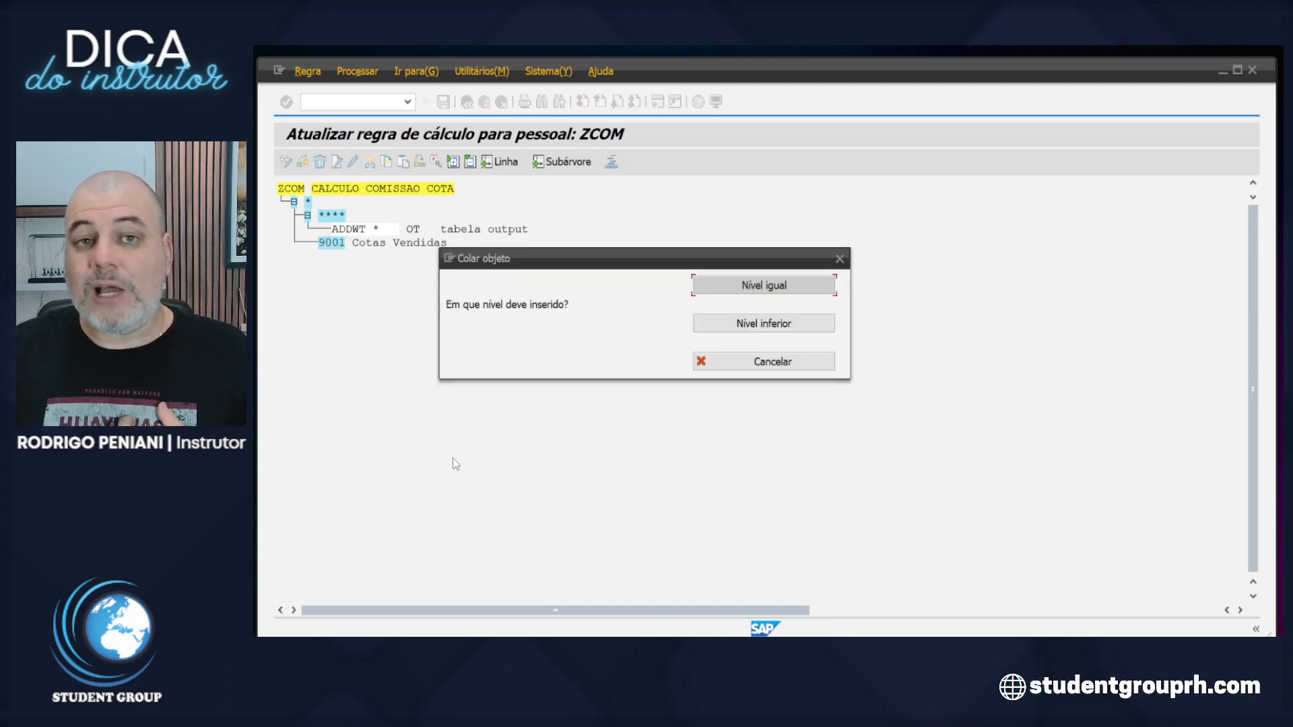
left_click(764, 324)
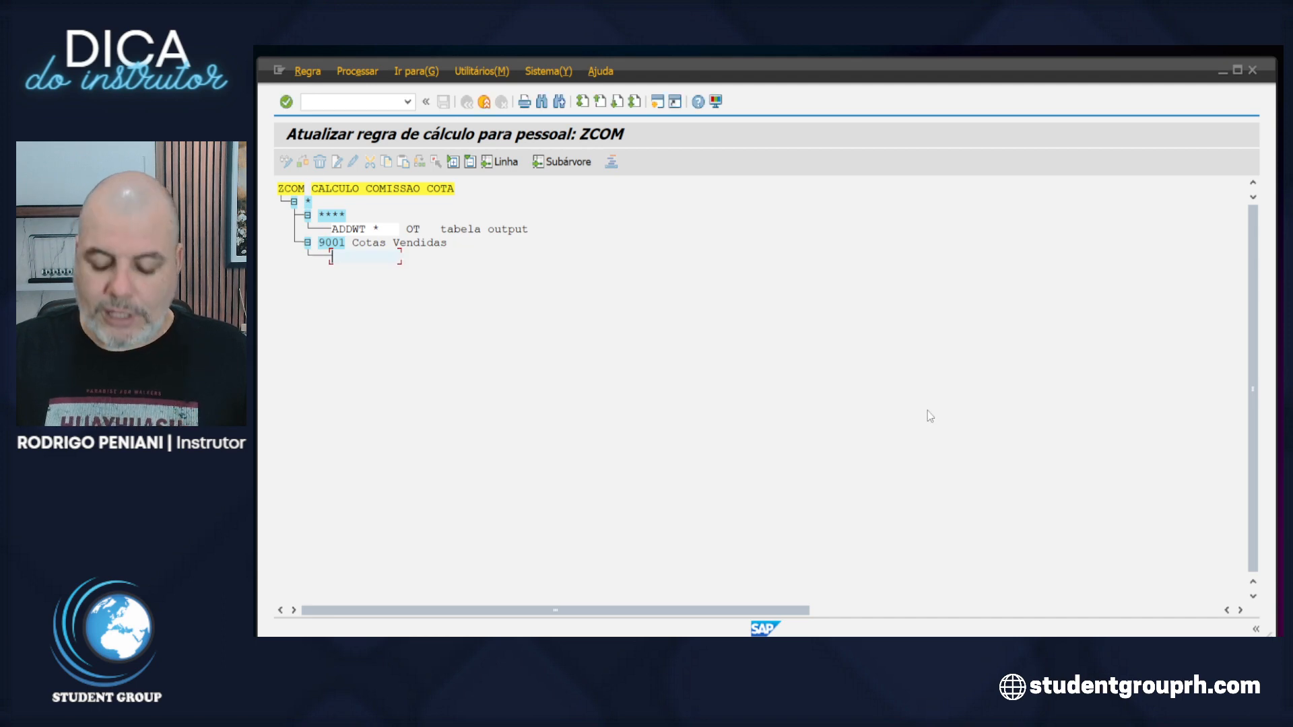
type("NUM")
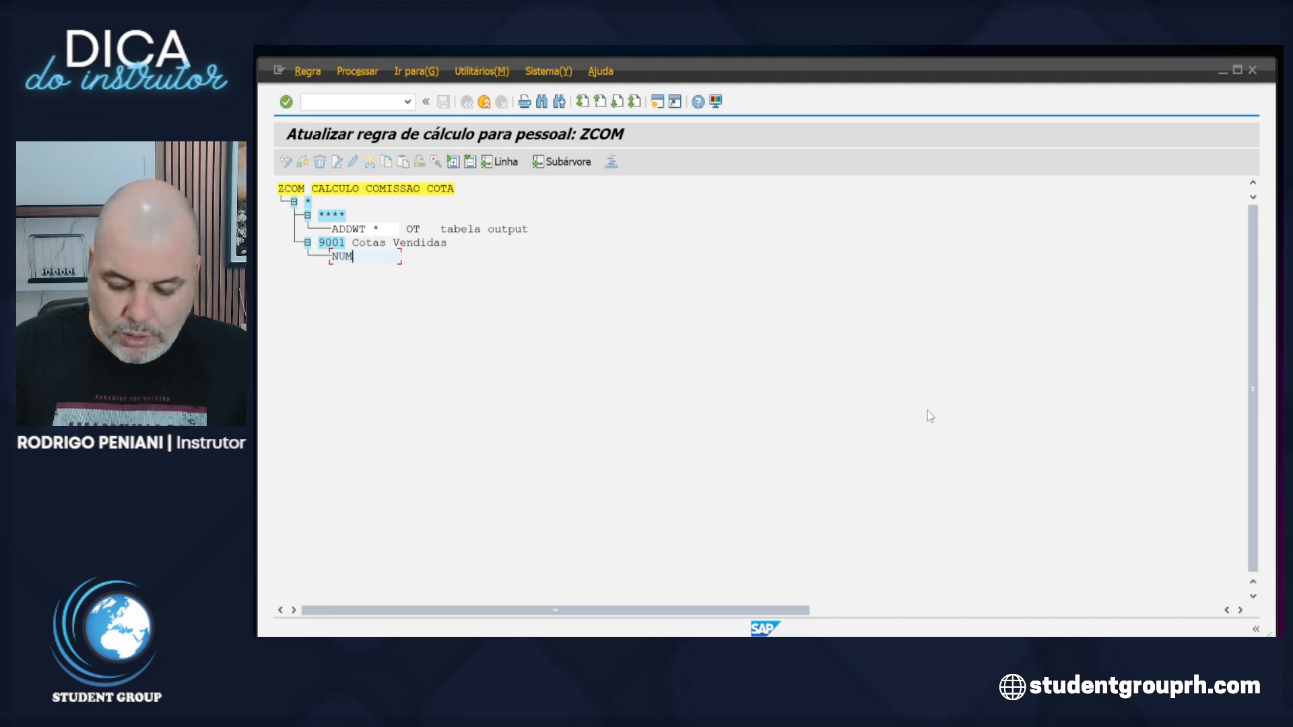
type("?04")
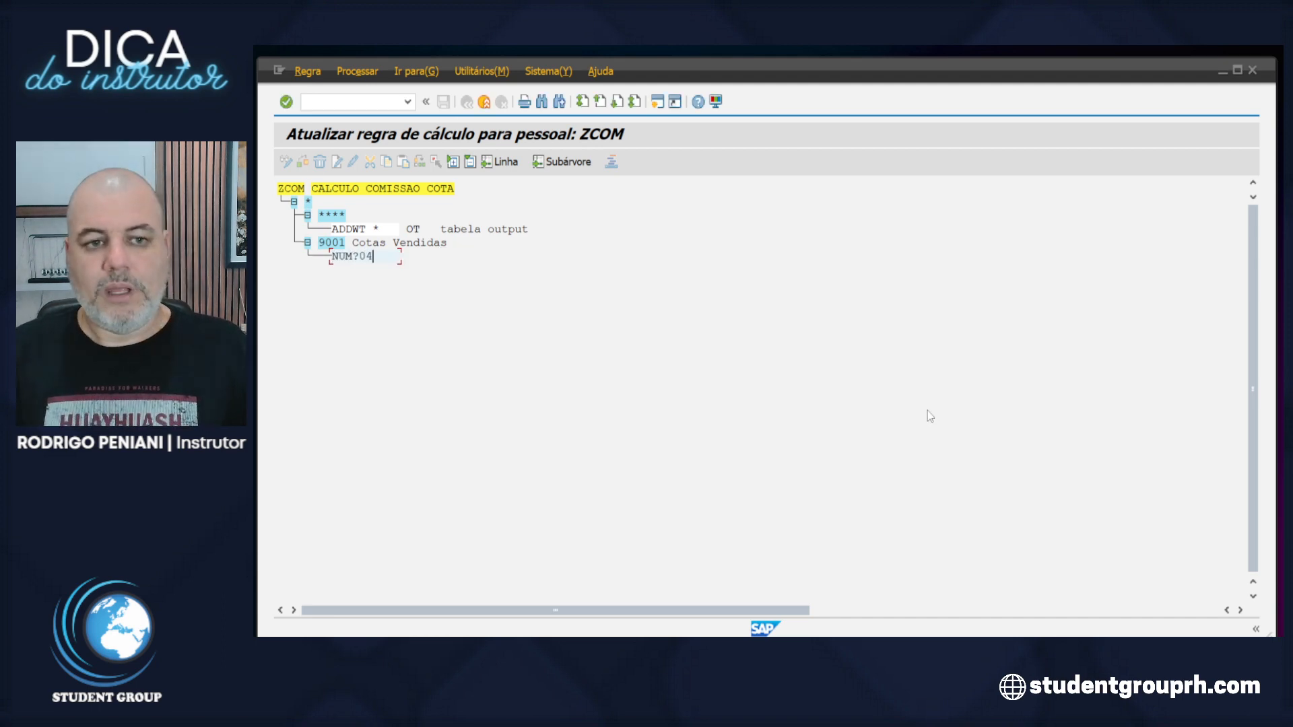
key("BackSpace")
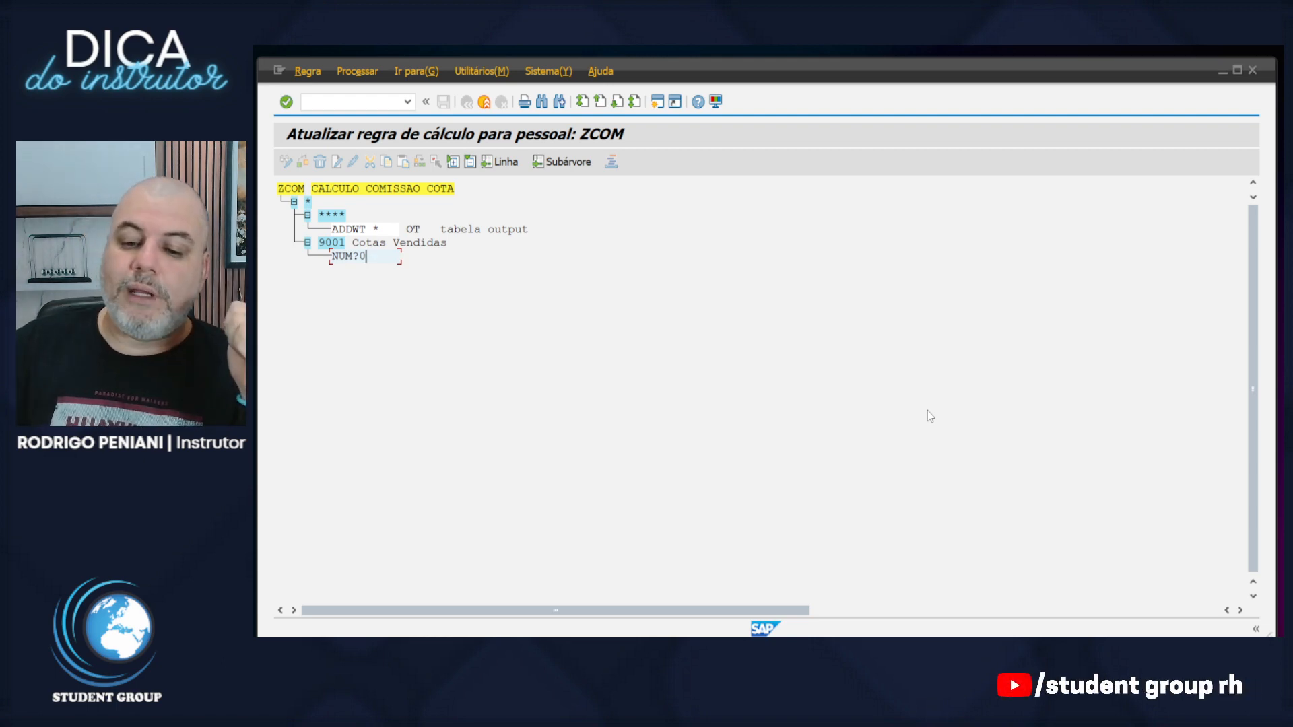
key("Return")
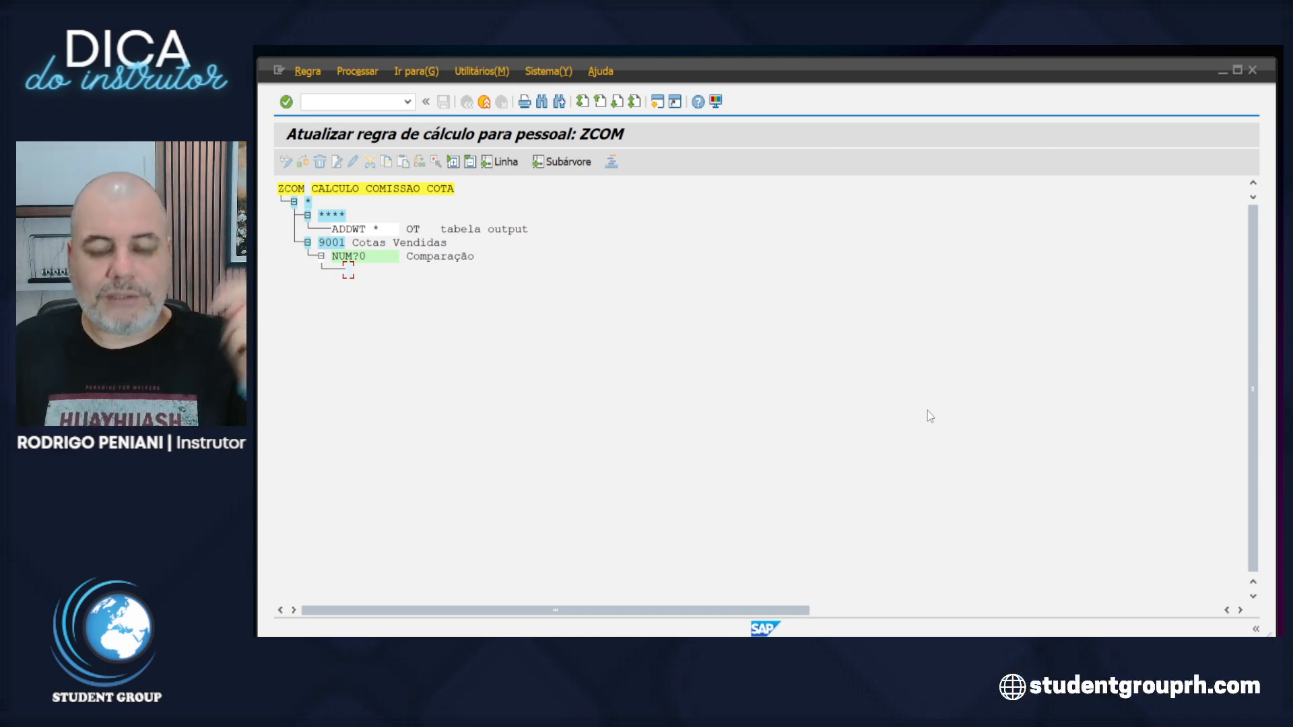
- Add the result branches > and * under the NUM?0 comparison
type(">")
key("Return")
type("*")
key("Return")
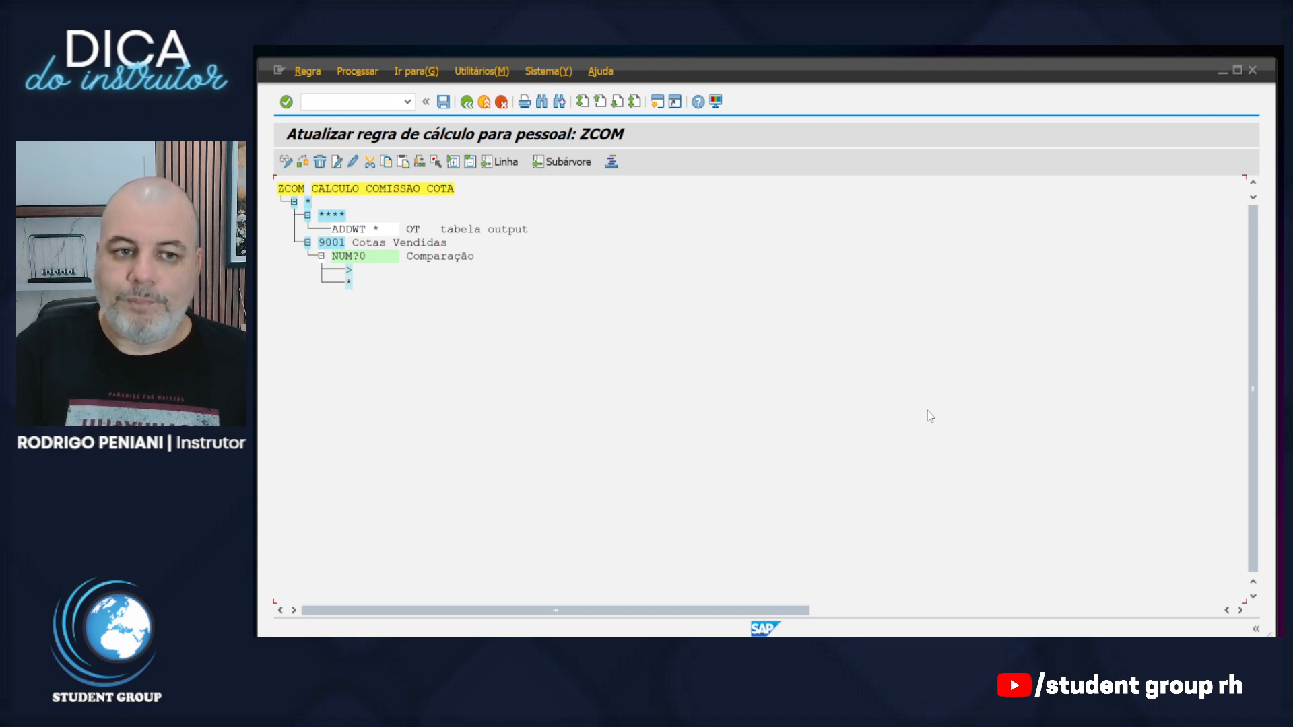
- Insert the operation ADDWT * one level below the * branch of the NUM?0 comparison
left_click(348, 283)
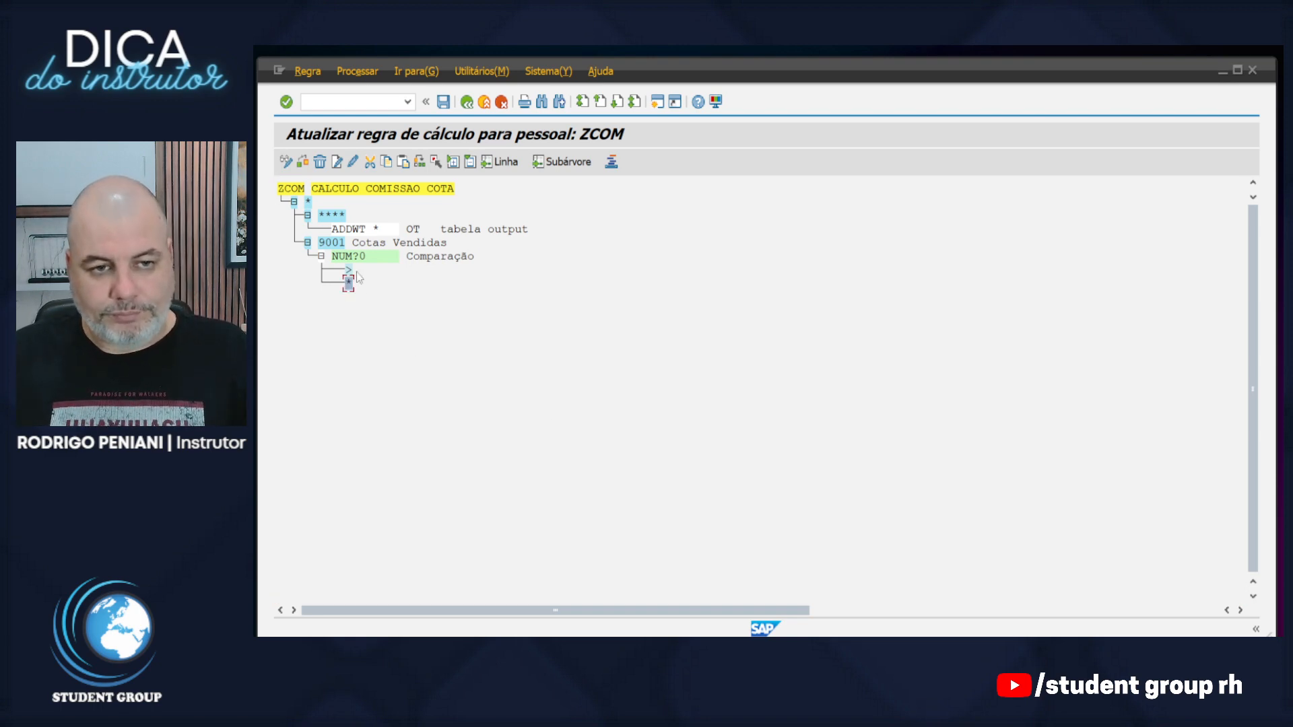
left_click(324, 167)
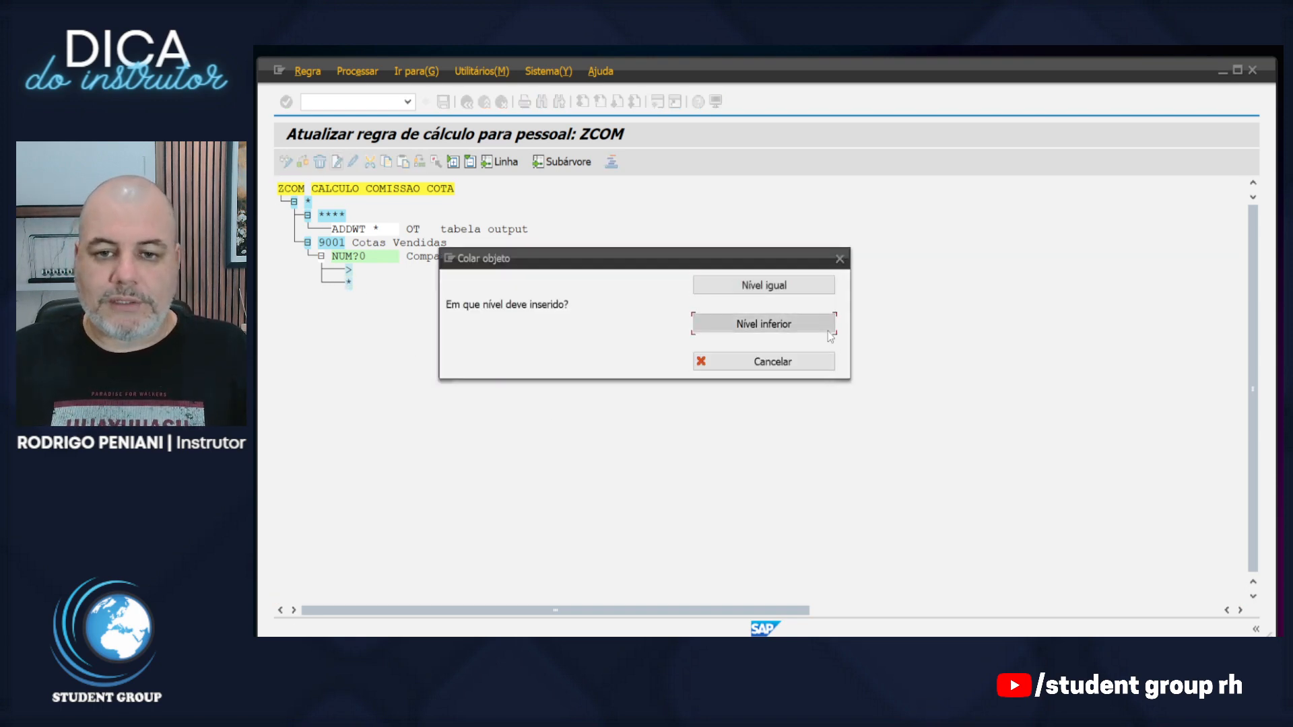
left_click(828, 330)
type("ADDWT")
key("Return")
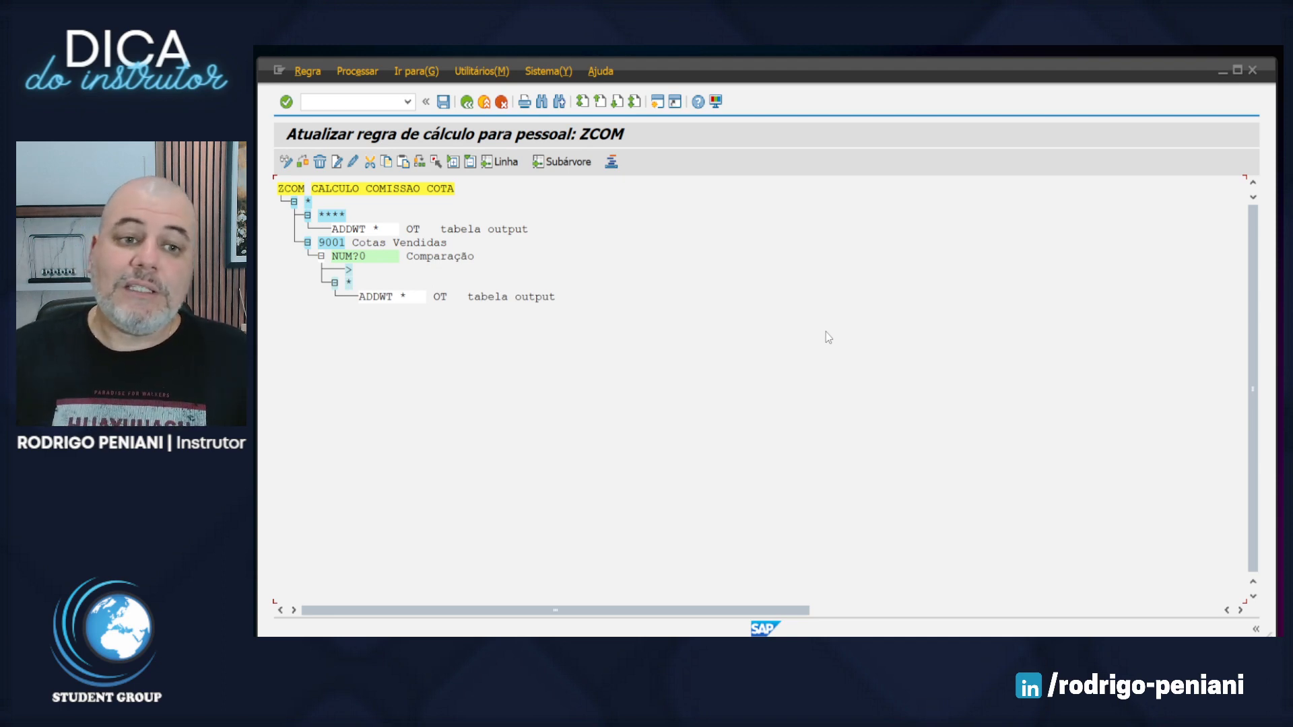
- Insert the operation AMT=IZCOTA one level below the > branch of the NUM?0 comparison
left_click(349, 270)
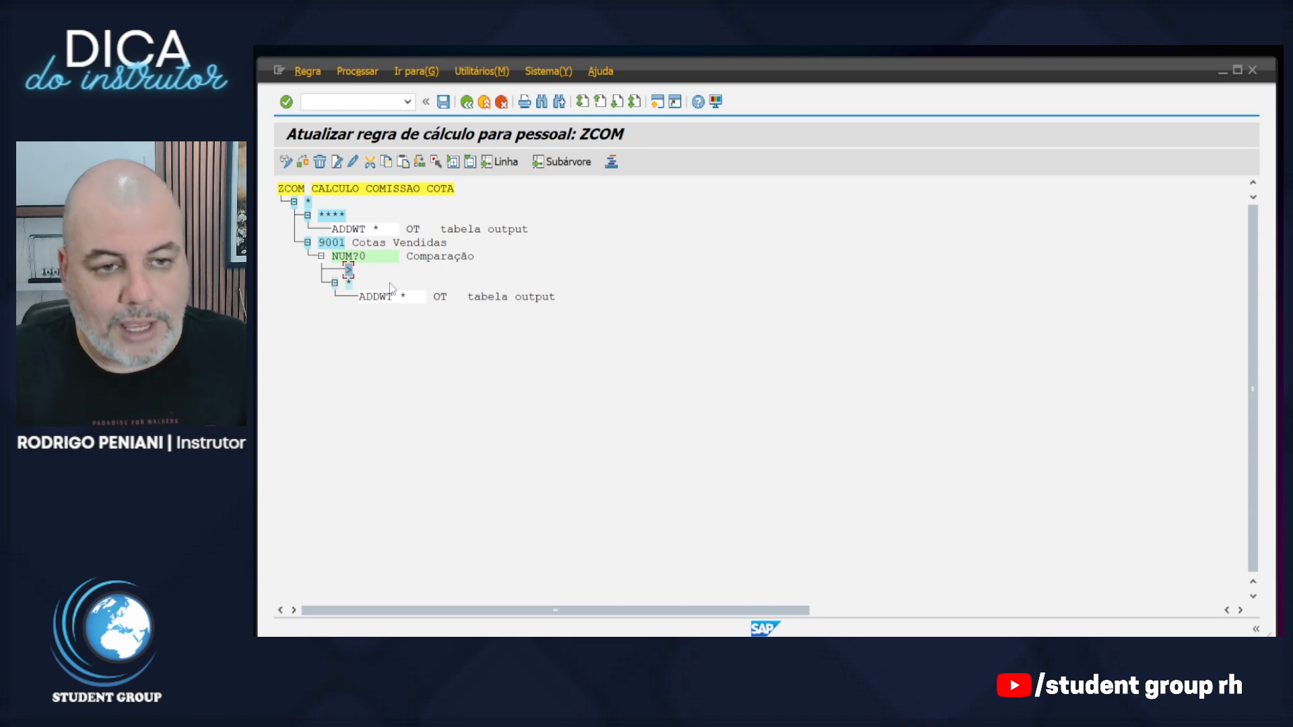
left_click(336, 163)
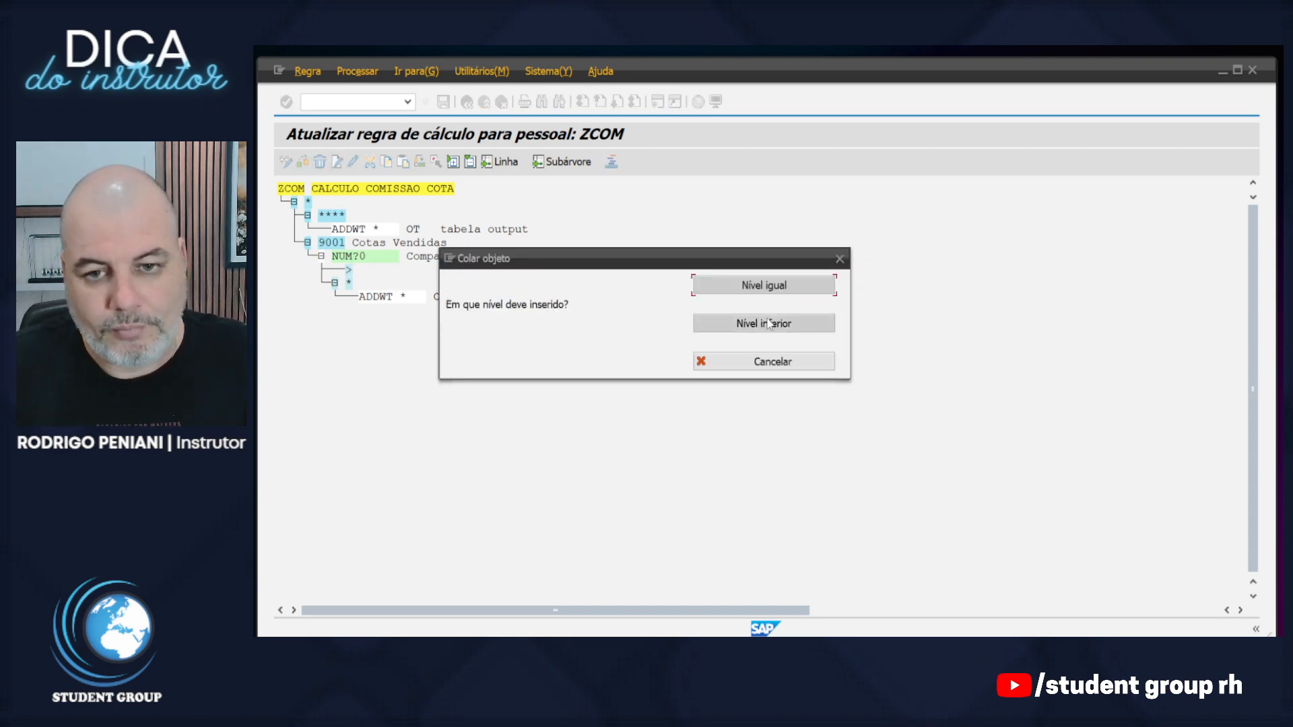
left_click(764, 324)
type("AM")
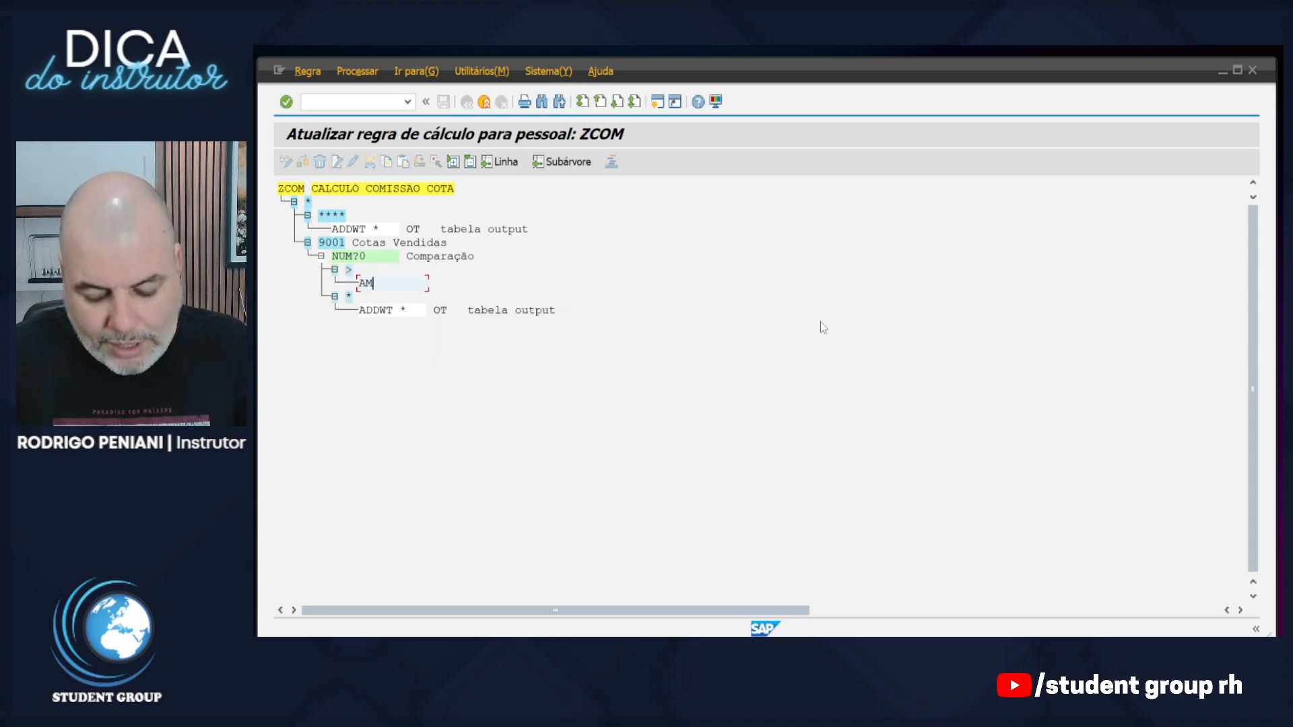
type("T=")
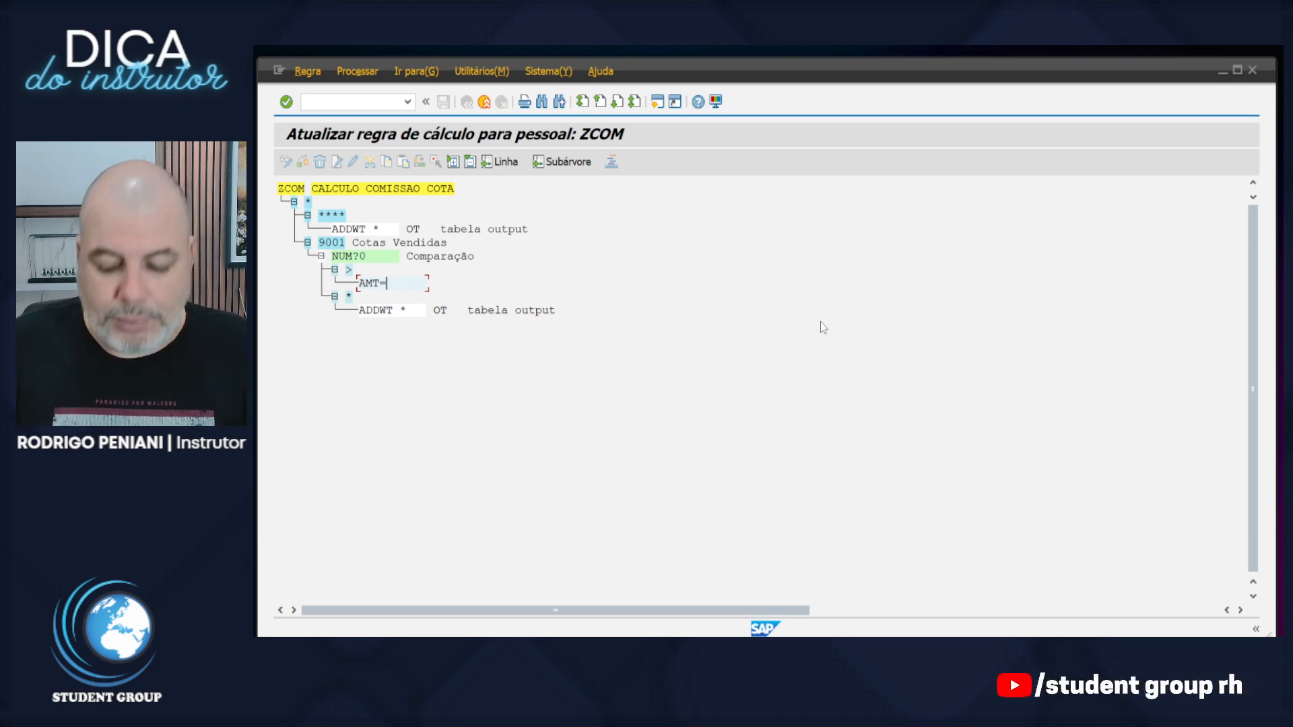
type("I")
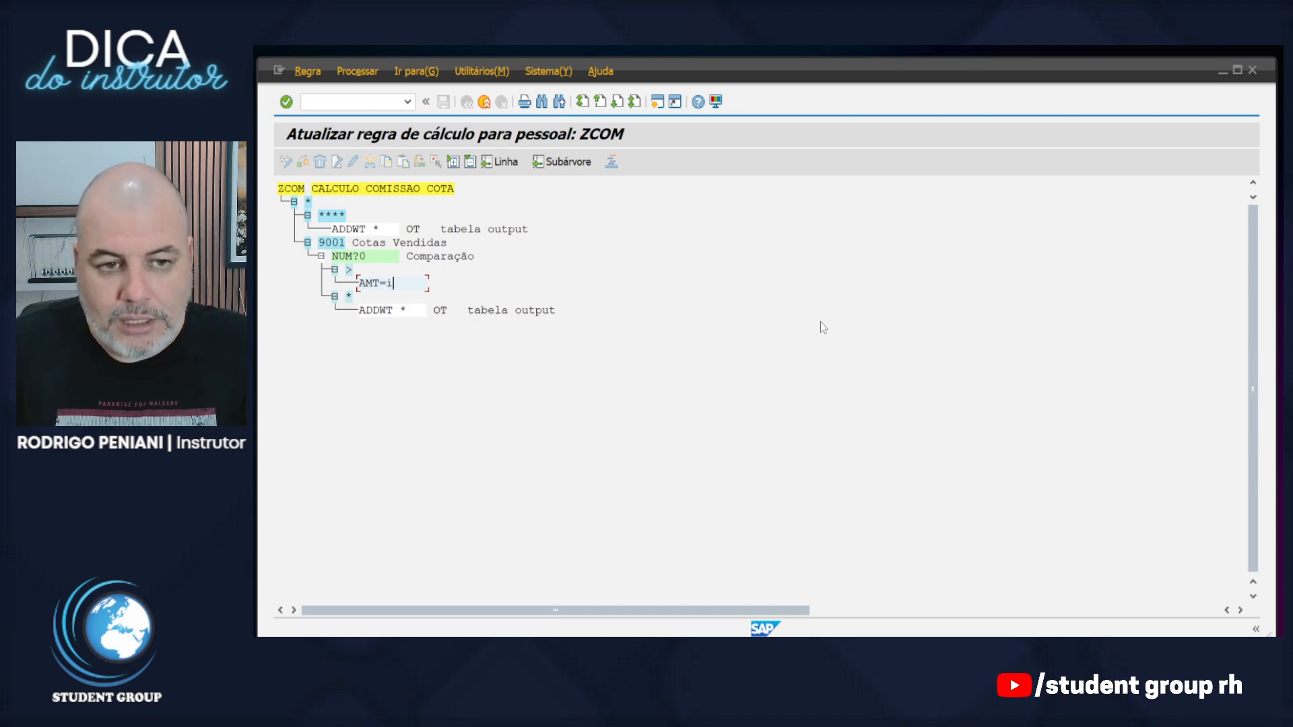
type("ZCOTA")
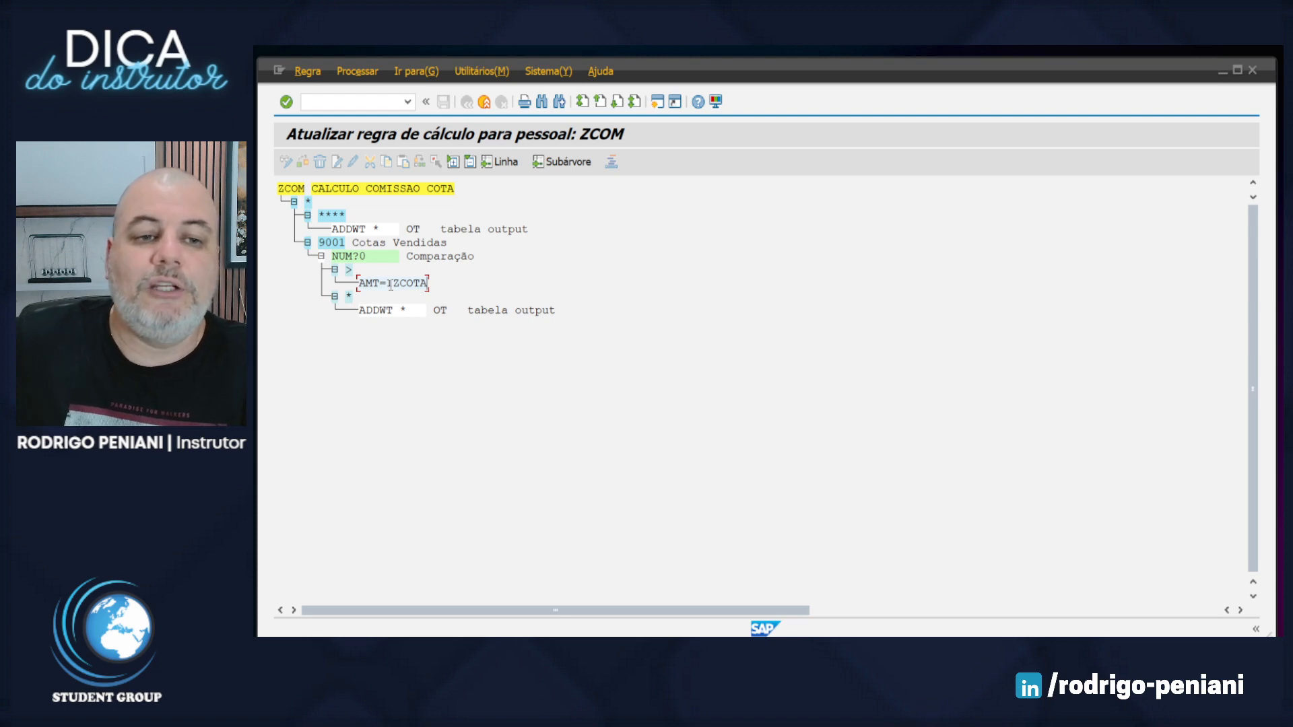
key("Return")
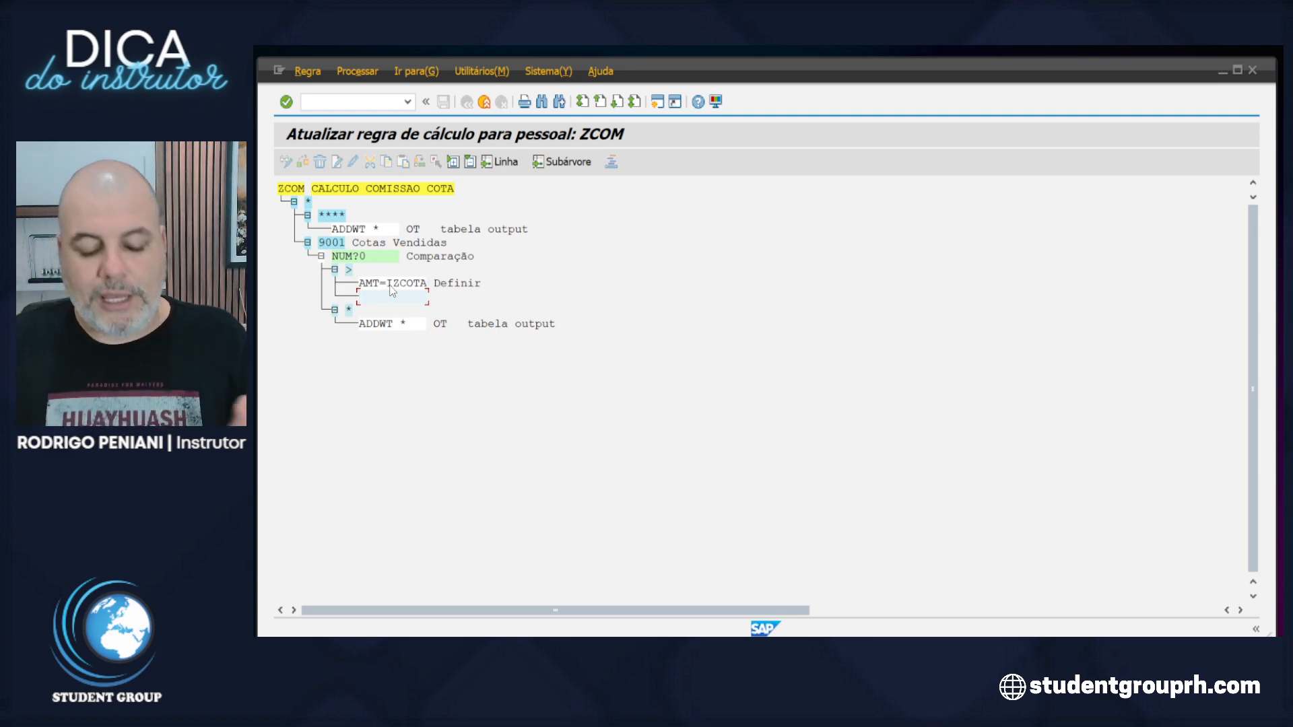
- Add the operation MULTI ANA directly after AMT=IZCOTA in the > branch
type("mul")
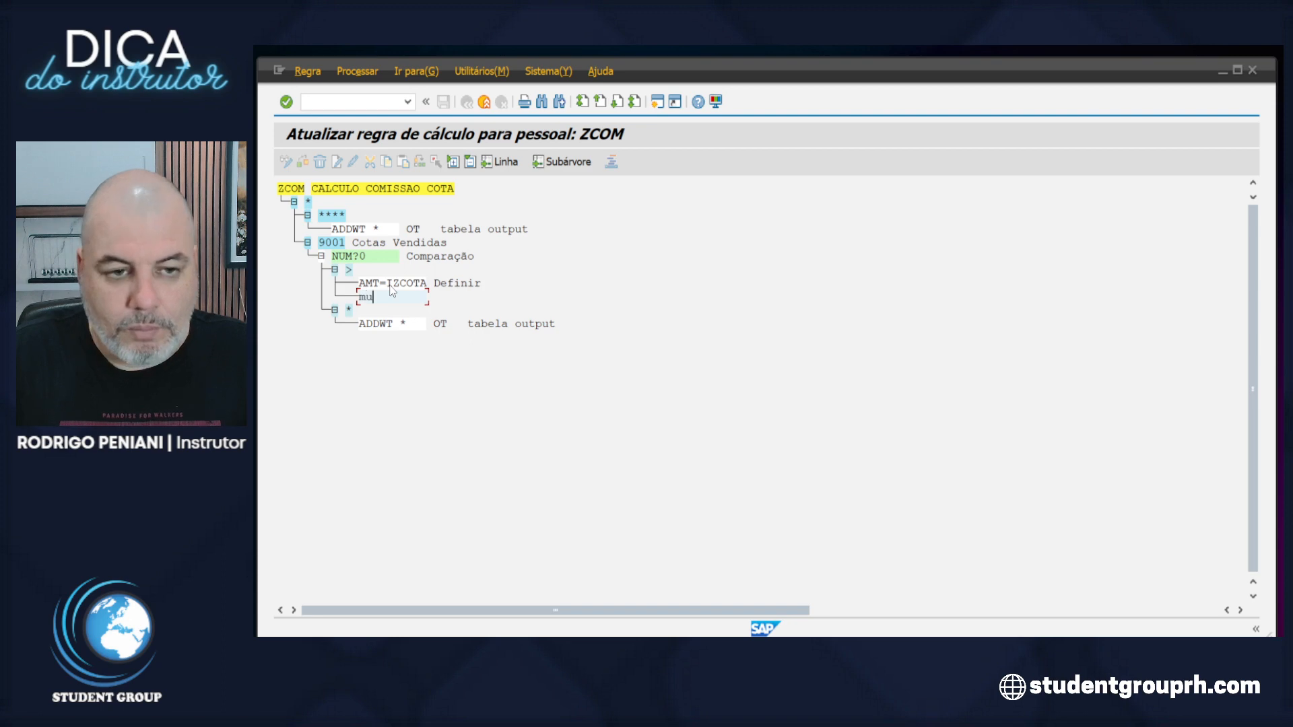
key("BackSpace")
key("BackSpace")
key("BackSpace")
type("MULT")
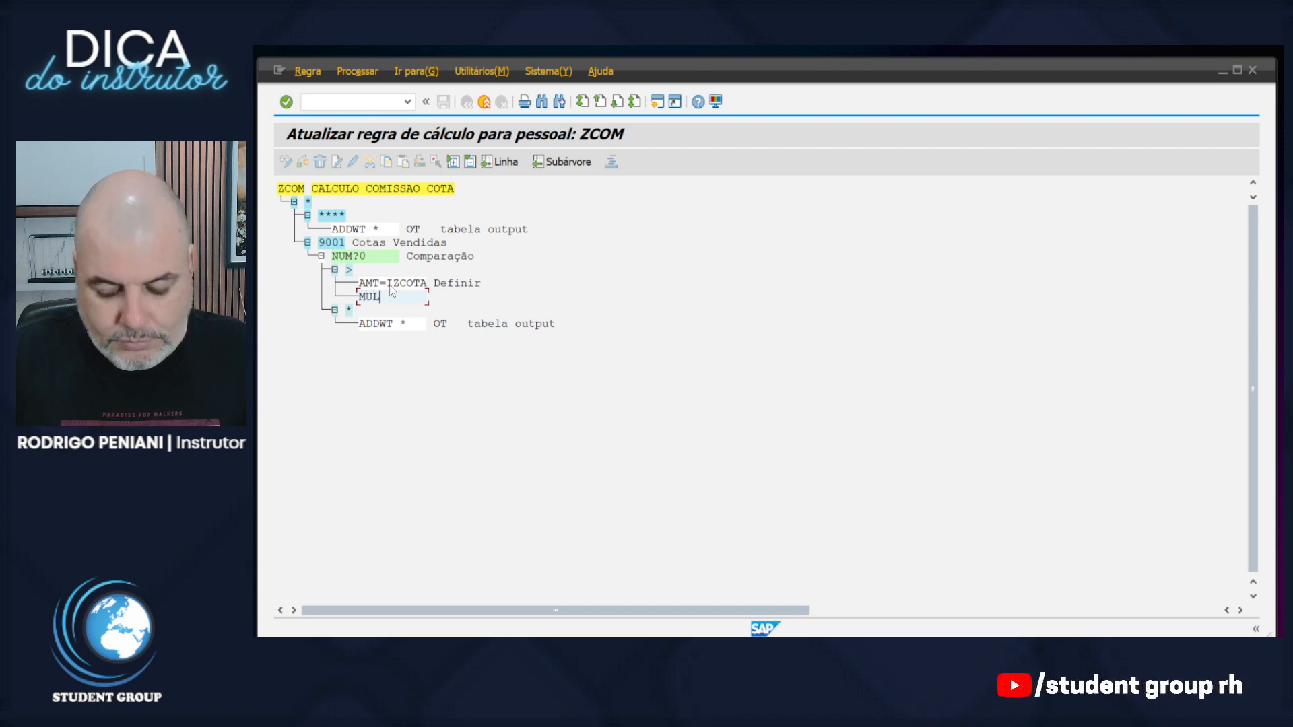
type("I")
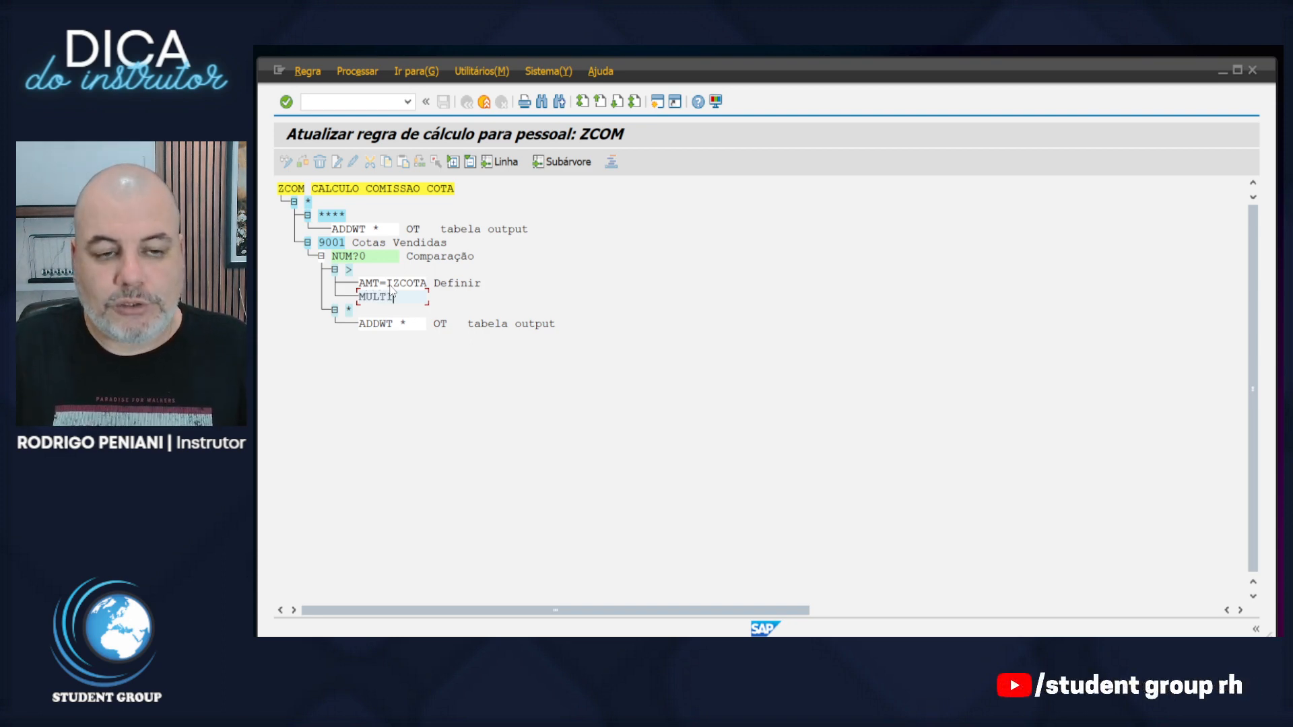
type(" A")
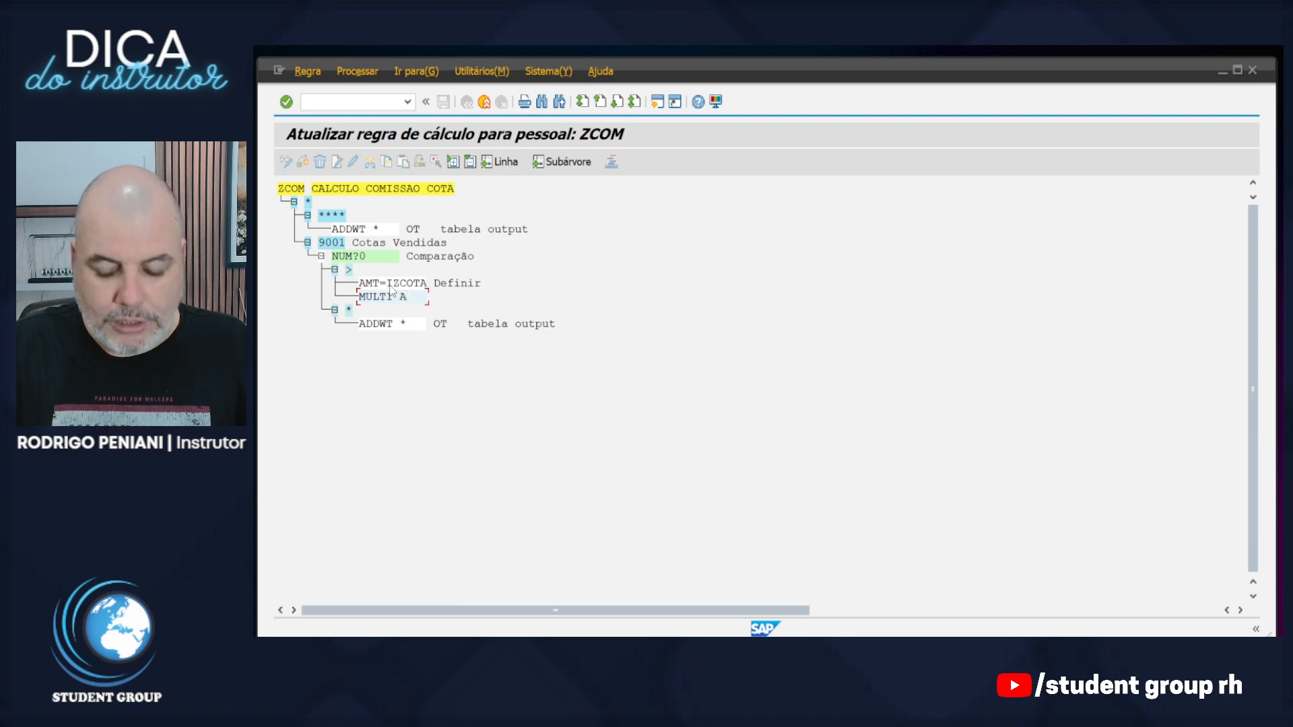
type("NA")
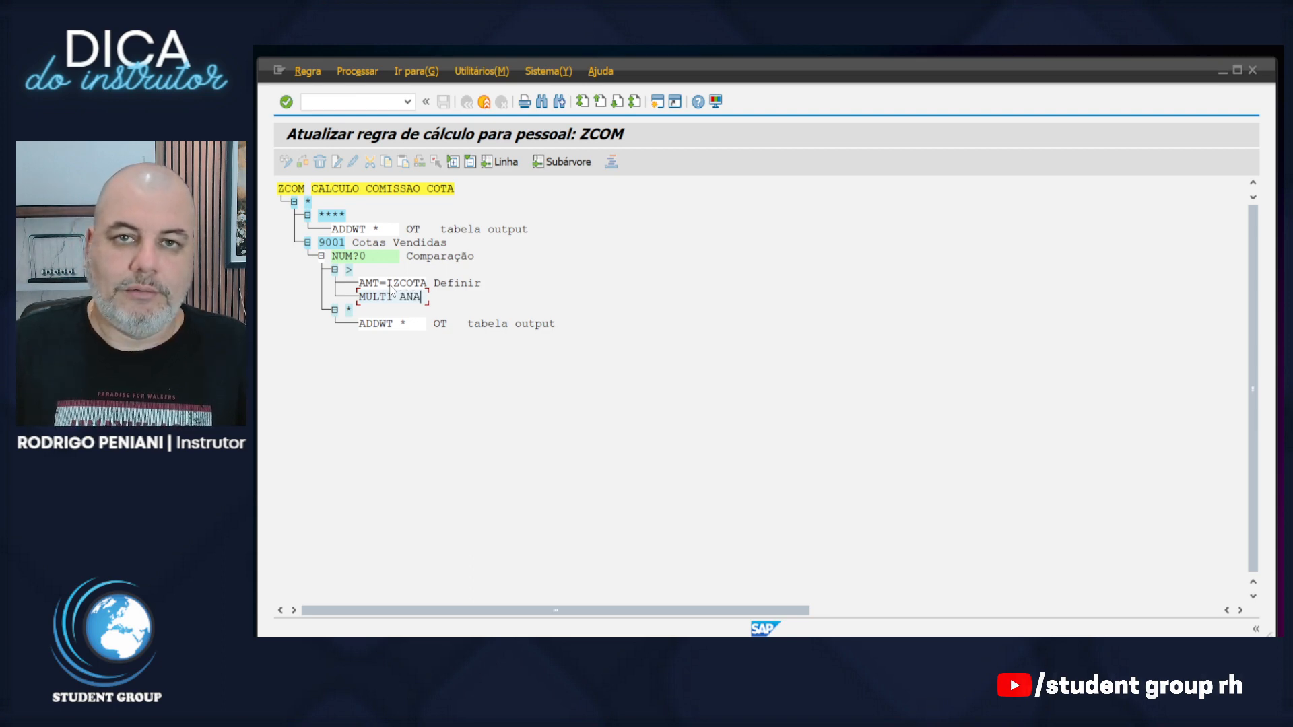
key("Return")
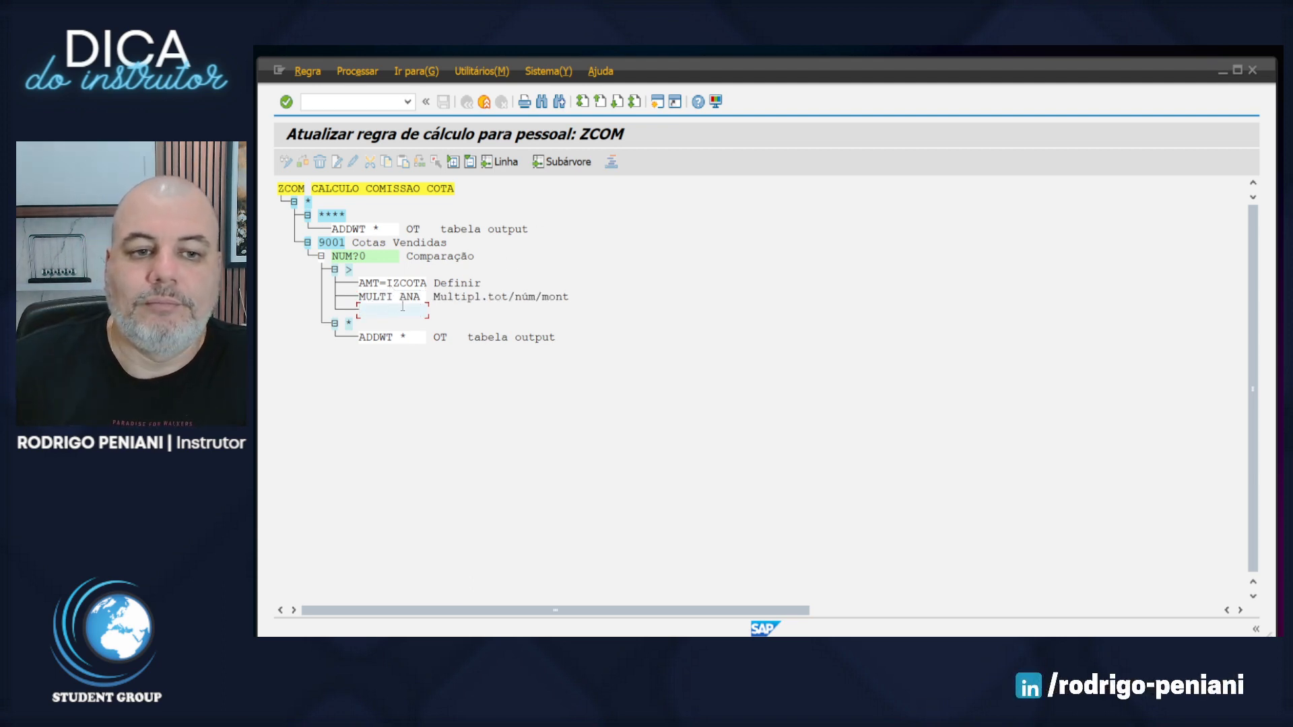
- Examine how the parameters of MULTI ANA relate to the AMT=IZCOTA amount and the number checked by NUM?0
left_click(390, 297)
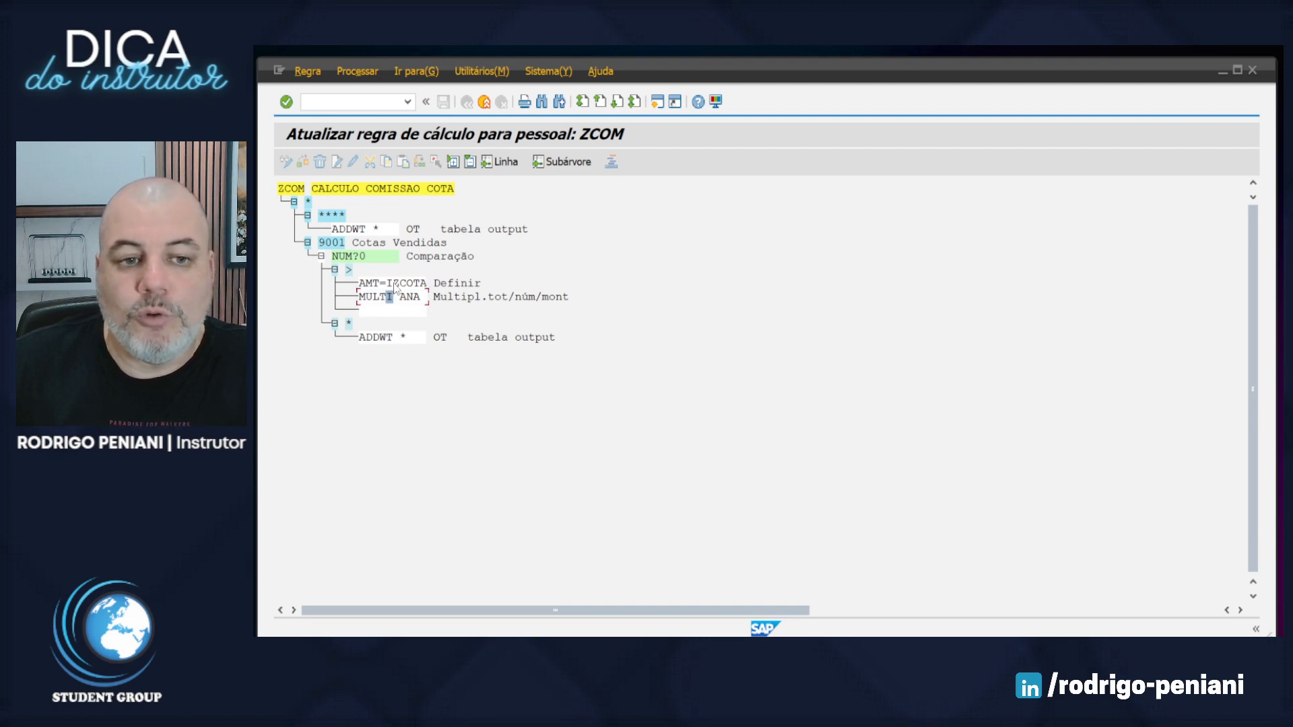
left_click(406, 302)
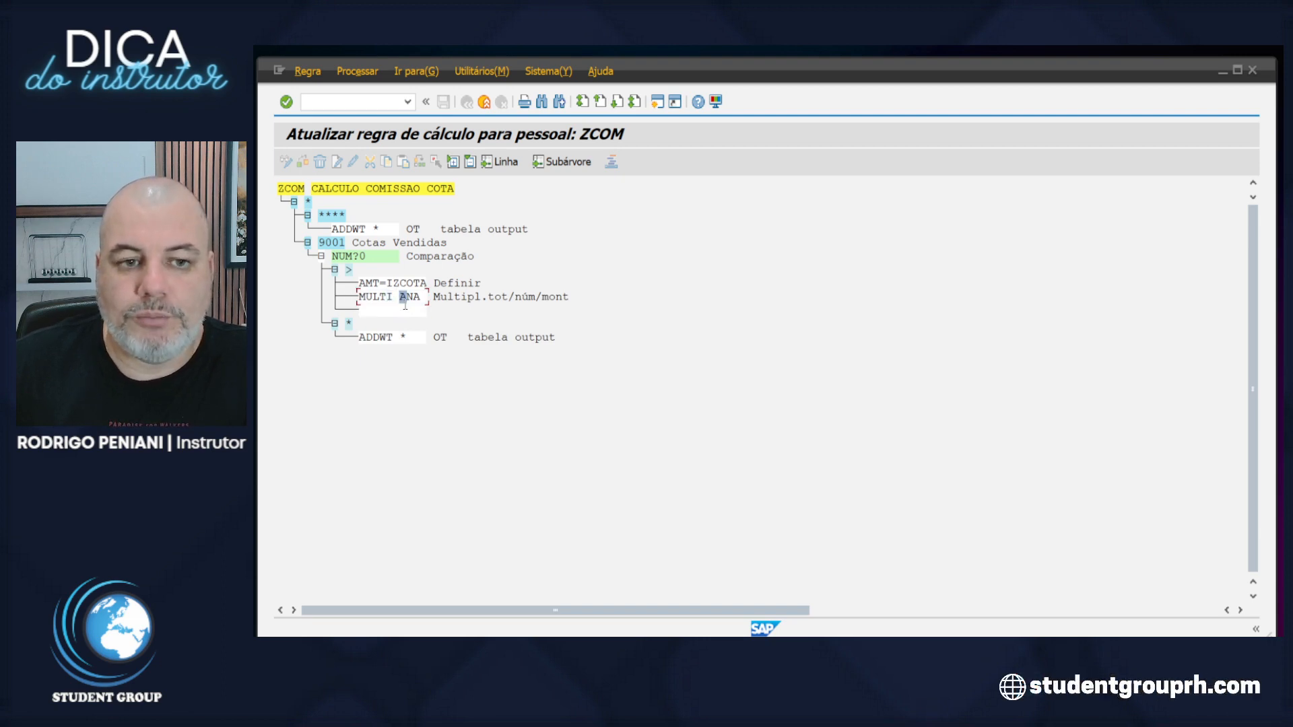
left_click(410, 300)
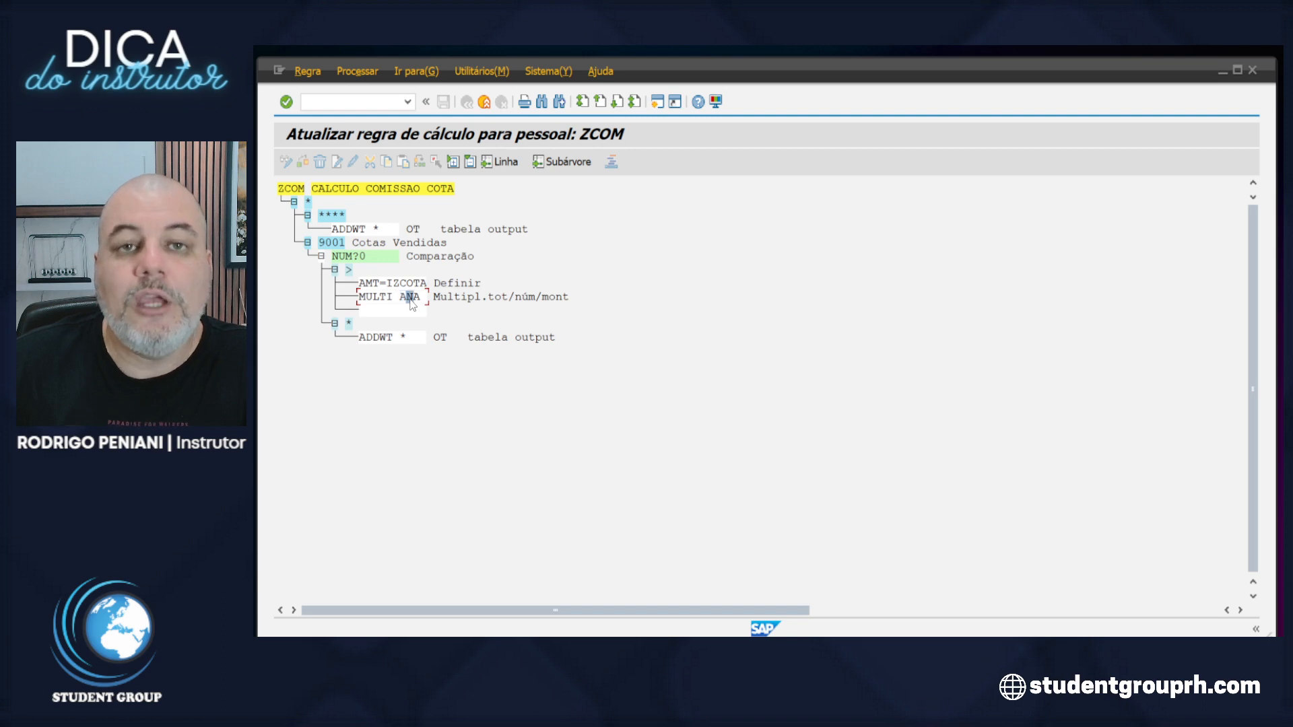
left_click(417, 298)
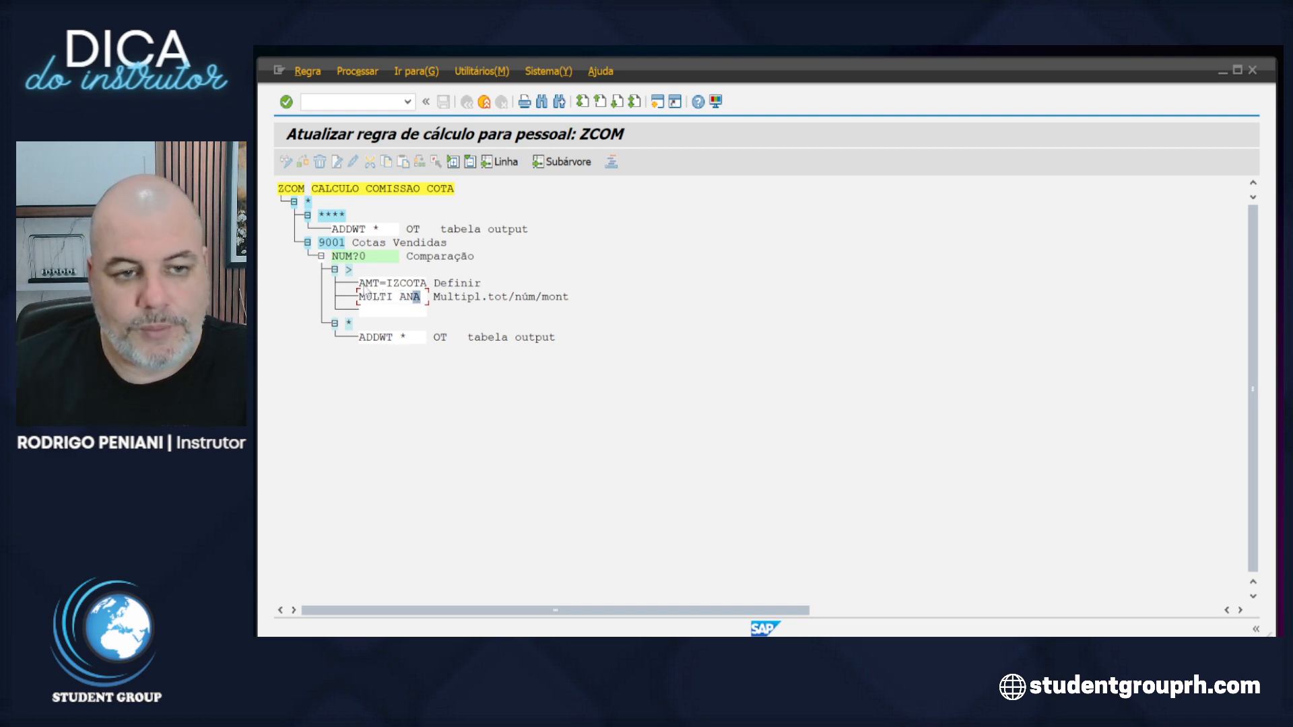
left_click(389, 283)
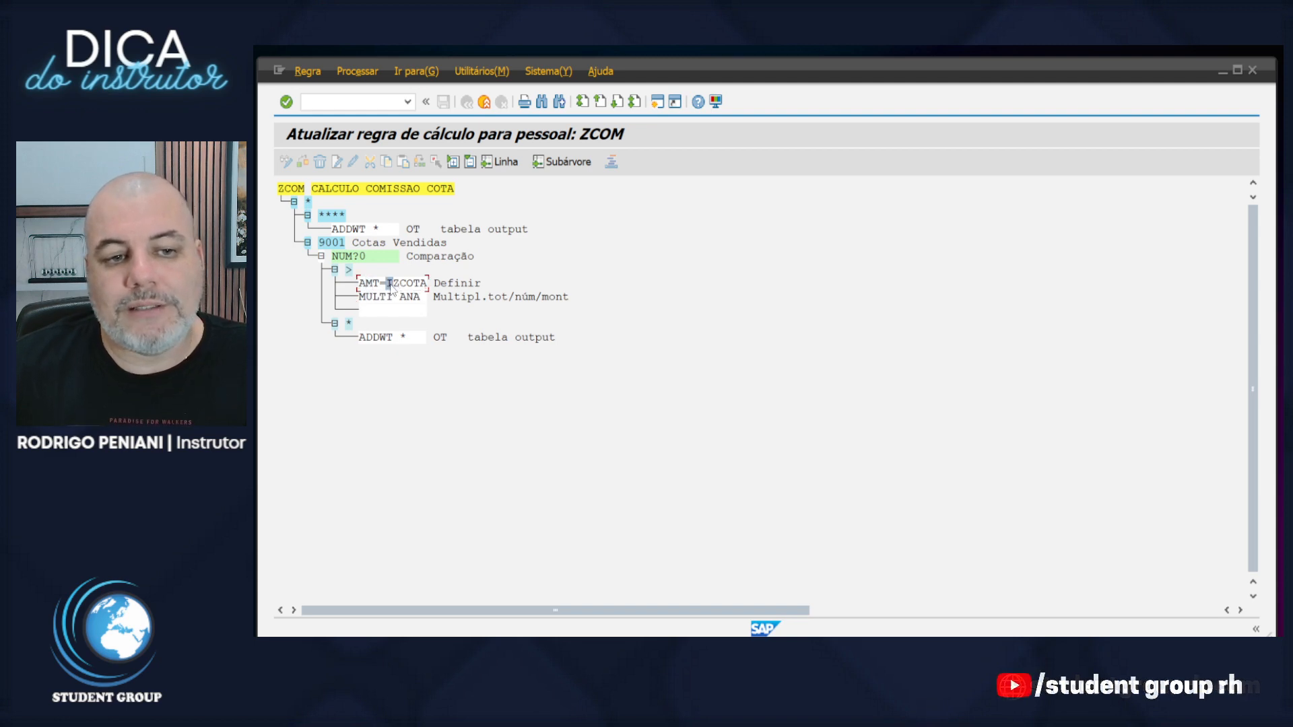
left_click(410, 284)
left_click(349, 257)
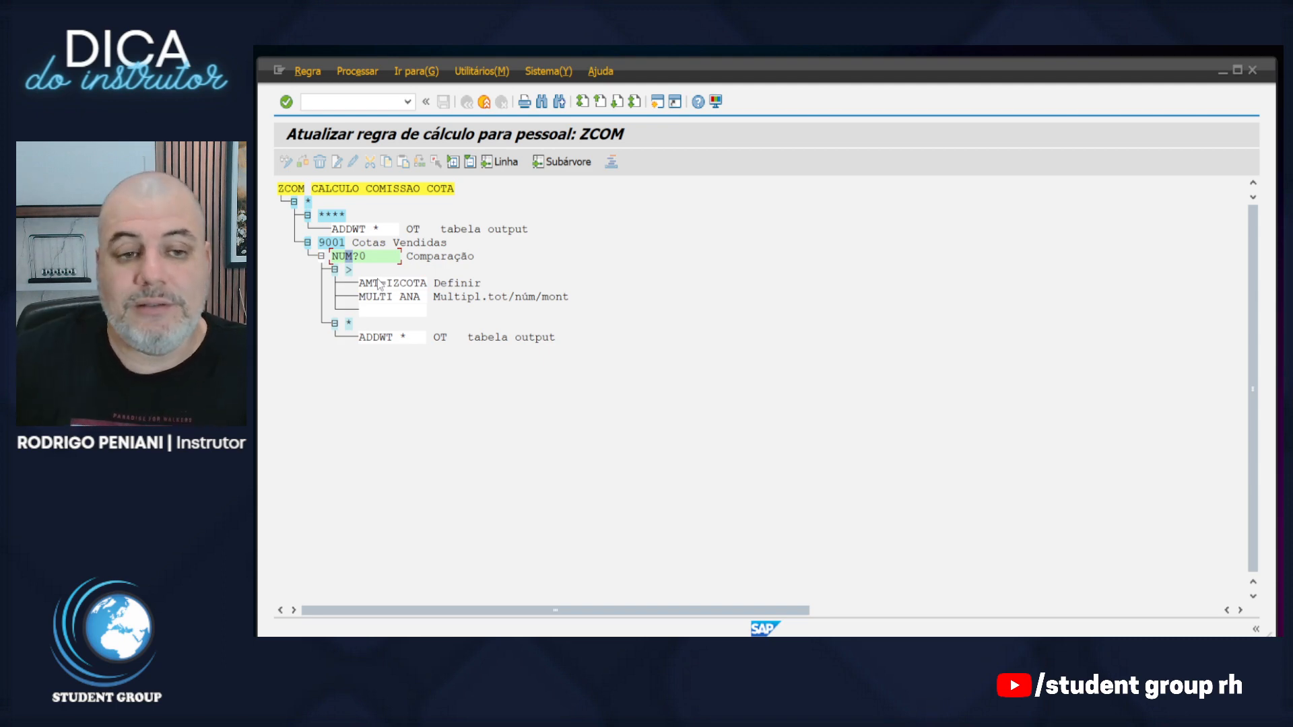
left_click(408, 299)
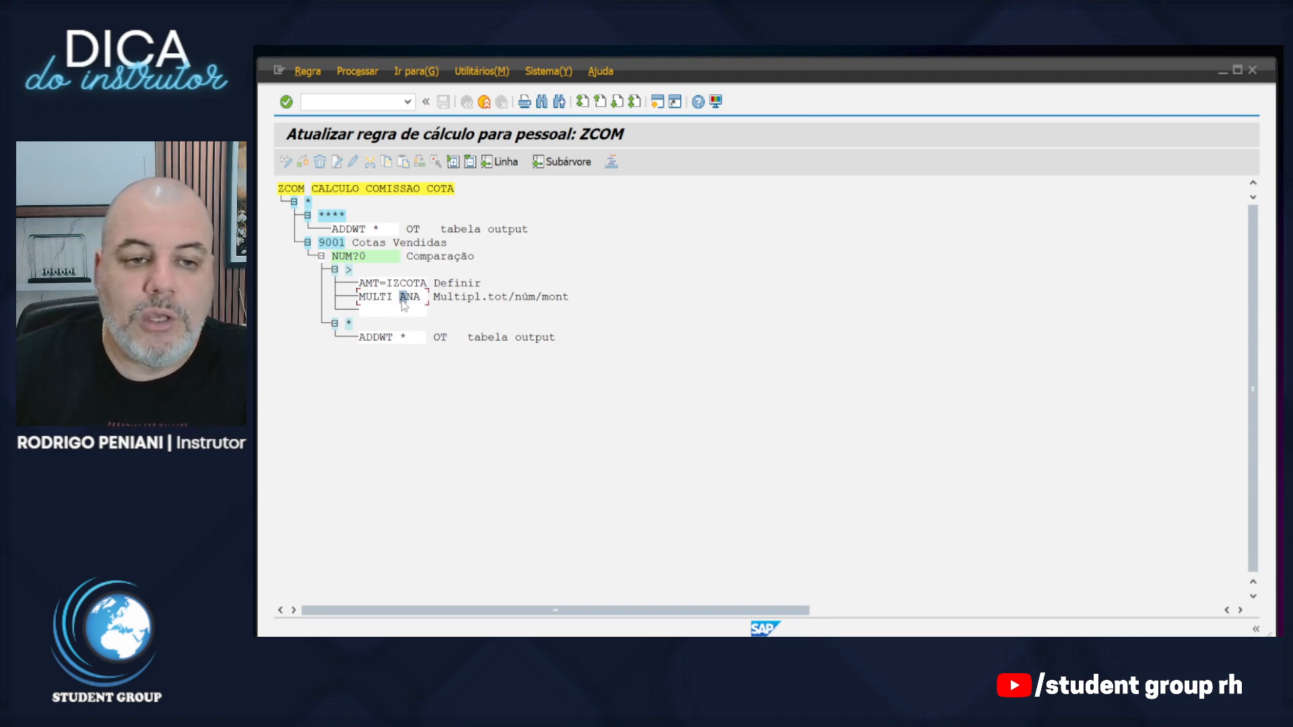
left_click(418, 300)
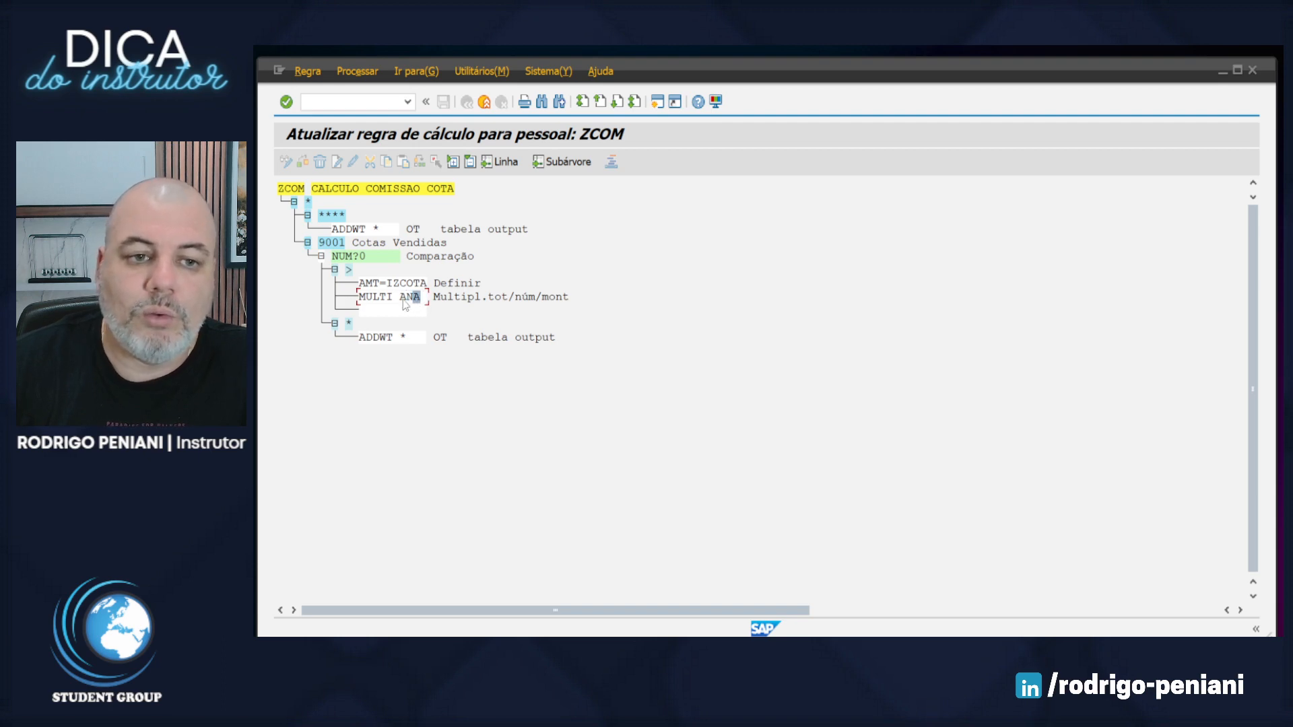
left_click(390, 299)
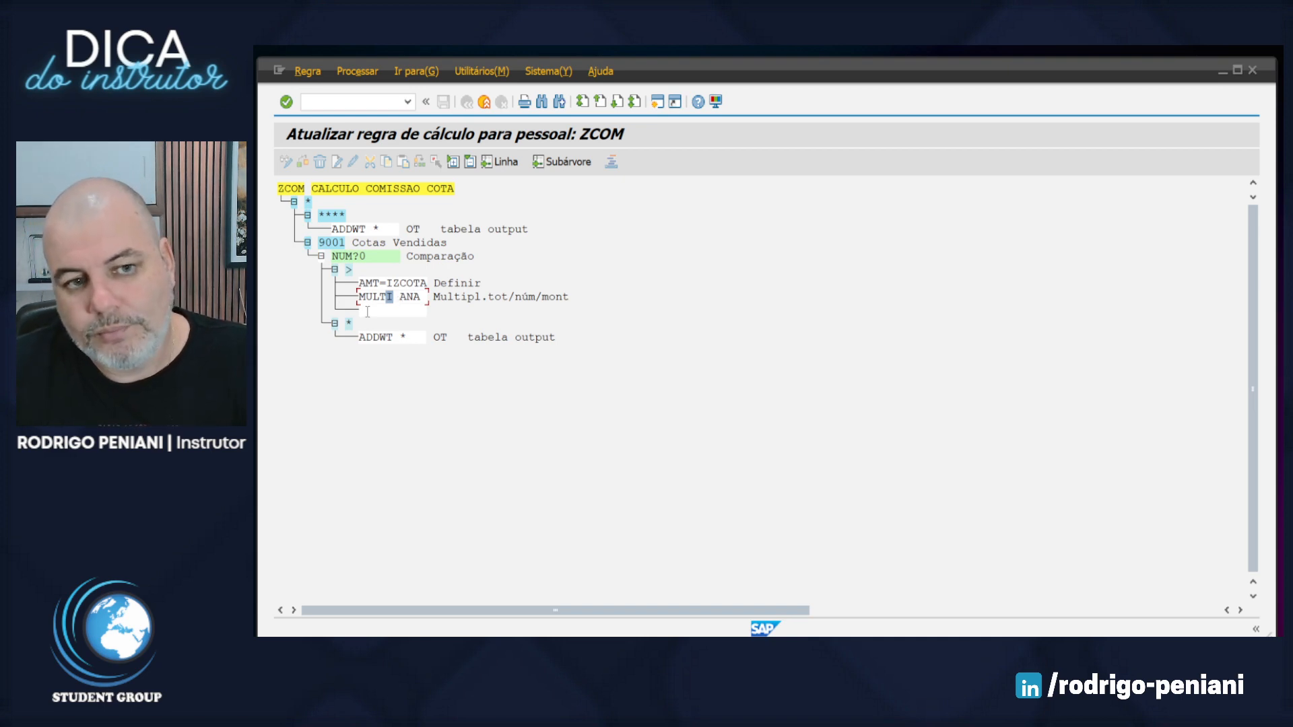
left_click(368, 310)
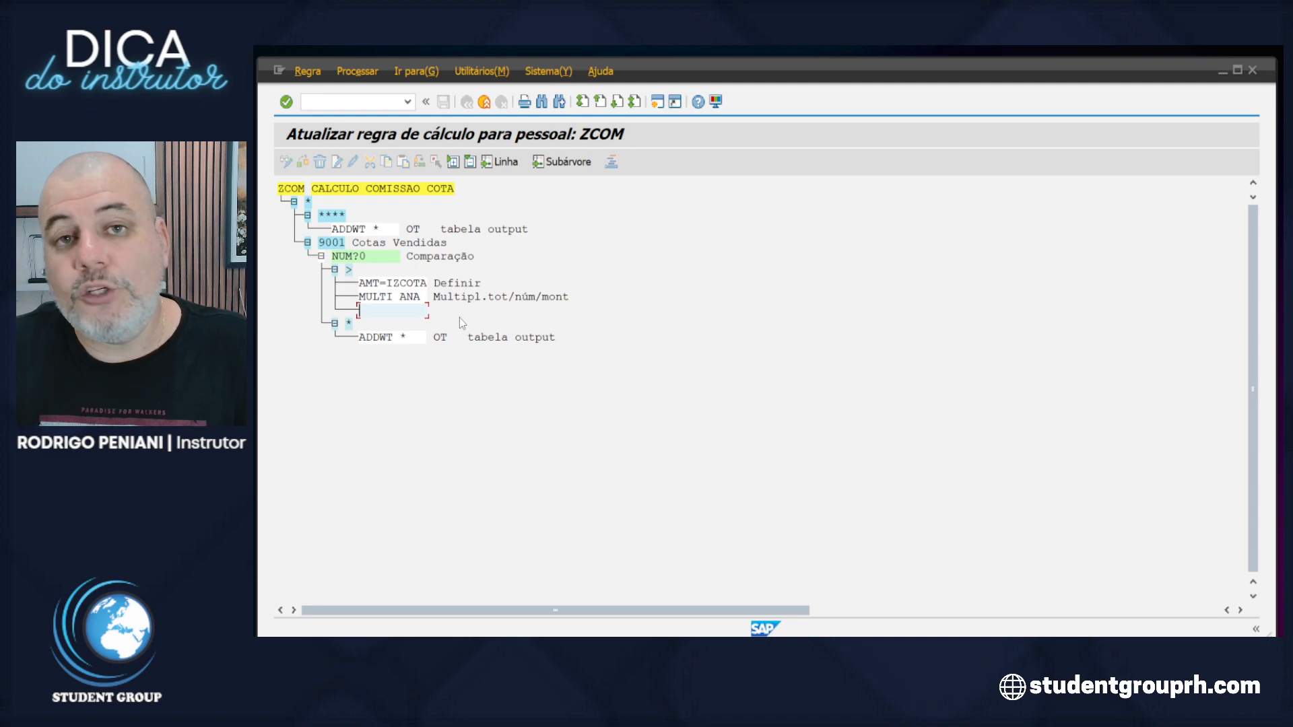
- Add the operation ADDWTI2006 directly after MULTI ANA in the > branch of the NUM?0 comparison
type("a")
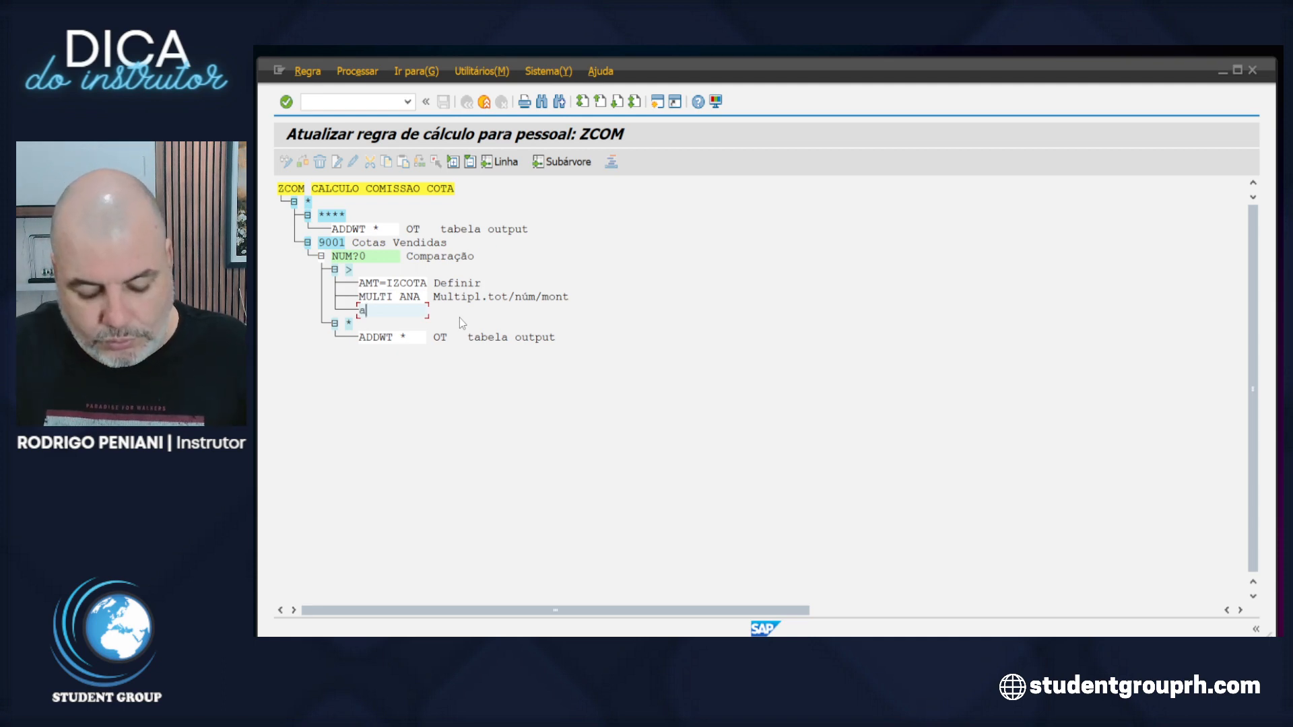
type("ddwtI200")
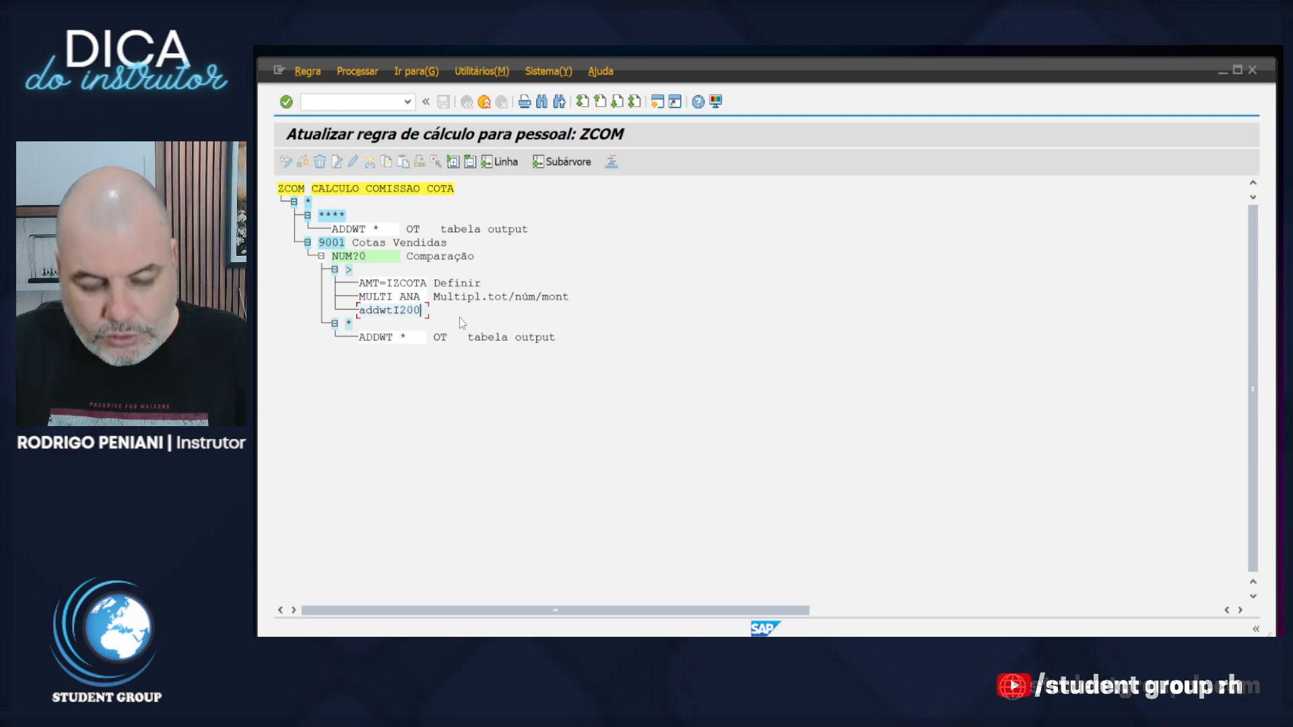
type("6")
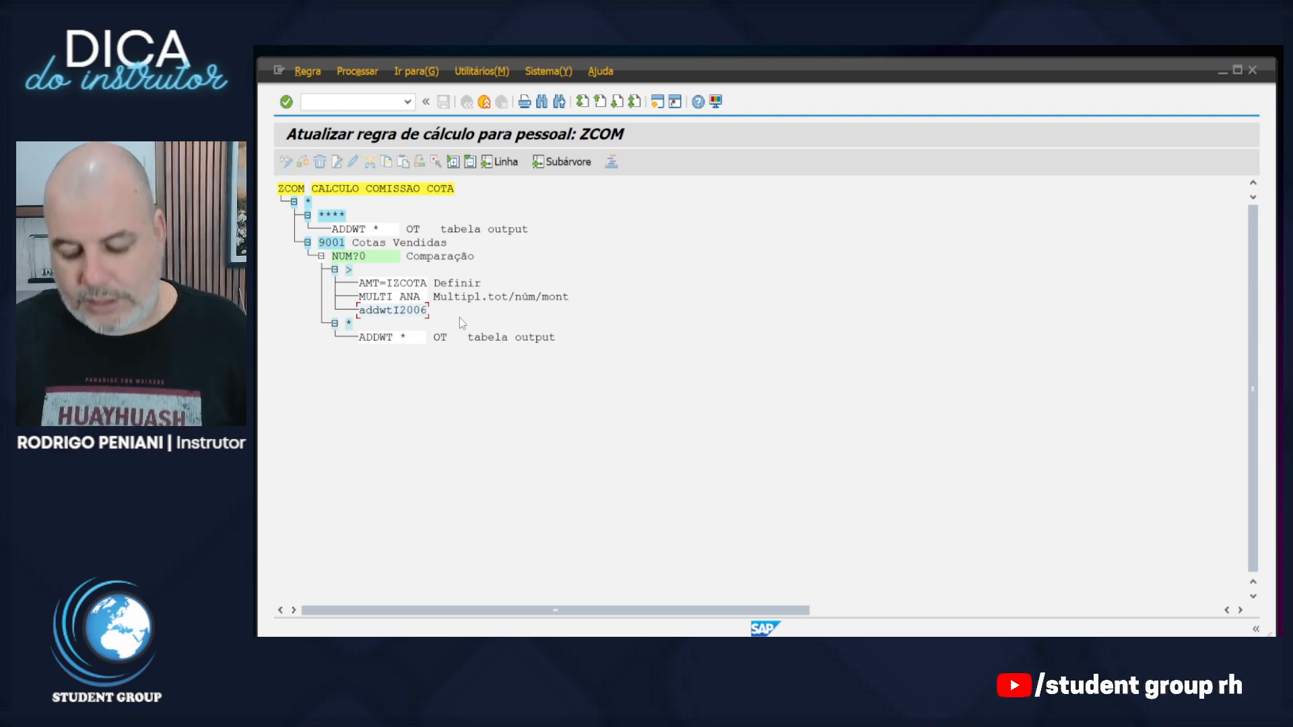
key("Return")
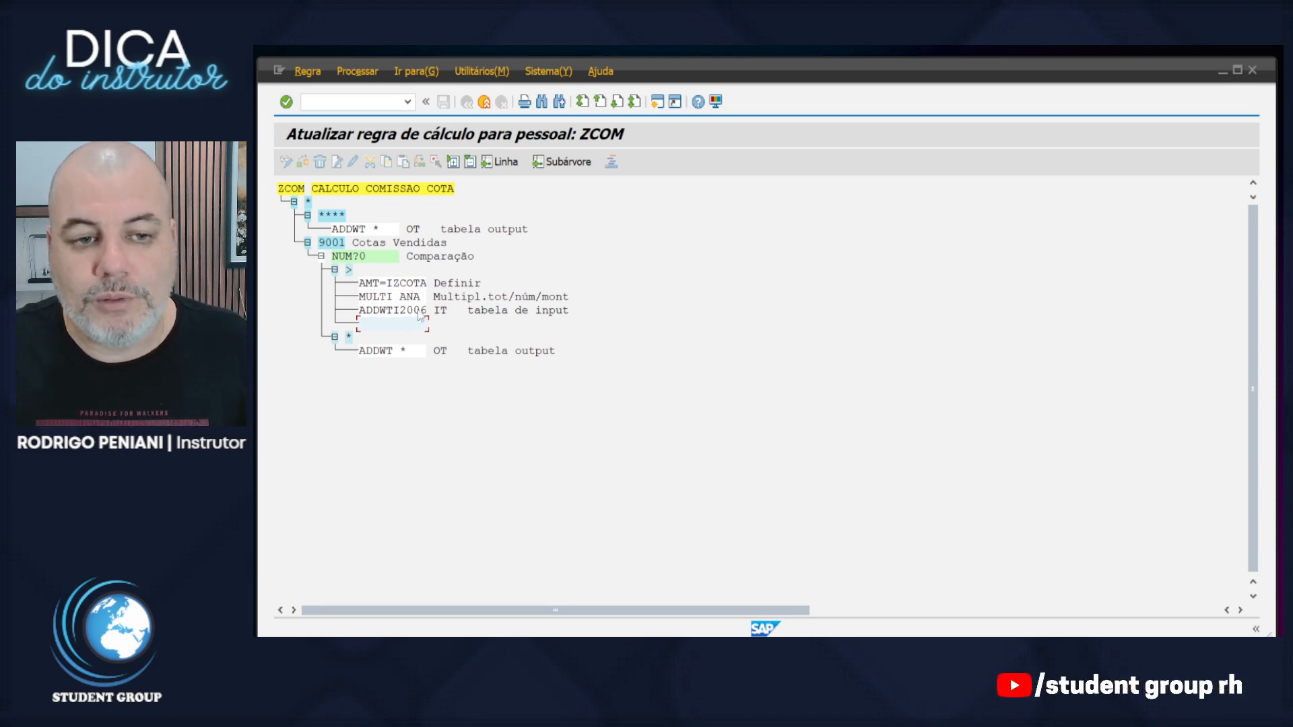
- Add the operation FILLF A directly after ADDWTI2006 in the > branch
type("SFILL")
key("BackSpace")
key("BackSpace")
key("BackSpace")
key("BackSpace")
key("BackSpace")
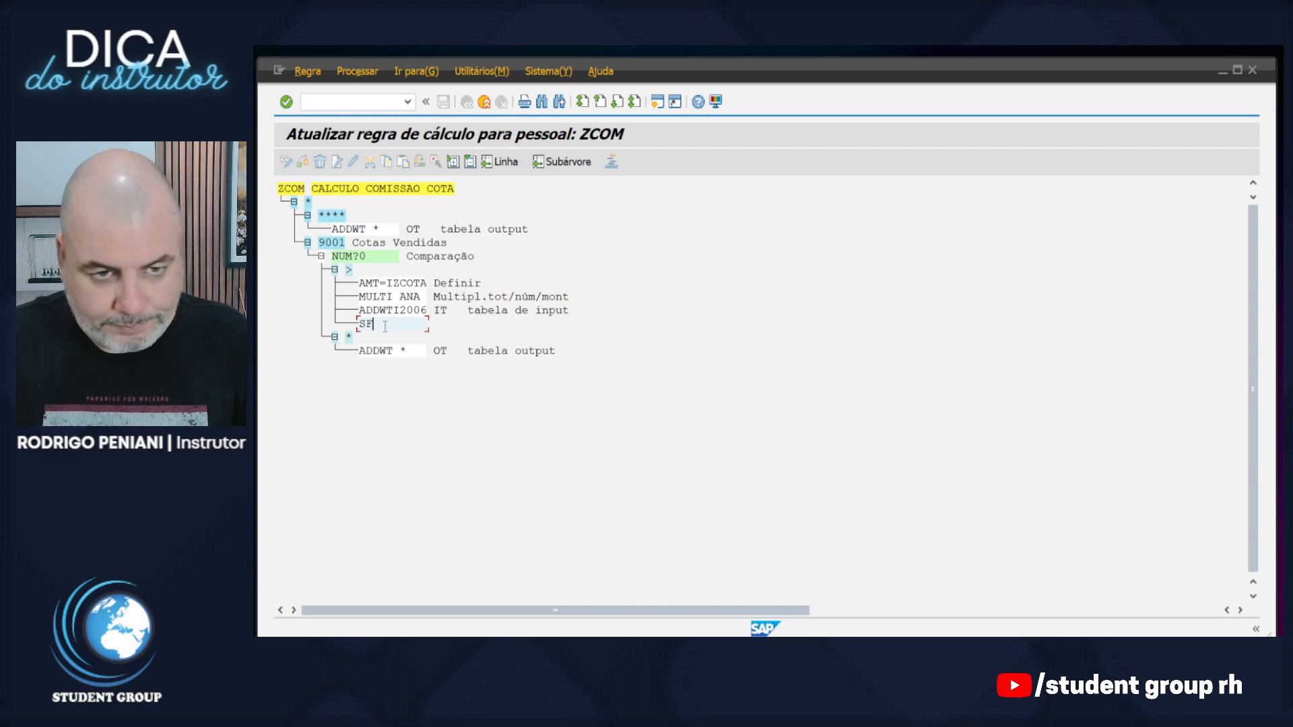
type("FILLF A")
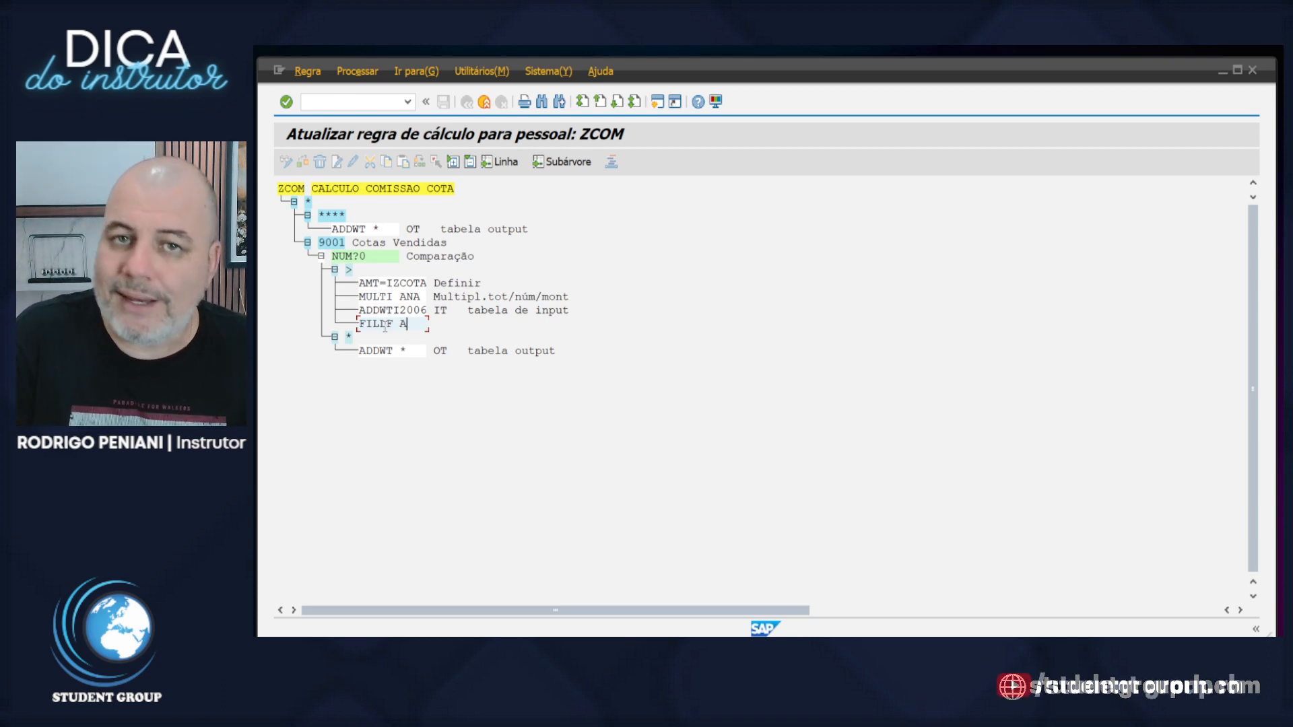
left_click_drag(409, 325, 357, 324)
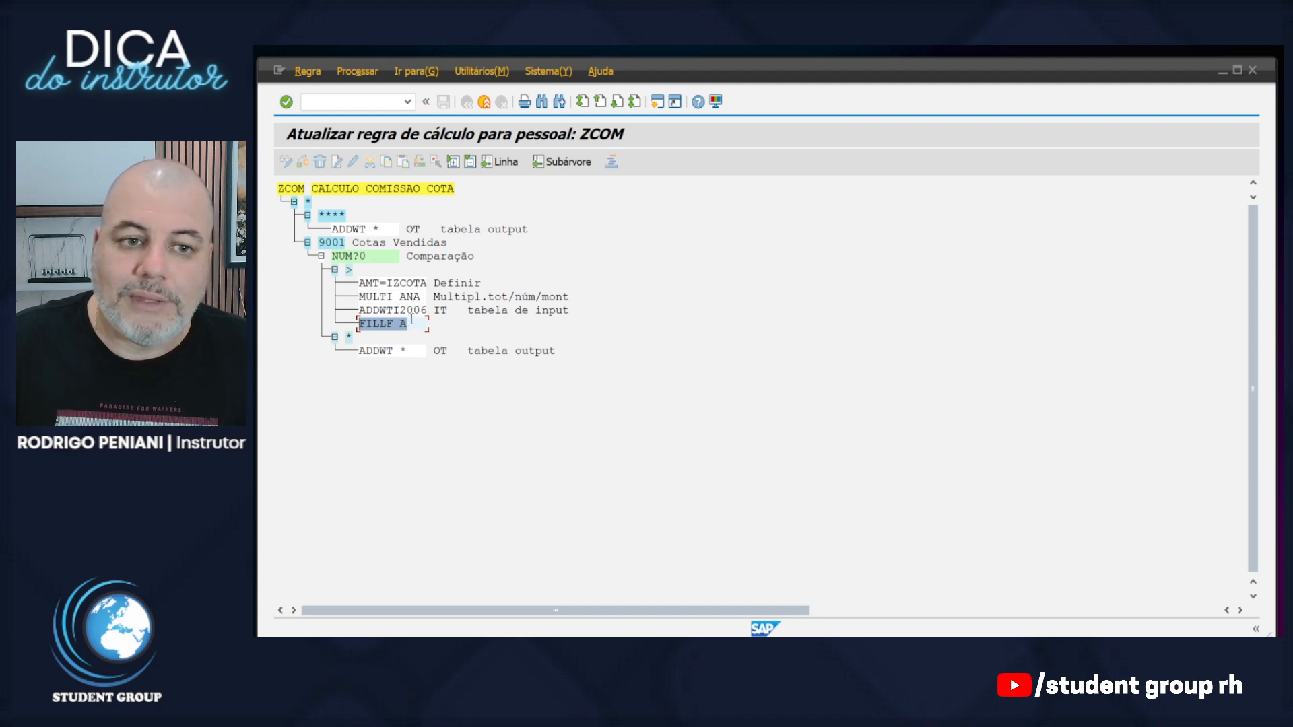
left_click(414, 323)
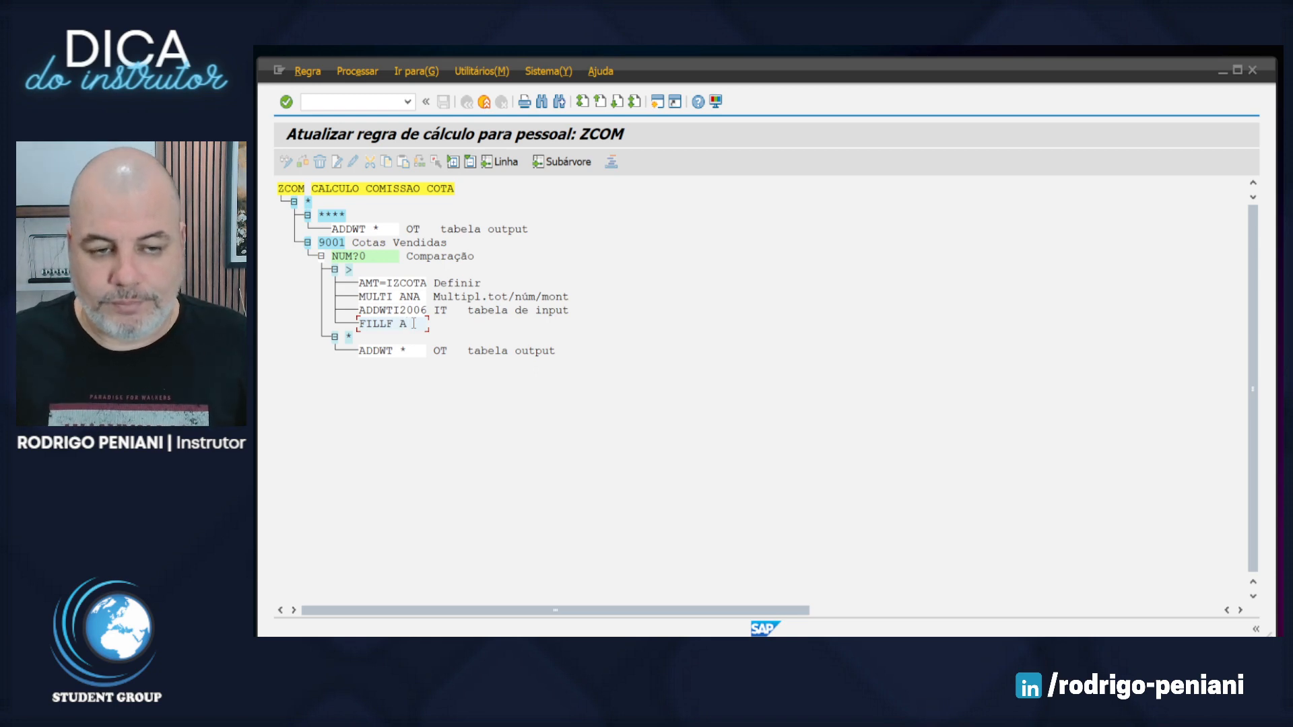
key("Return")
- Add ADDWT * as the closing operation of the > branch, directly after FILLF A
type("addwt")
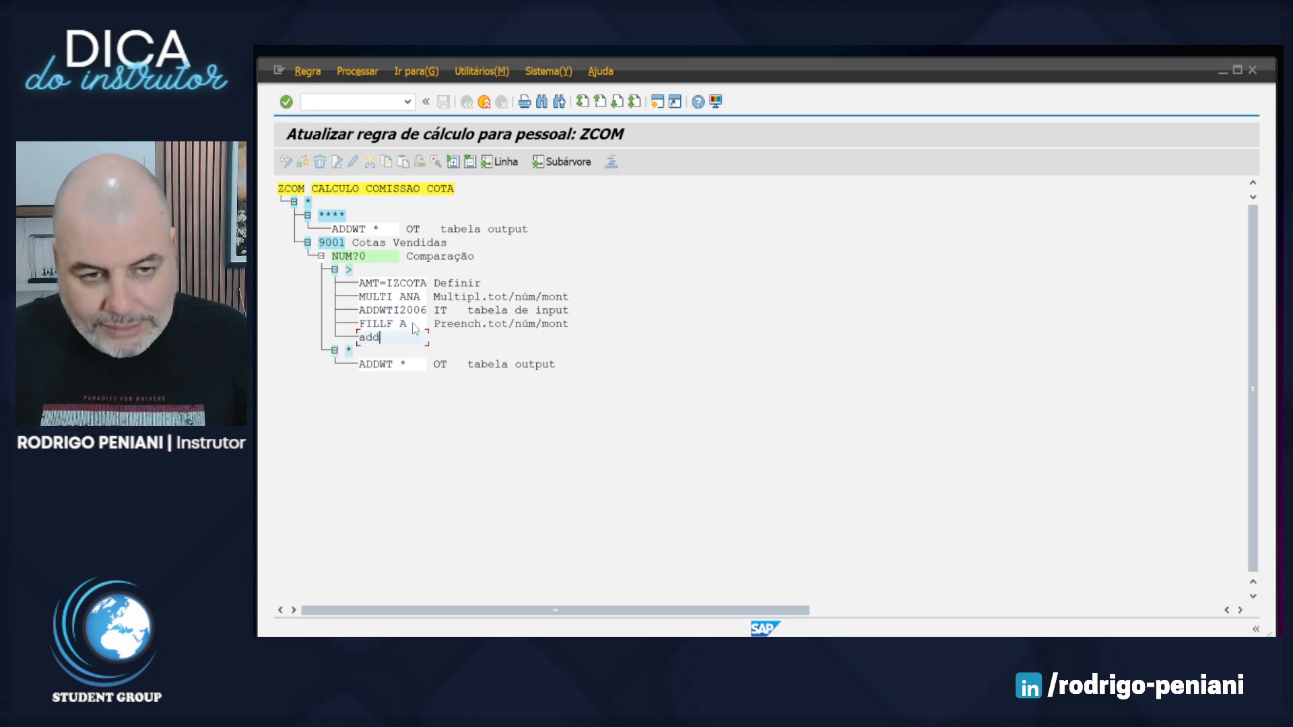
key("BackSpace")
key("BackSpace")
key("BackSpace")
key("BackSpace")
key("BackSpace")
type("A")
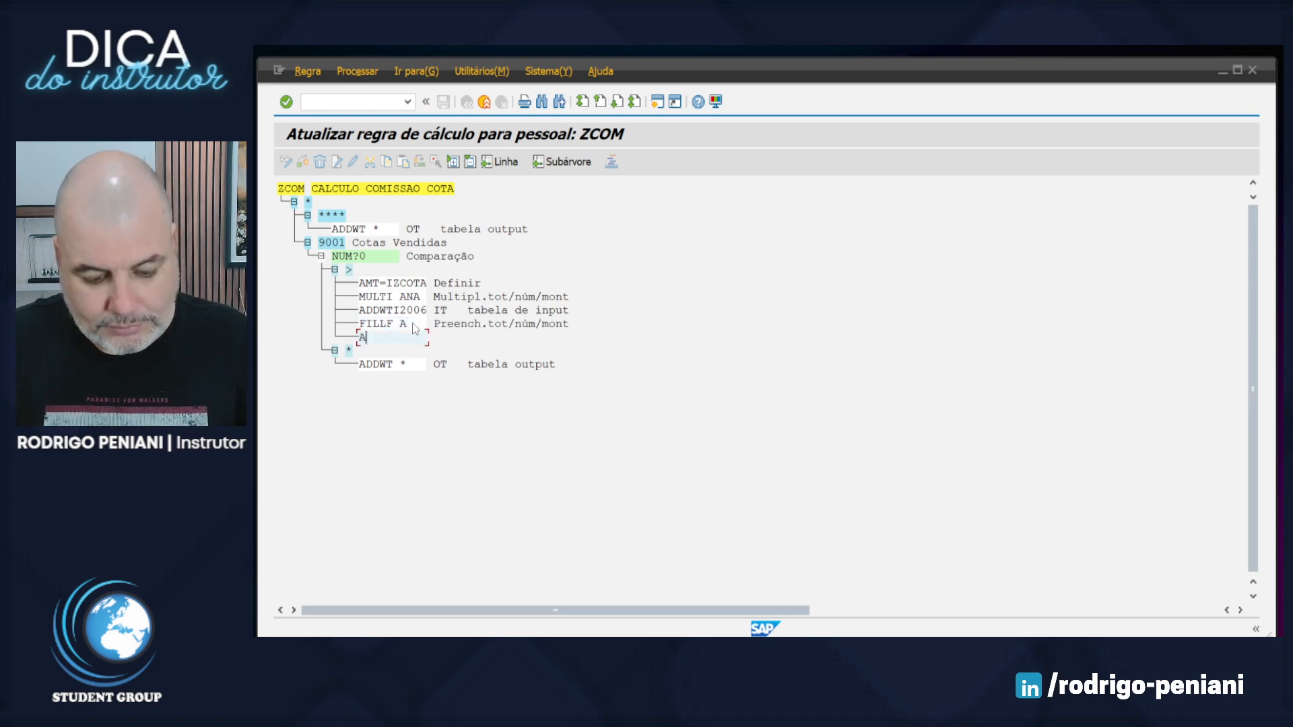
type("DDWT *")
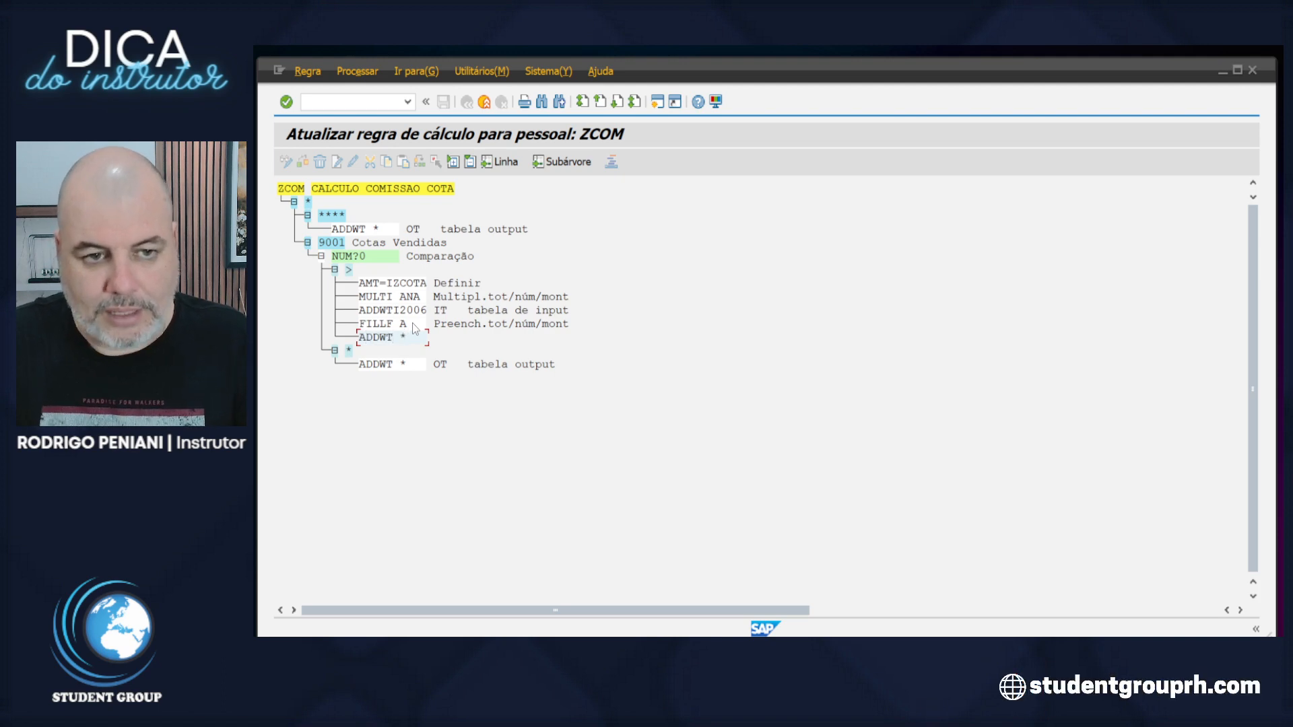
key("Return")
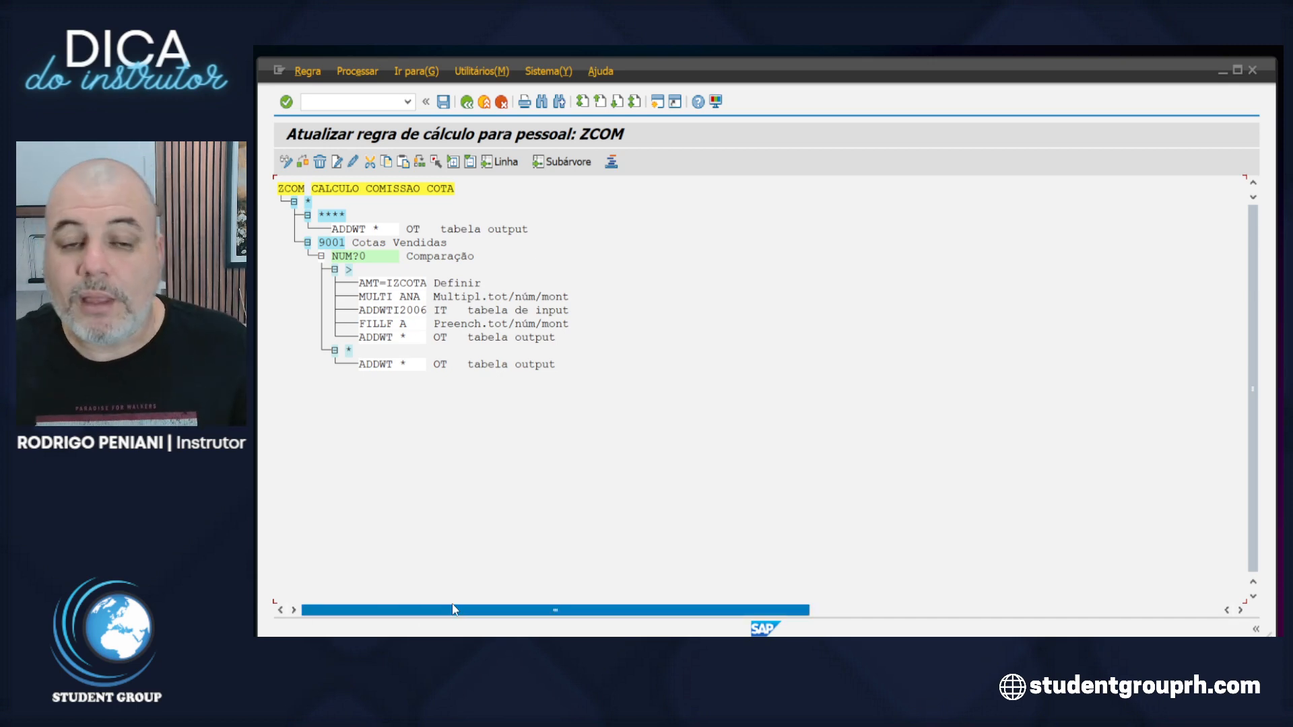
- Examine the 9001 logic operation by operation, from the NUM?0 comparison through AMT=IZCOTA, MULTI ANA, ADDWTI2006 and FILLF A to ADDWT *
left_click(371, 259)
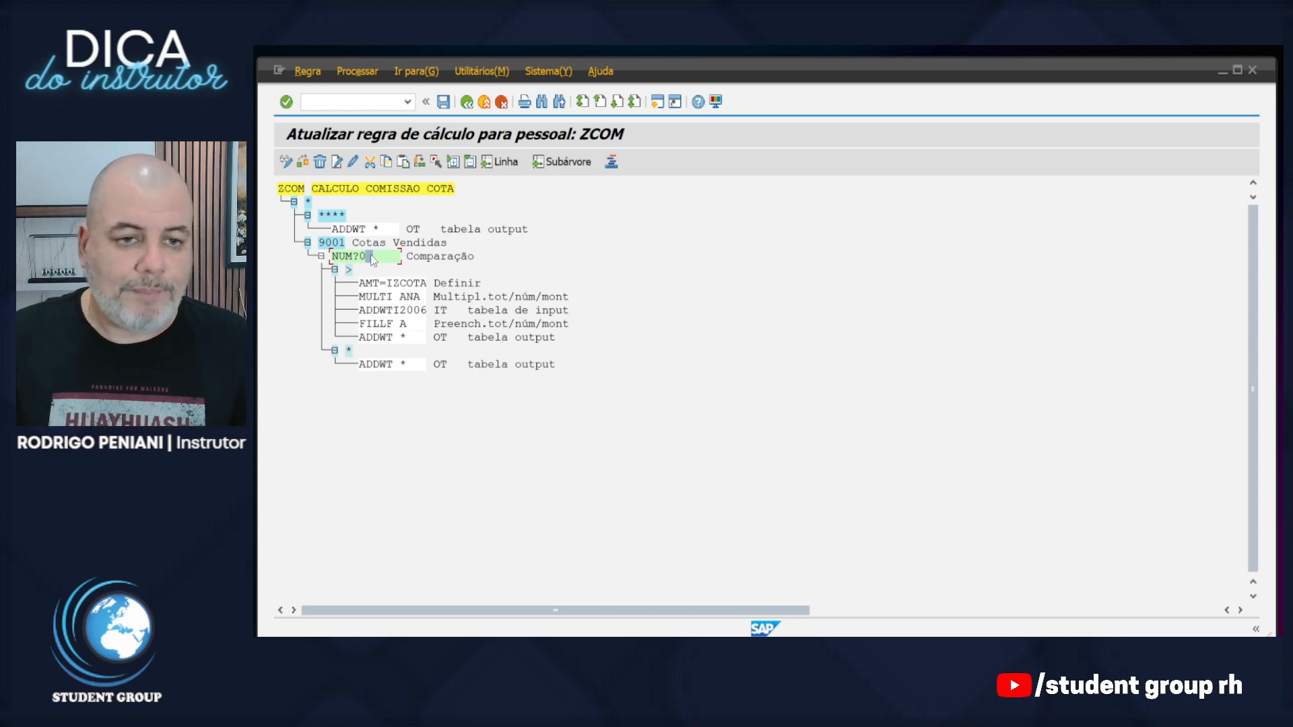
left_click(388, 284)
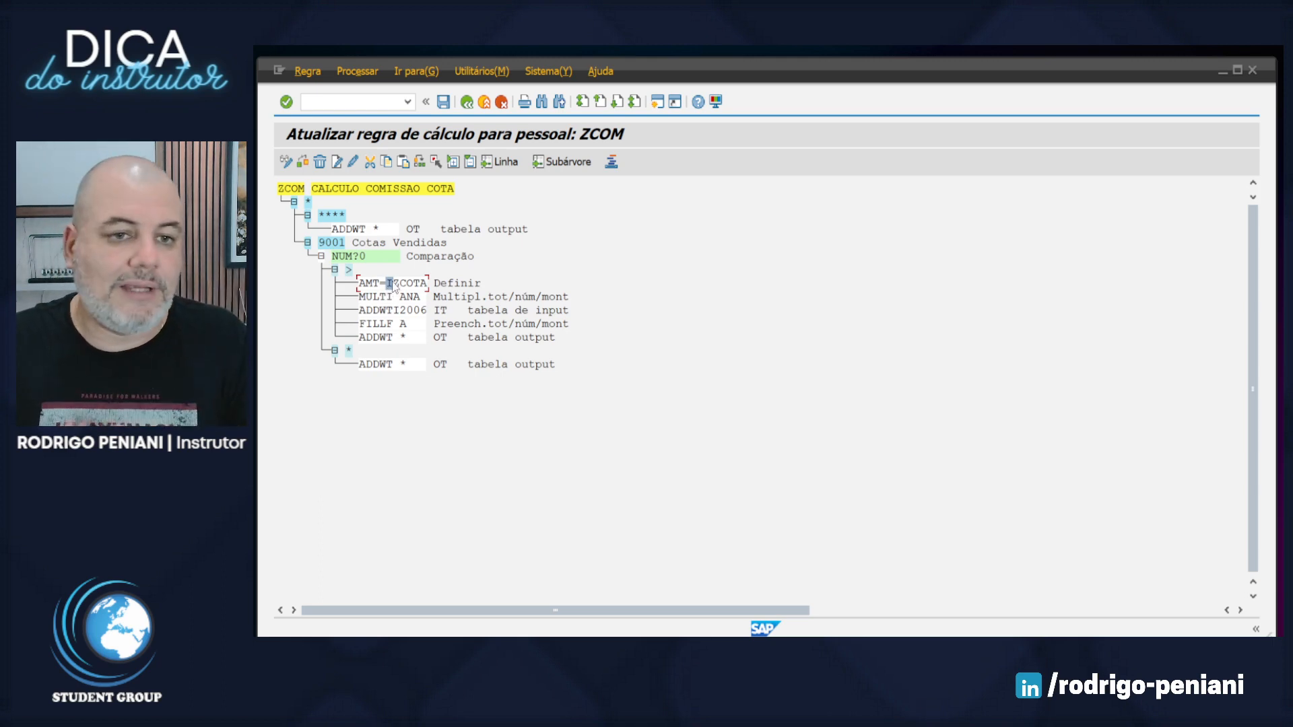
key("End")
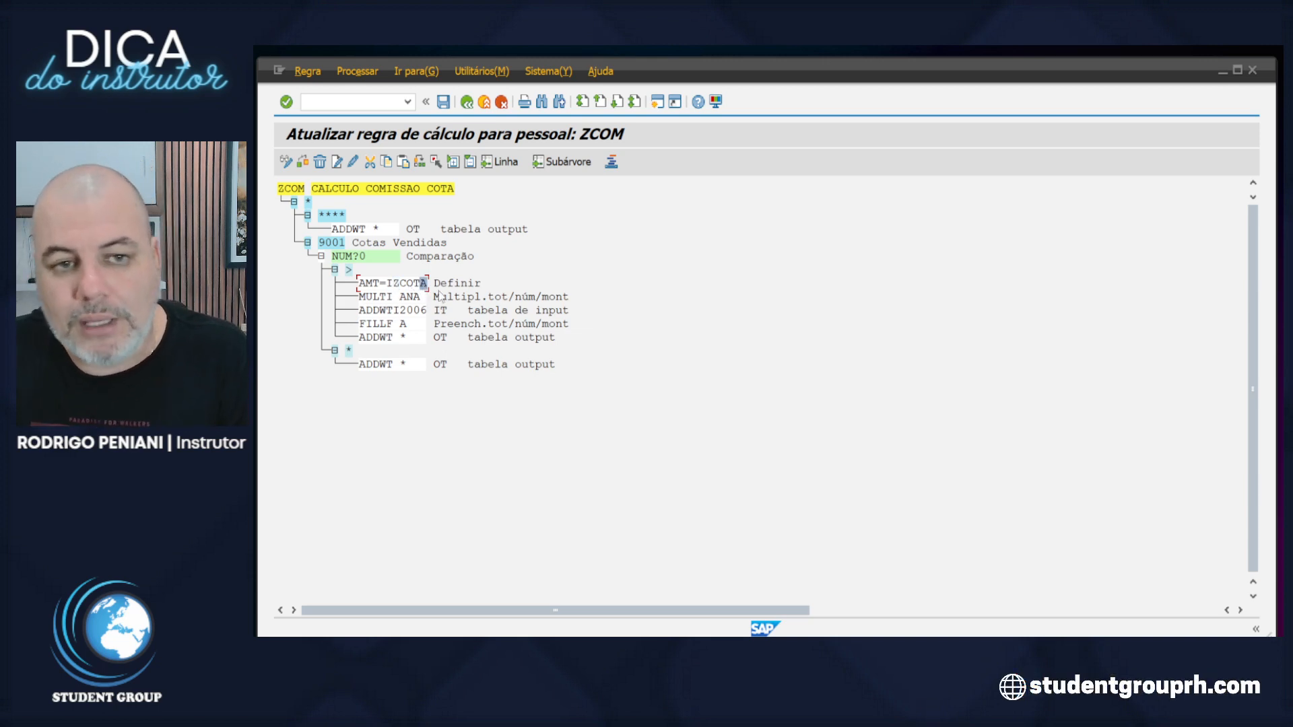
left_click(389, 286)
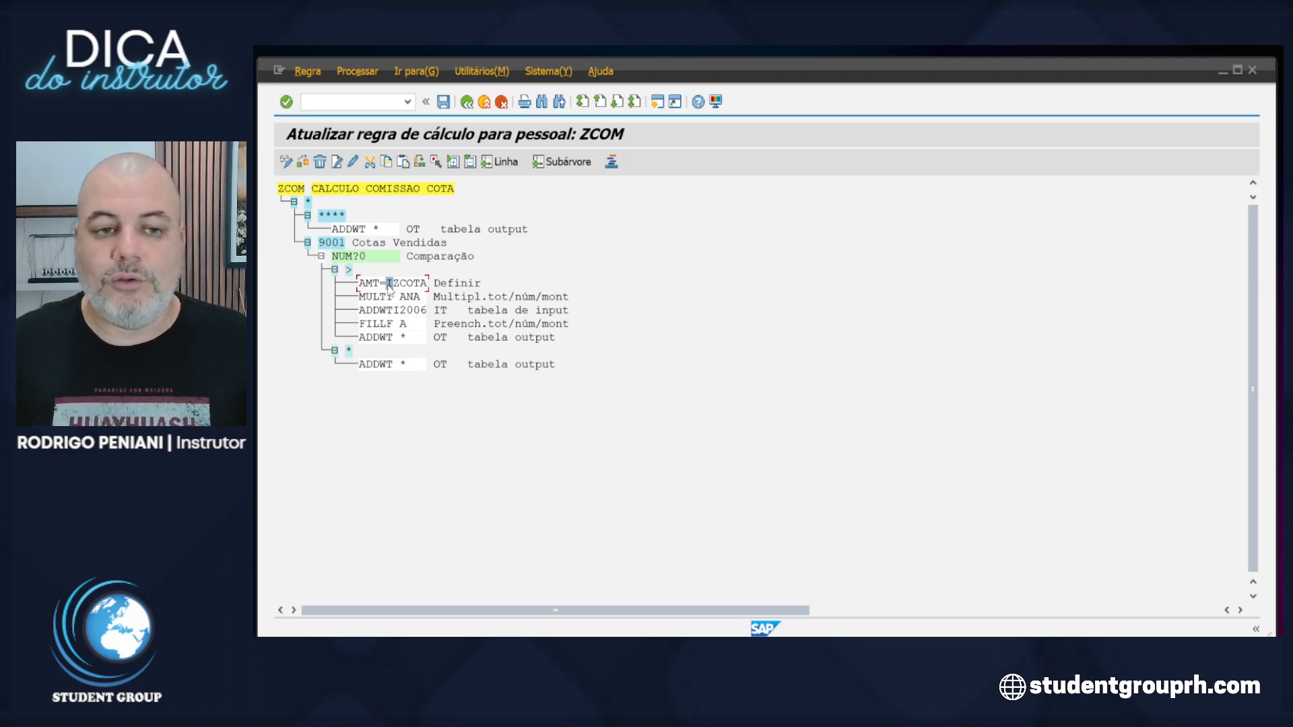
left_click(375, 297)
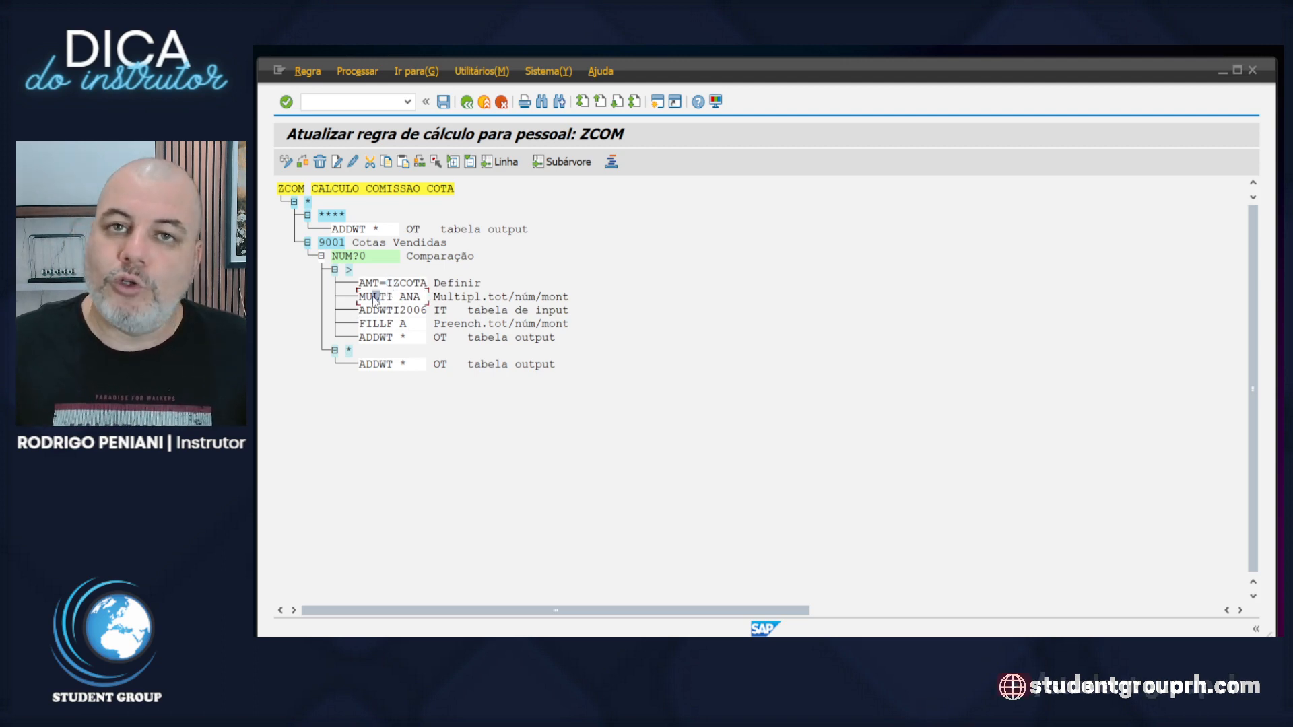
left_click(403, 300)
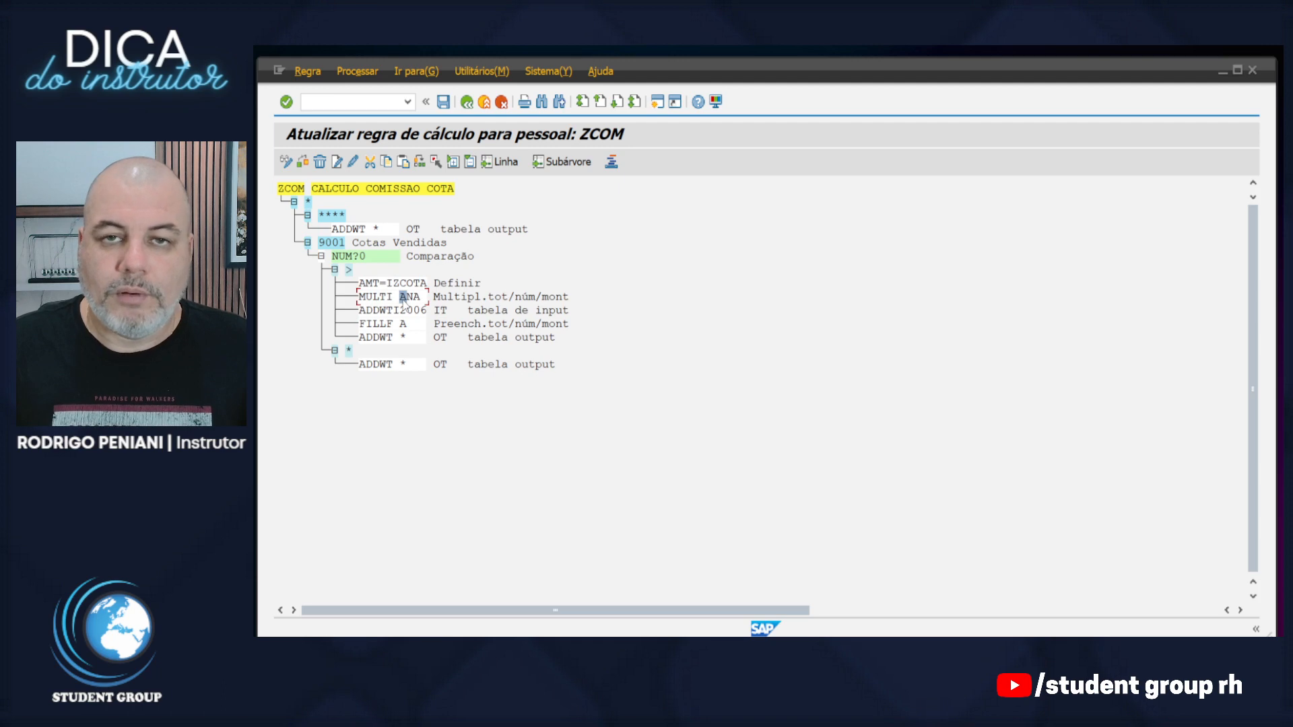
left_click(409, 301)
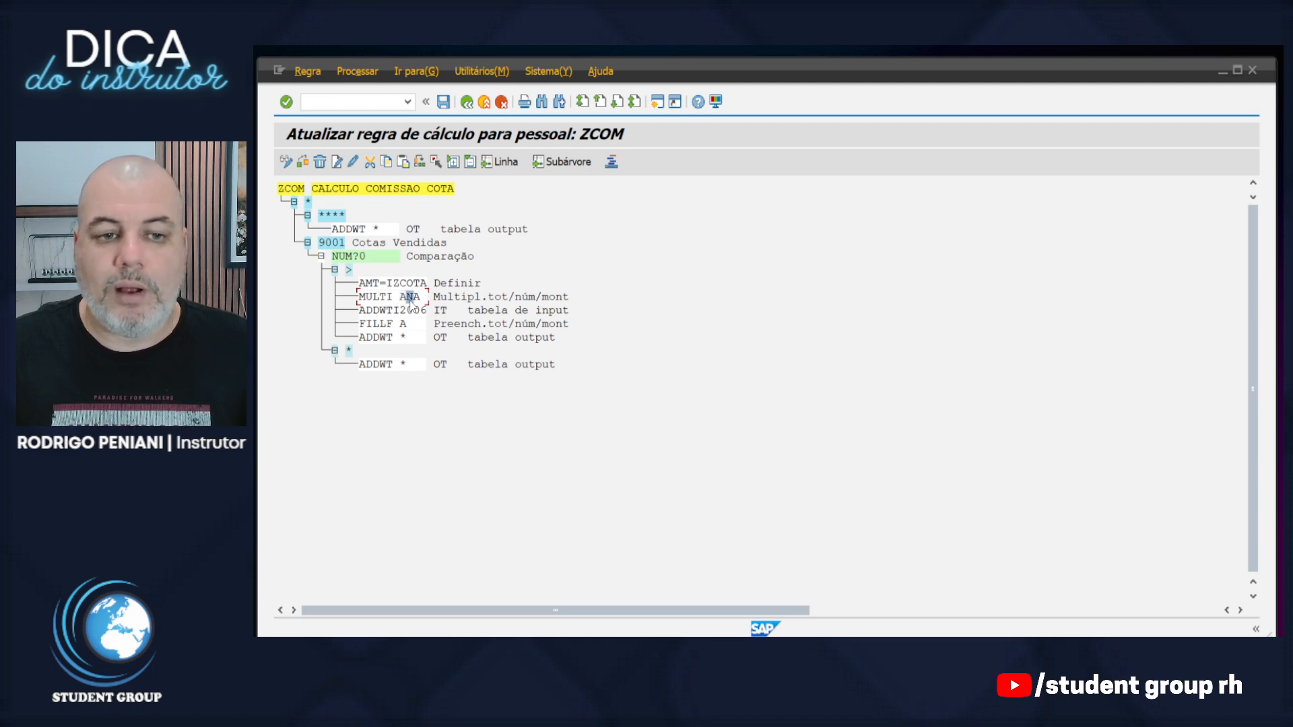
left_click(417, 300)
left_click(362, 312)
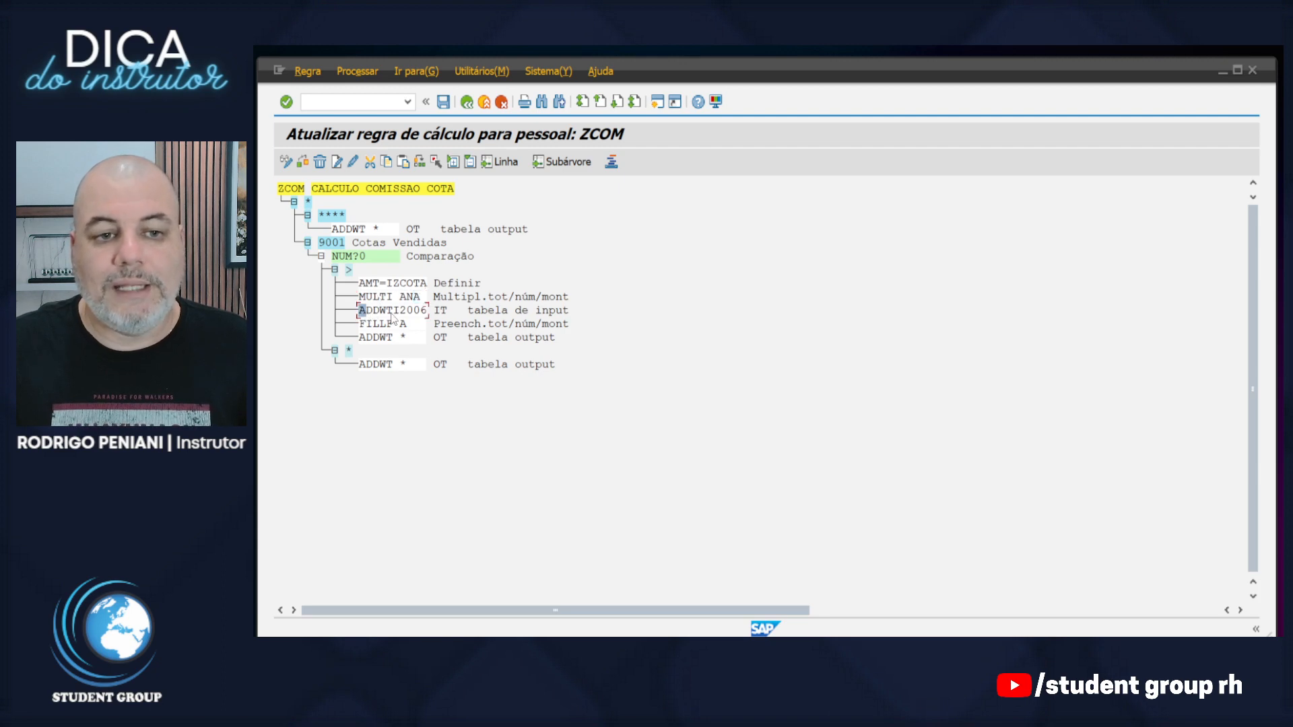
left_click(396, 311)
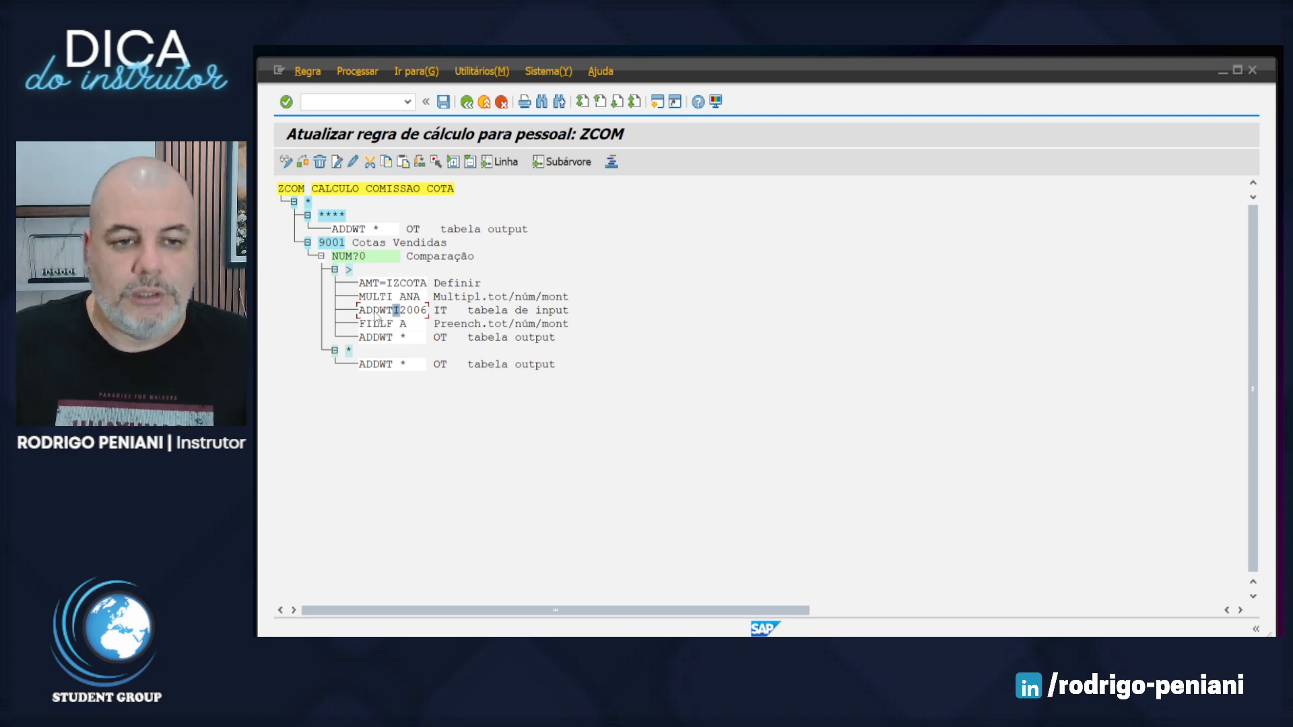
left_click(376, 325)
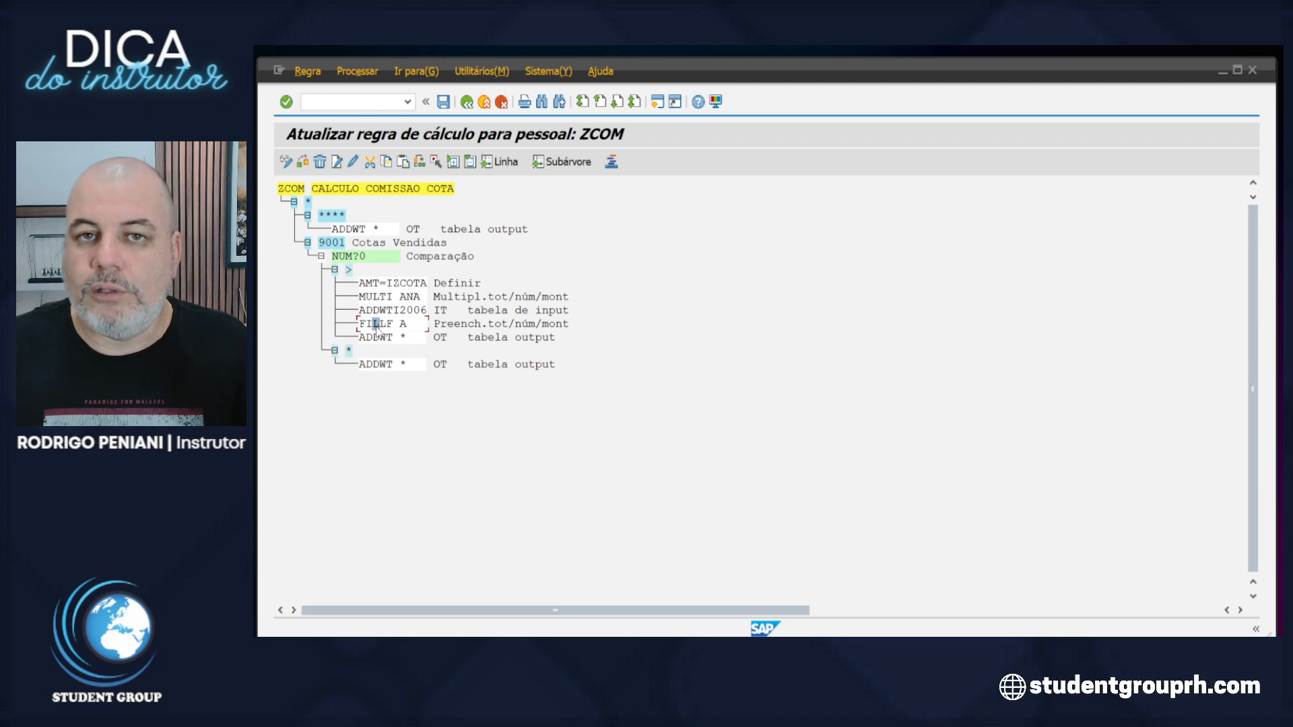
left_click(370, 339)
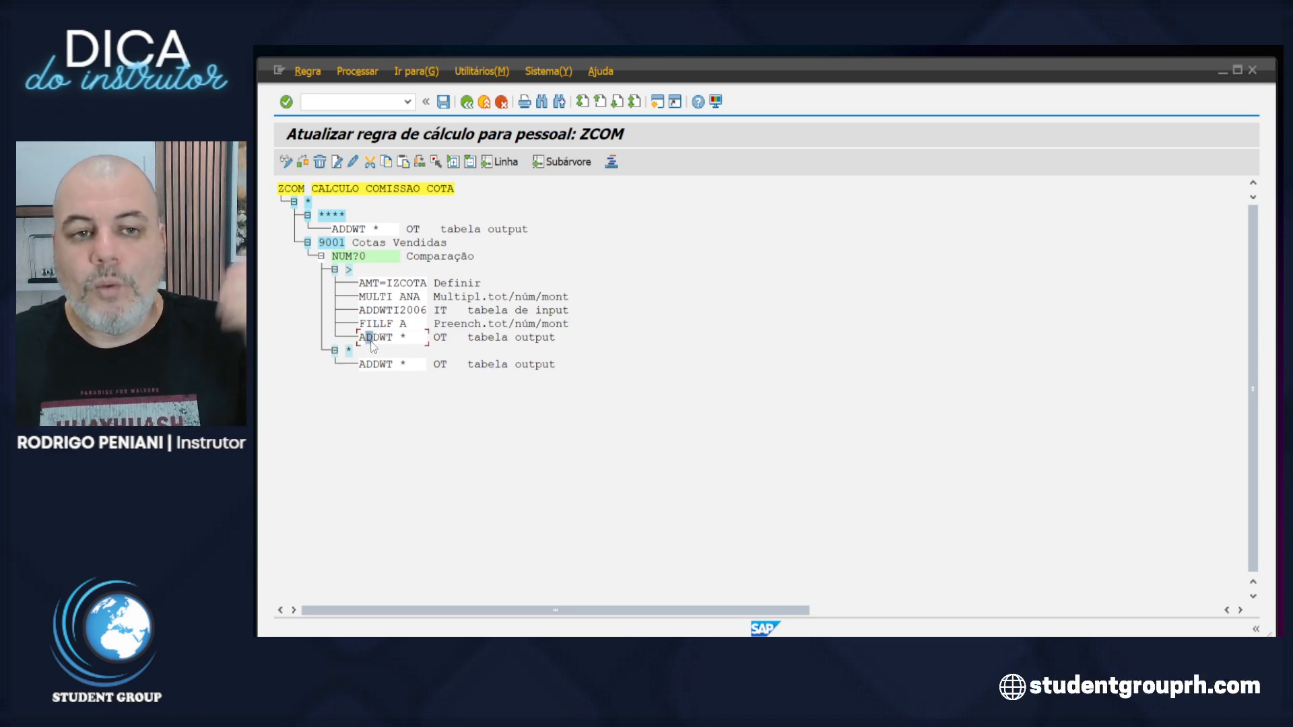
- Save calculation rule ZCOM in the proposed customizing request and return to the SAP Easy Access start screen
left_click(444, 103)
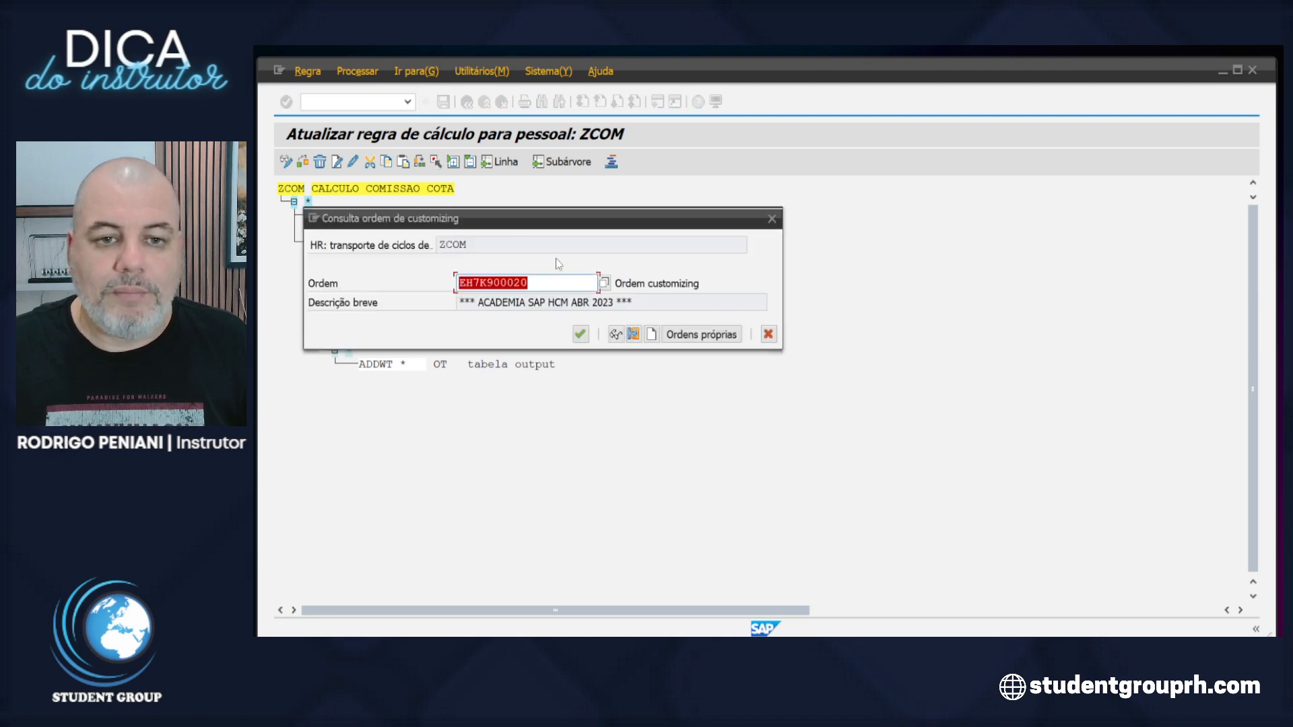
left_click(580, 335)
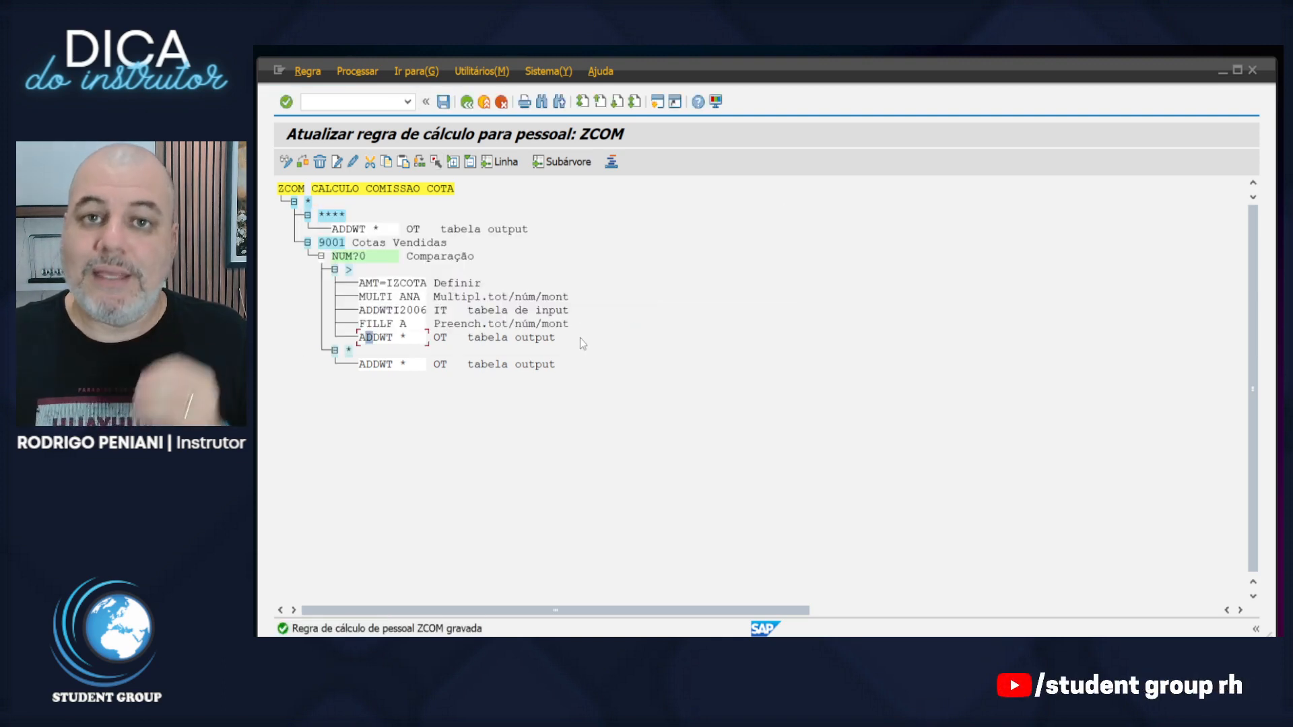
key("F3")
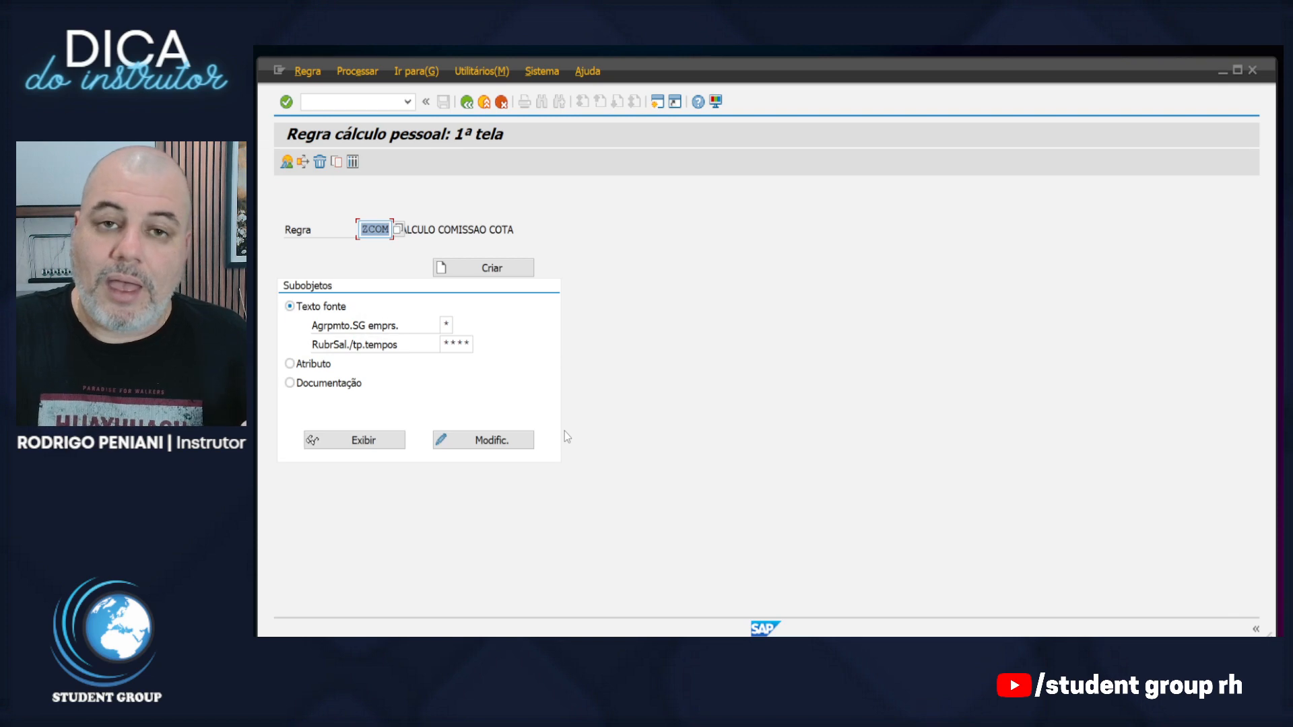
key("F3")
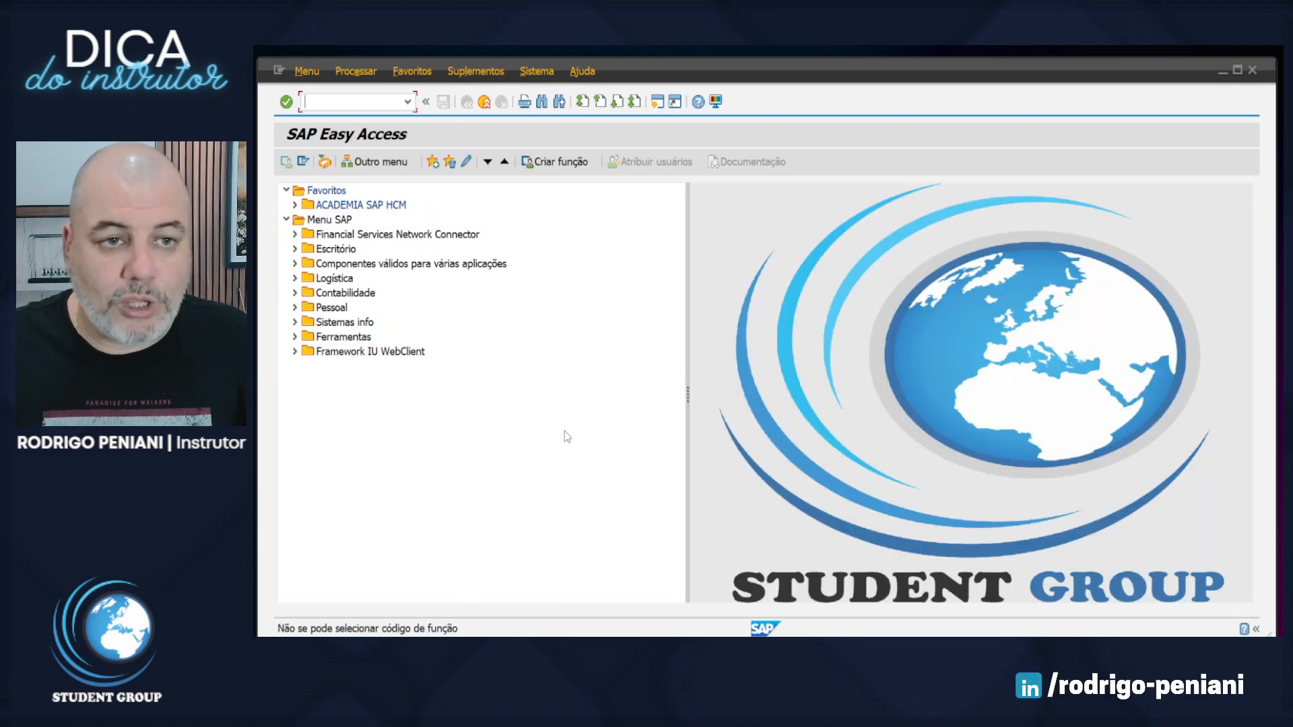
- Open the source text of schema ZCOM for editing in transaction PE01
type("pe01")
key("Return")
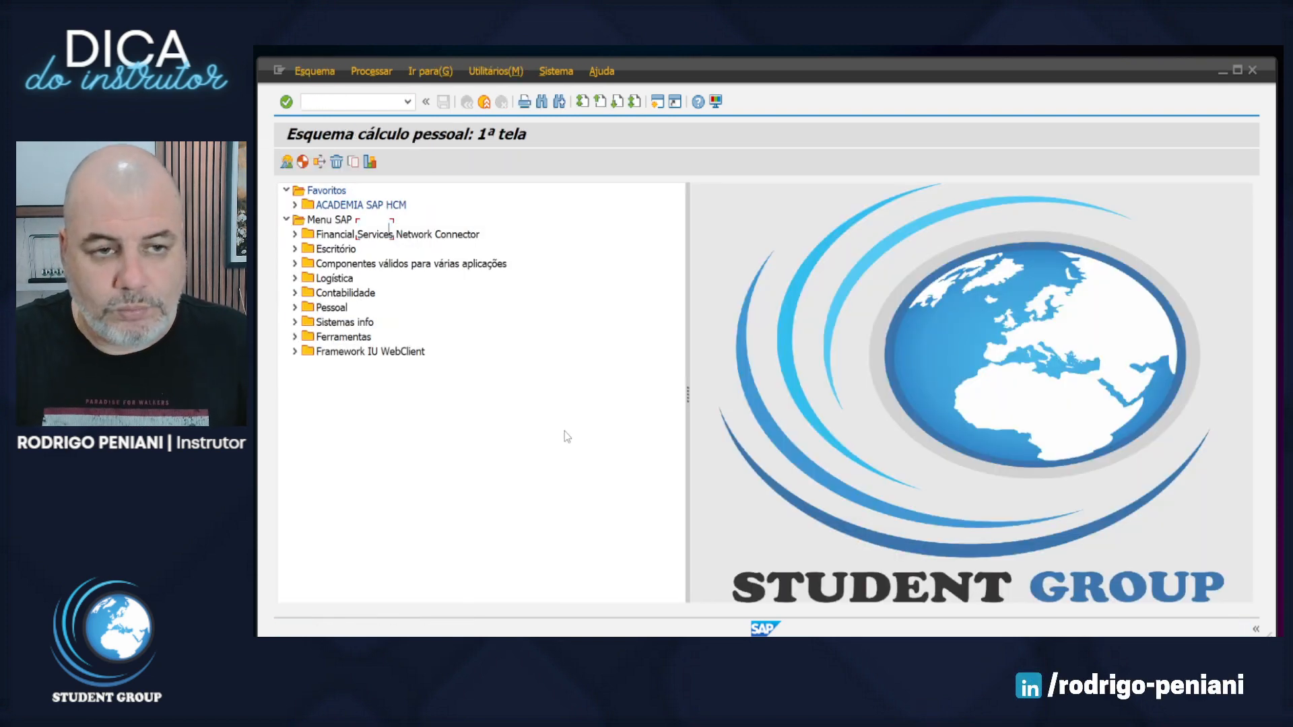
left_click(486, 385)
- Enter function PIT on schema line 000040 with ZCOM as parameter 1 and NOAB as parameter 3
left_click(353, 289)
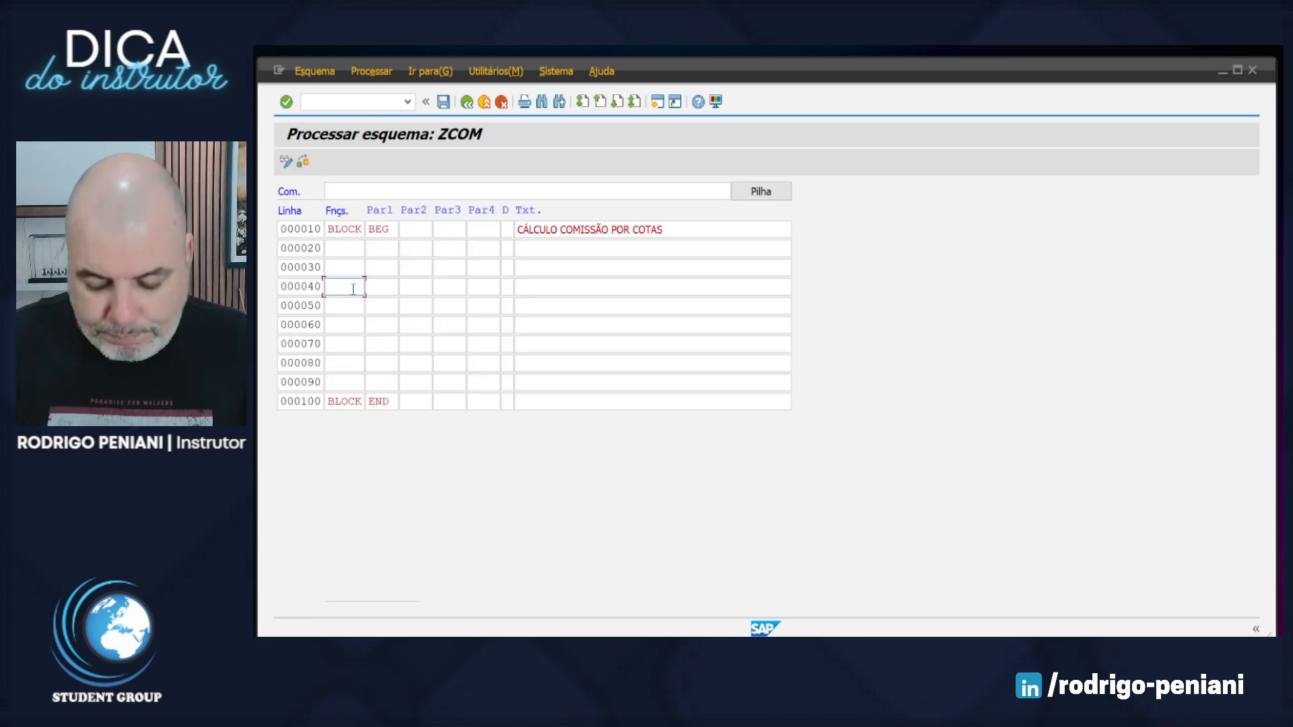
type("pit")
key("BackSpace")
key("BackSpace")
key("BackSpace")
type("PIT")
key("Tab")
type("ZCOM")
key("Tab")
key("Tab")
type("NOBA")
key("BackSpace")
key("BackSpace")
type("AB")
key("Return")
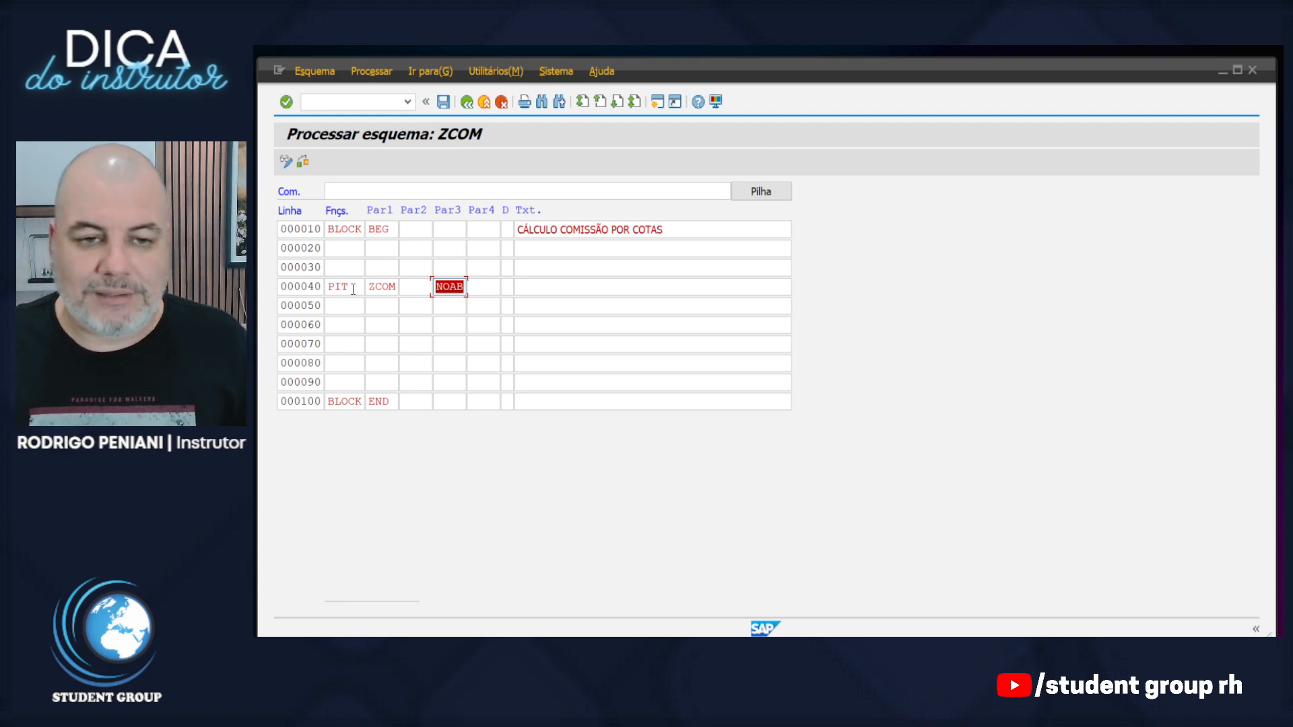
- Copy the description CÁLCULO COMISSÃO POR COTAS from the BLOCK BEG line to the PIT line and save the schema in the proposed customizing request
left_click_drag(687, 230, 415, 223)
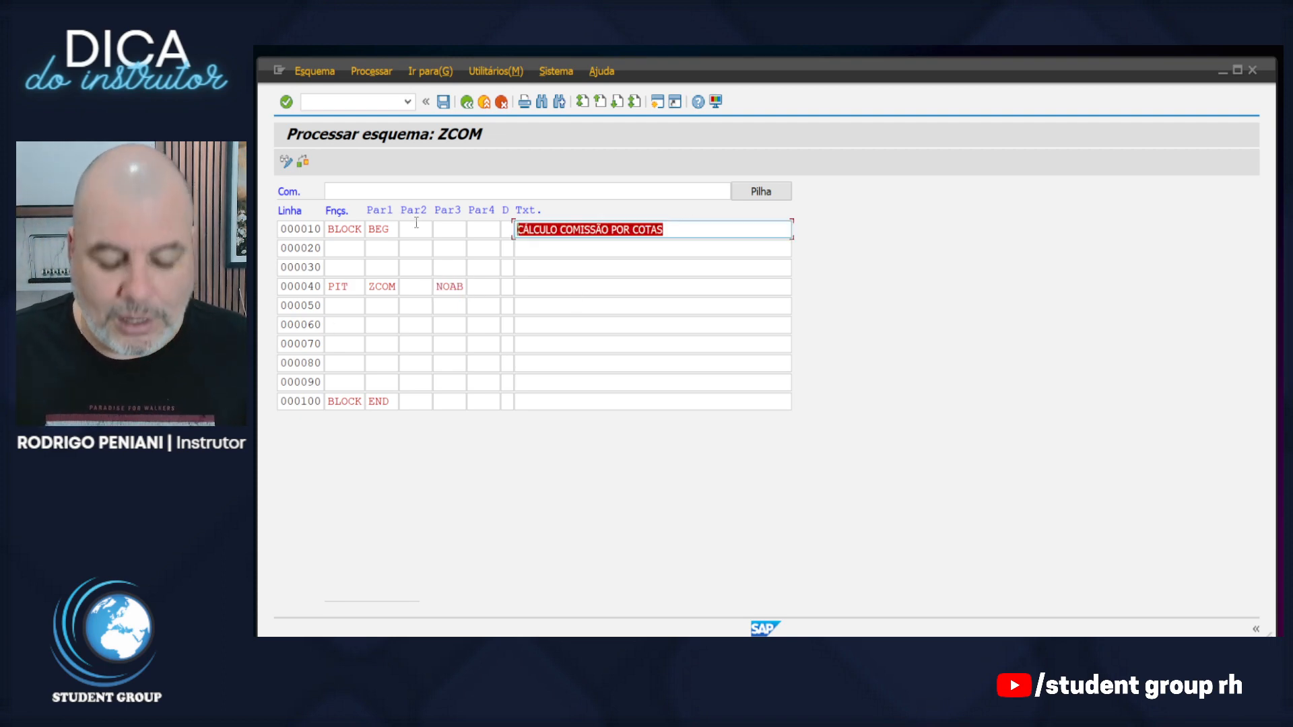
key("ctrl+c")
left_click(529, 287)
key("ctrl+v")
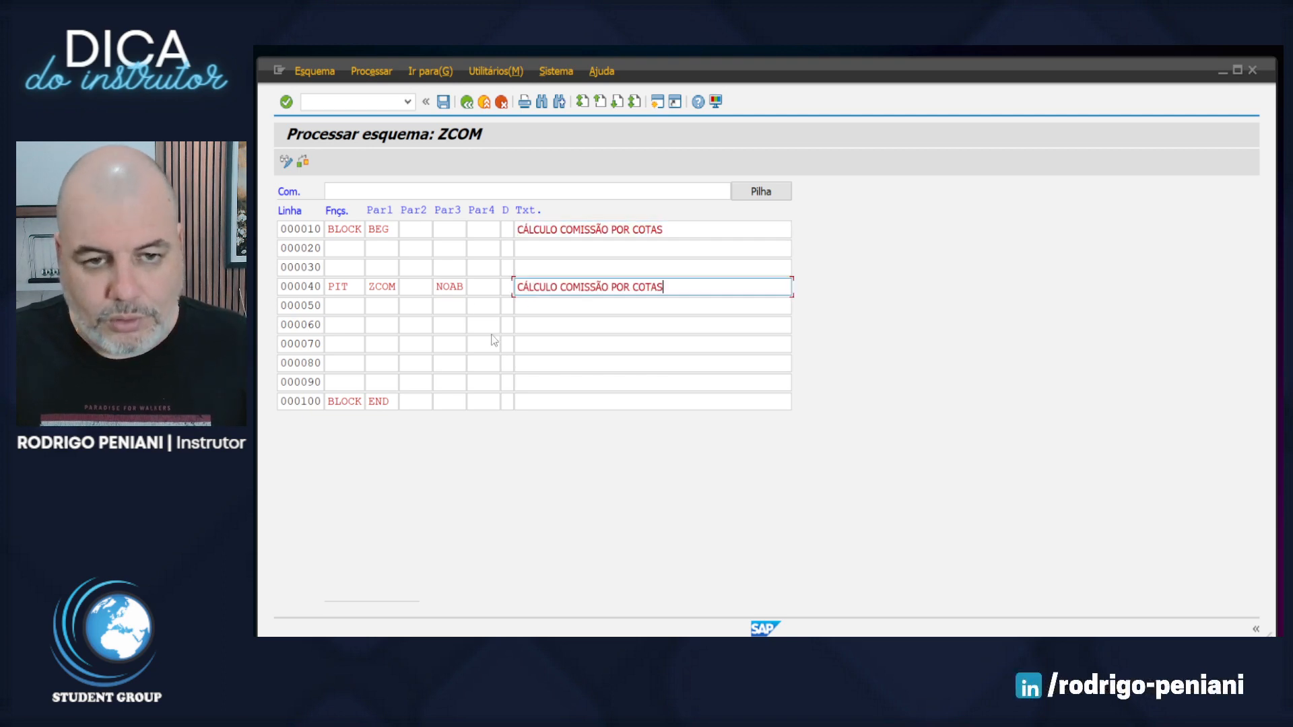
left_click(443, 102)
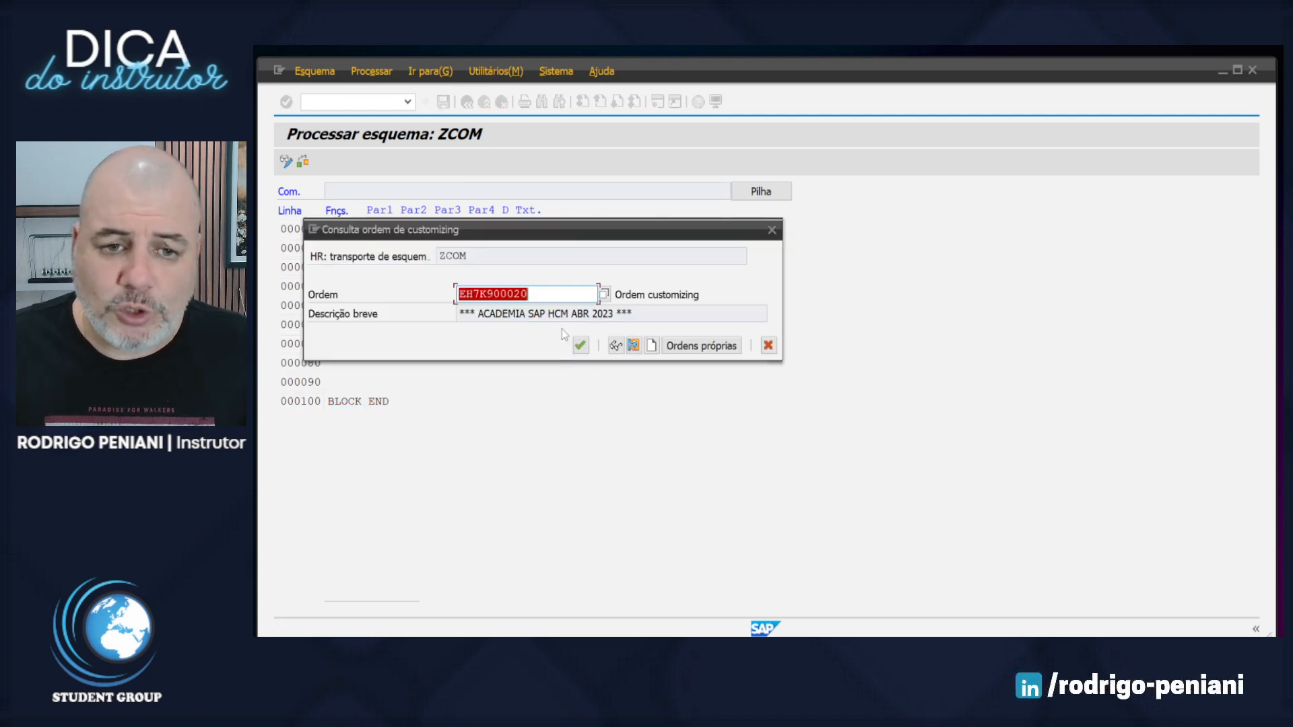
left_click(581, 347)
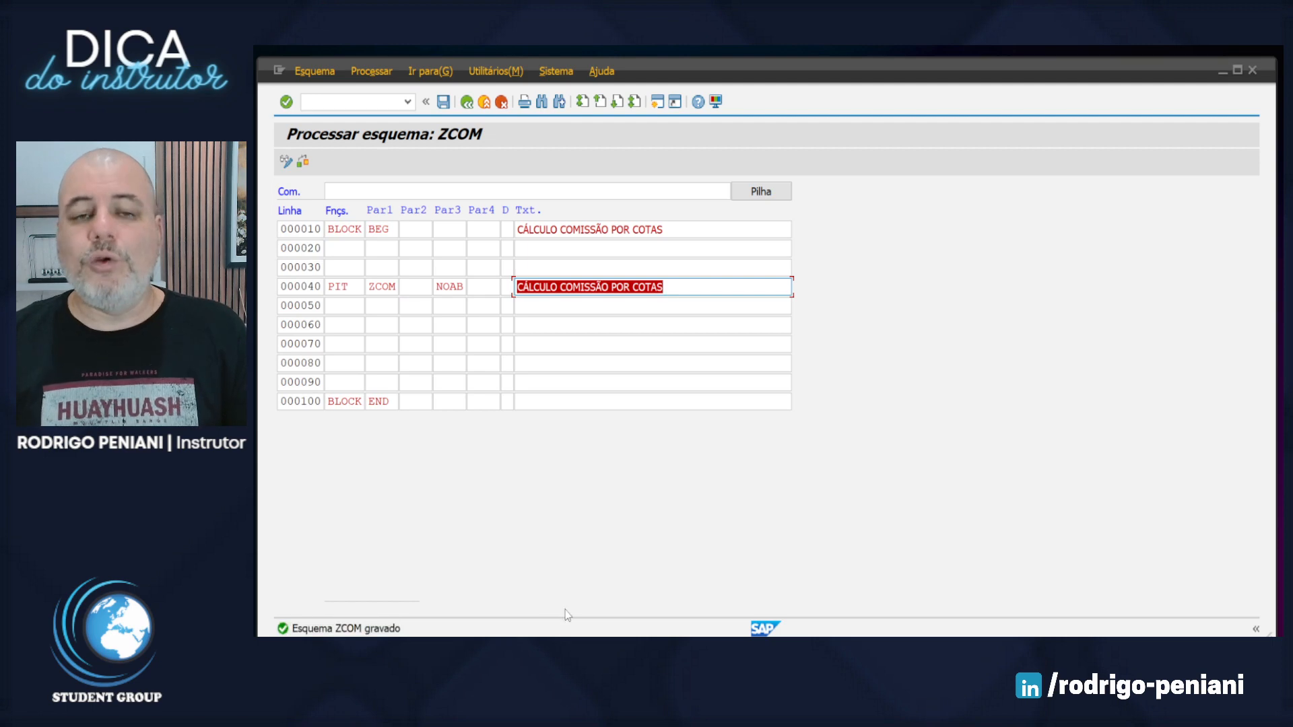
- Delete blank line 000020 from schema ZCOM, and the block of blank lines 000050 to 000080 before BLOCK END
left_click(316, 248)
type("D")
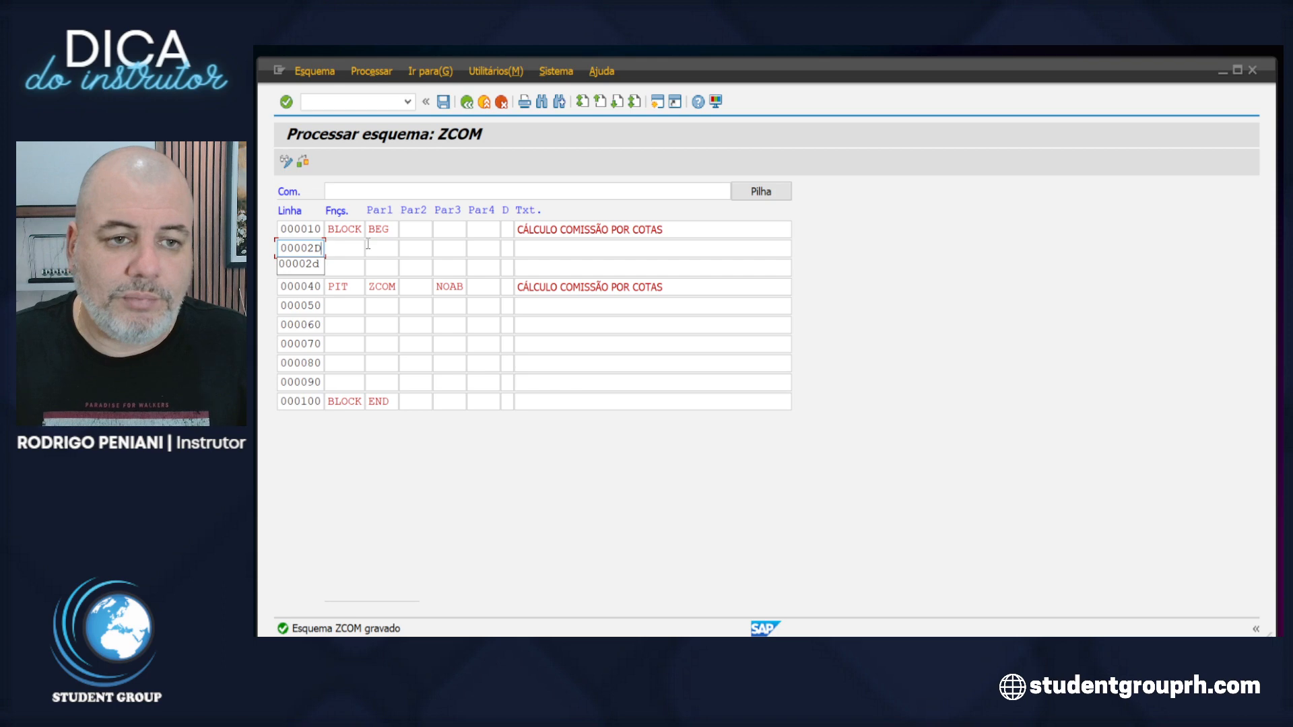
key("Return")
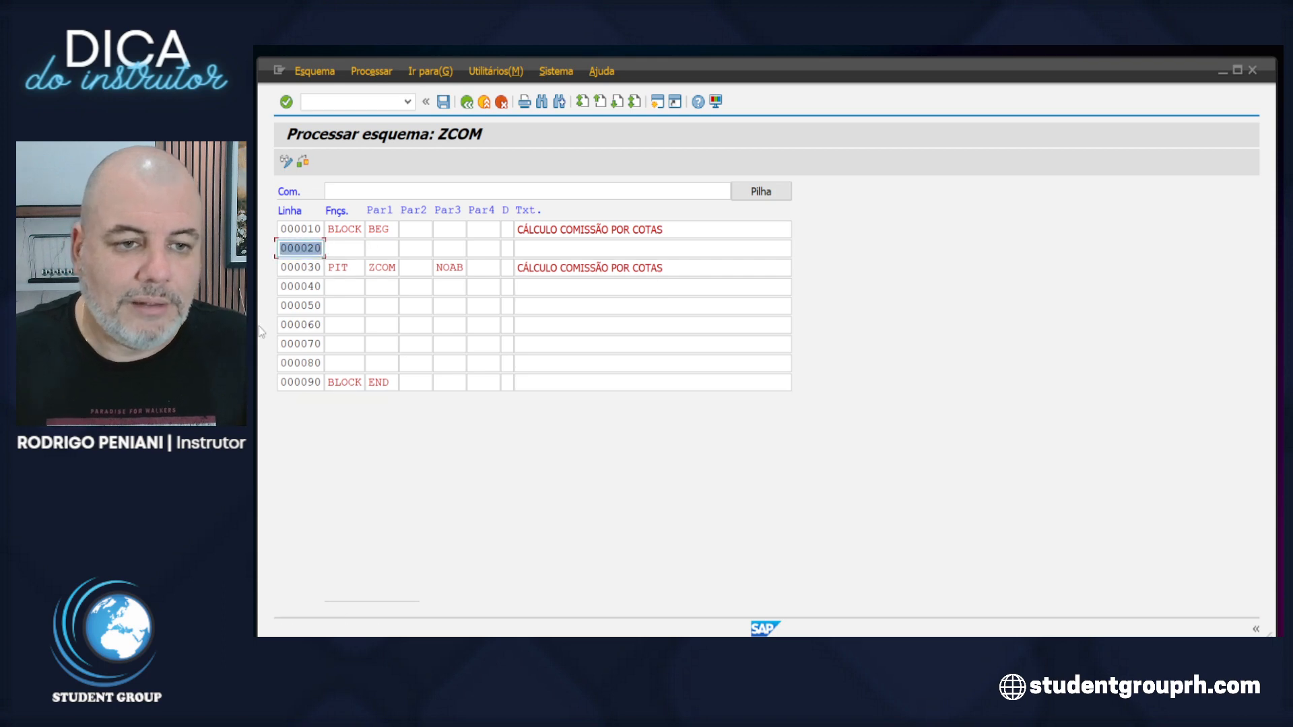
left_click(310, 307)
type("DD")
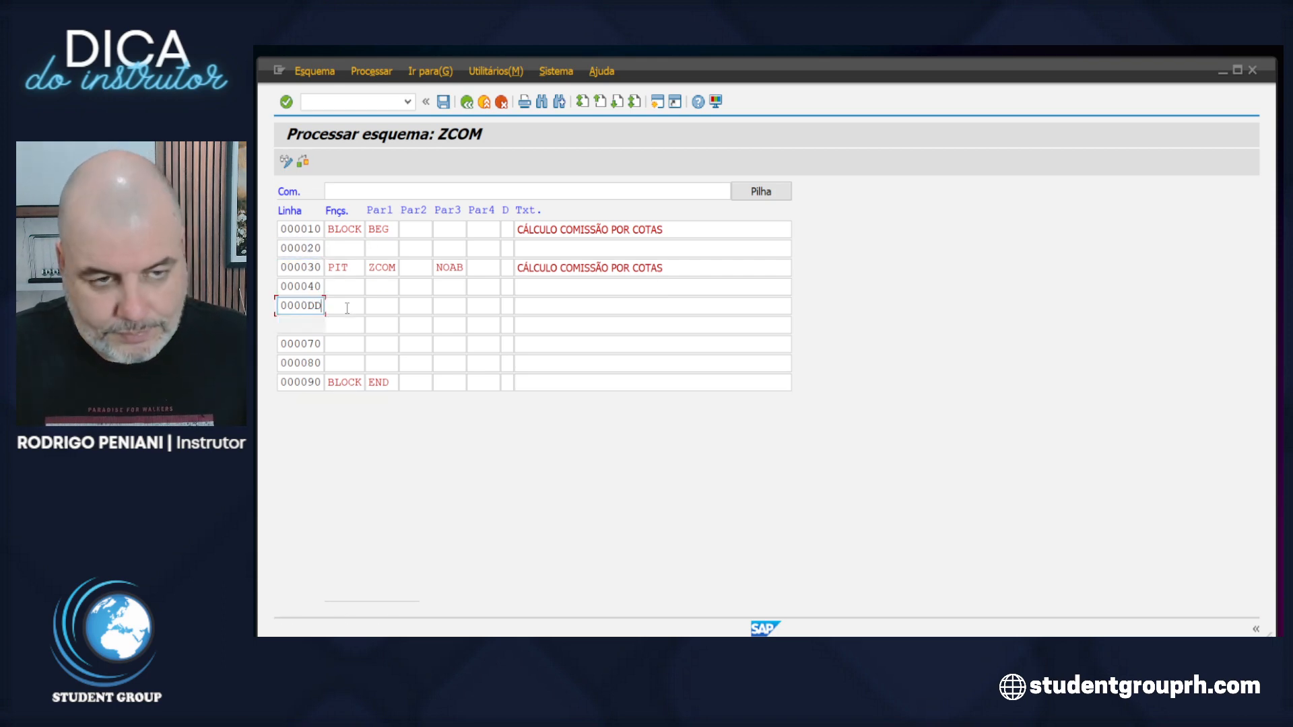
left_click_drag(308, 363, 345, 361)
type("DD")
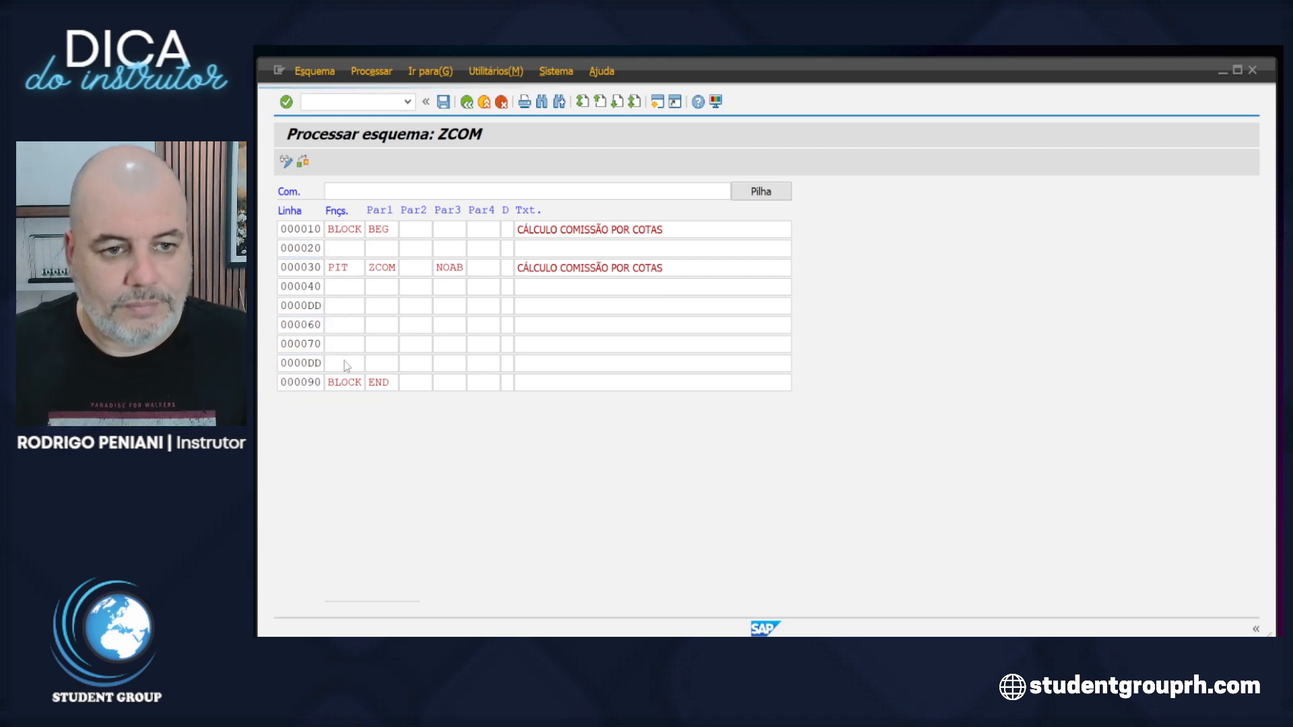
key("Return")
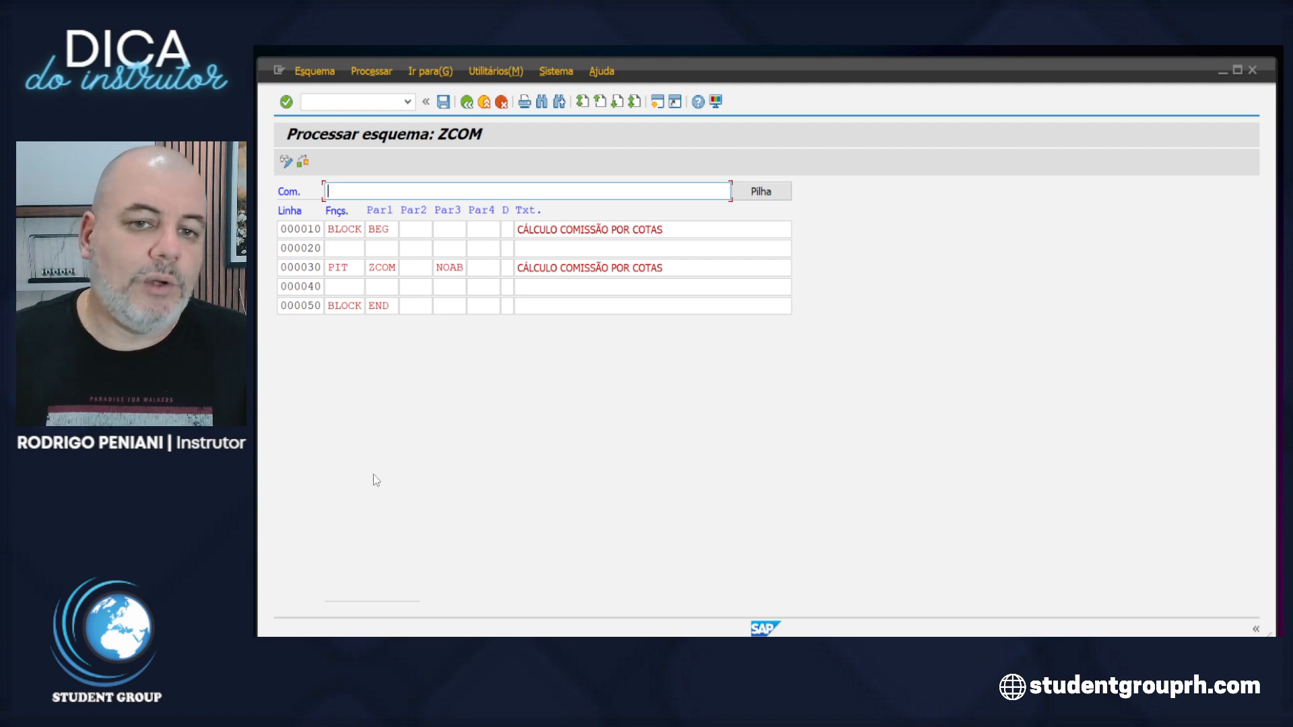
- Save the cleaned-up schema ZCOM in the proposed customizing request and return to the SAP Easy Access start screen
left_click(447, 104)
left_click(579, 346)
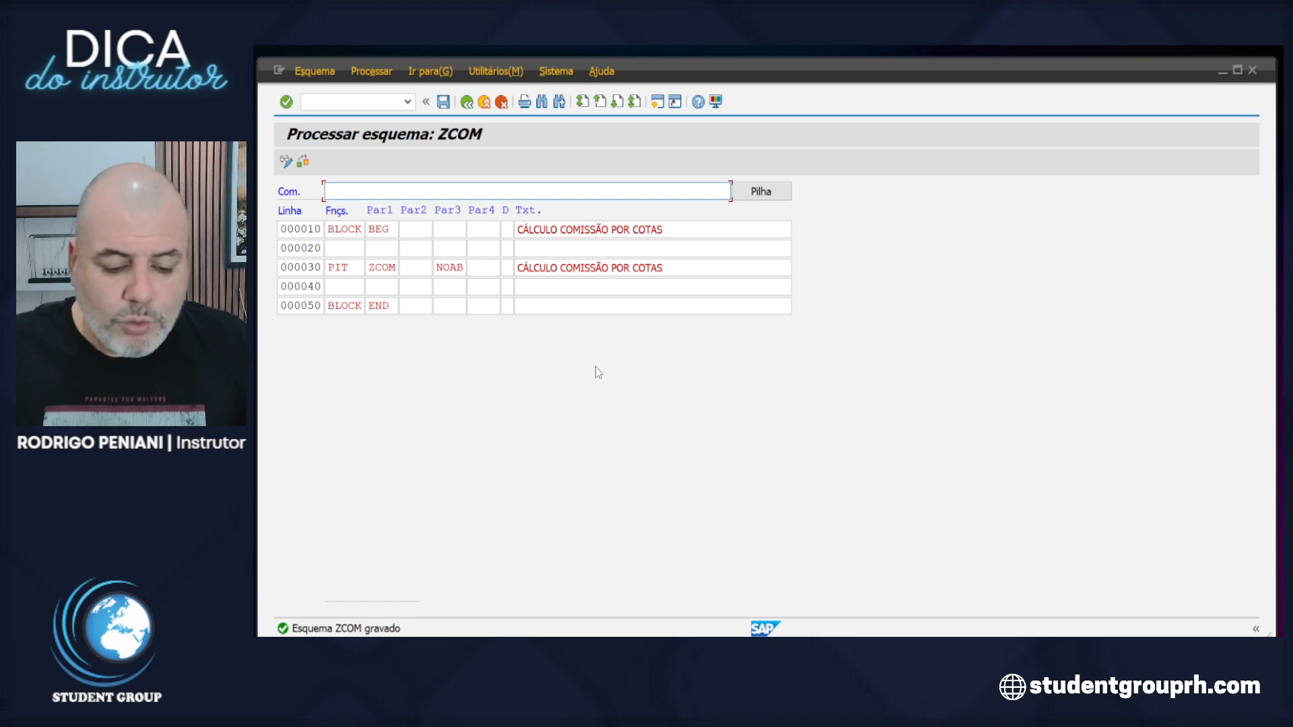
key("F3")
key("F3")
key("F3")
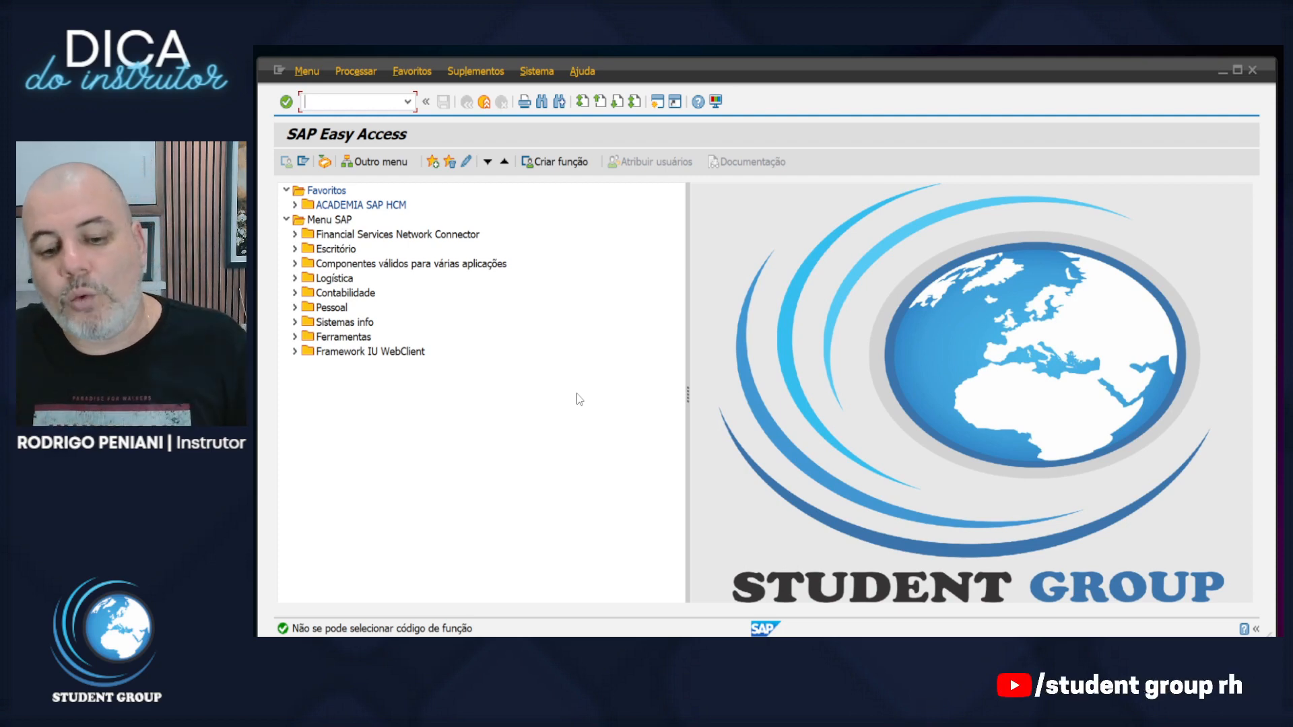
- Open the source text of payroll schema ZR00 for editing in transaction PE01
type("pe01")
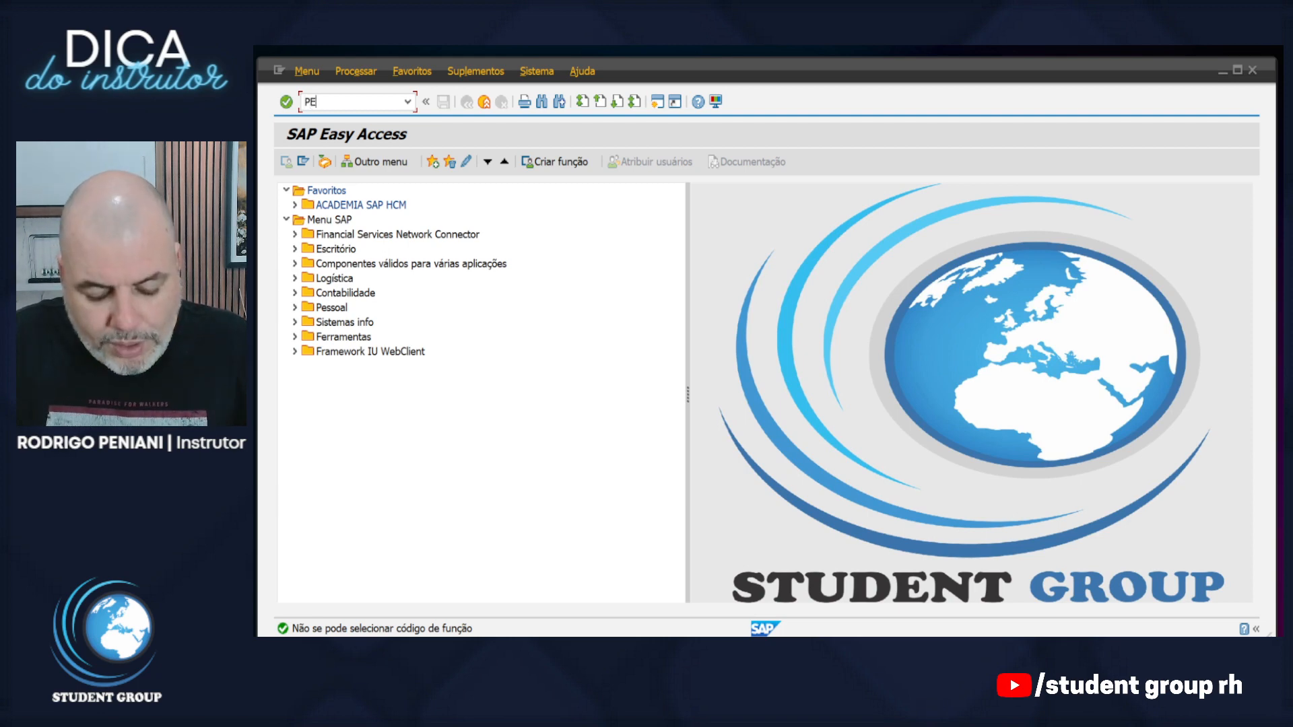
key("Return")
type("BR00")
key("Return")
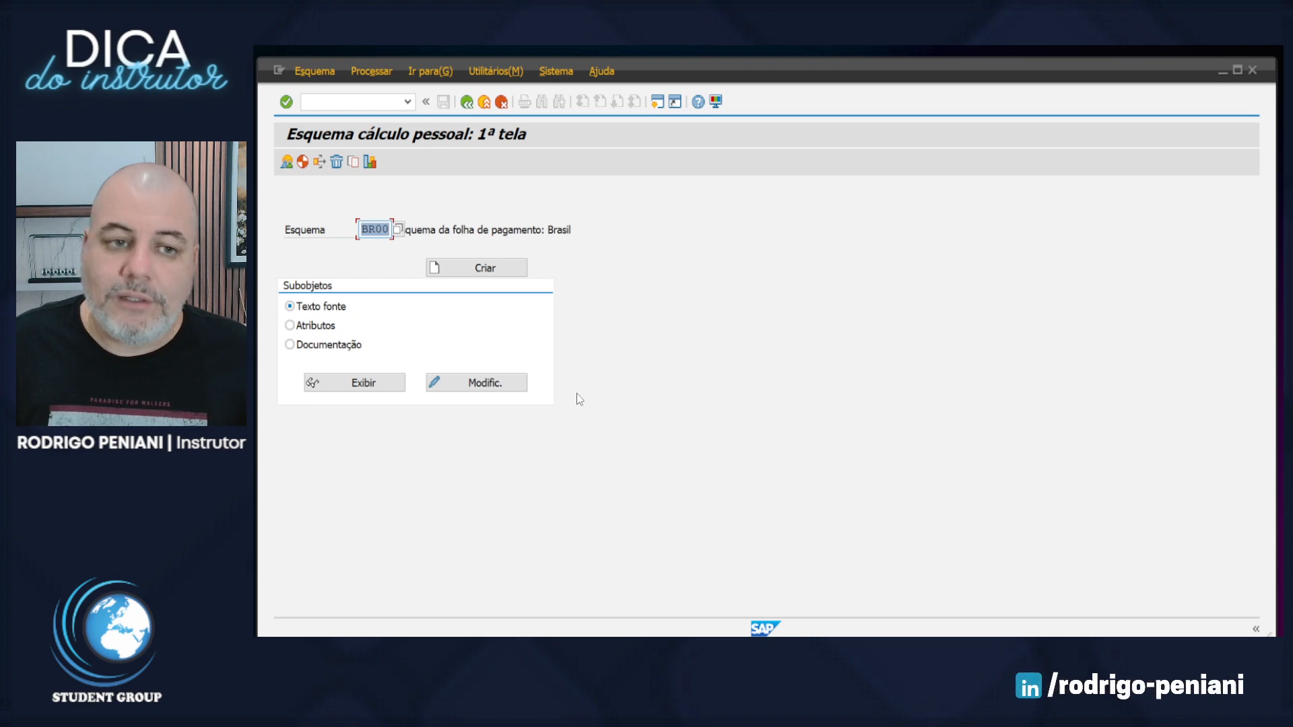
type("ZR00")
key("Return")
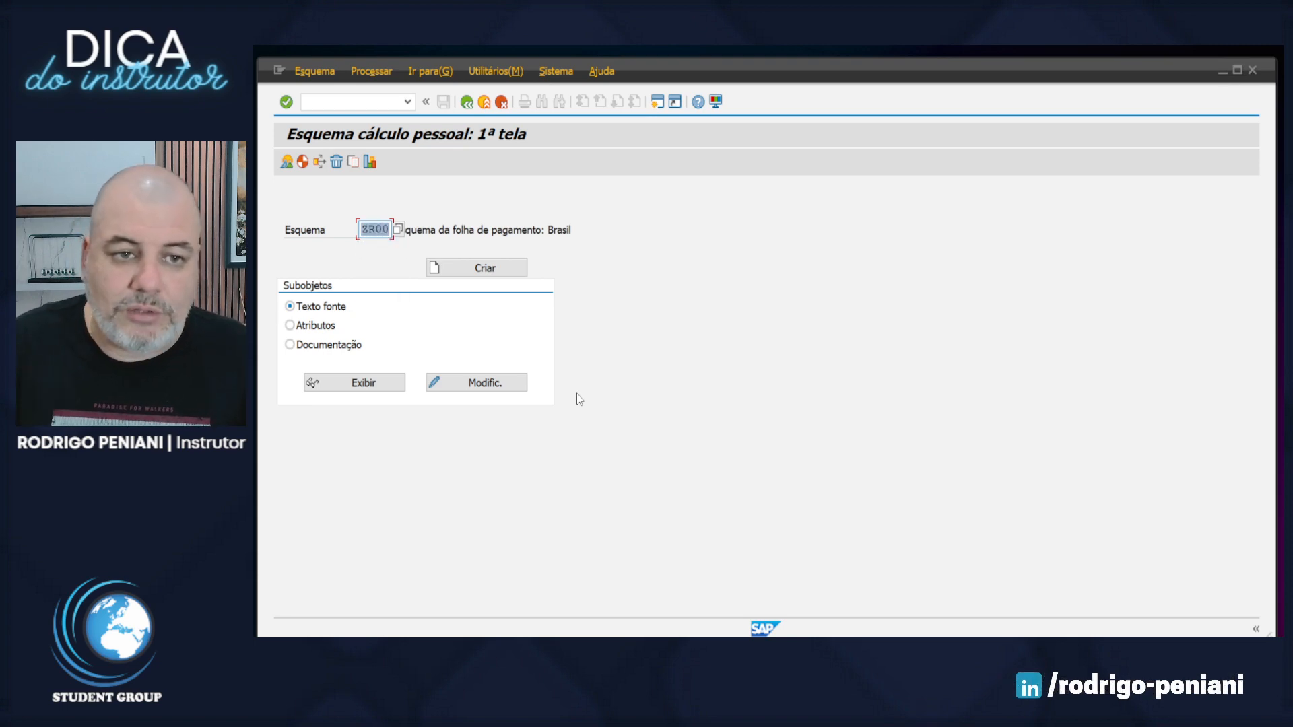
left_click(497, 382)
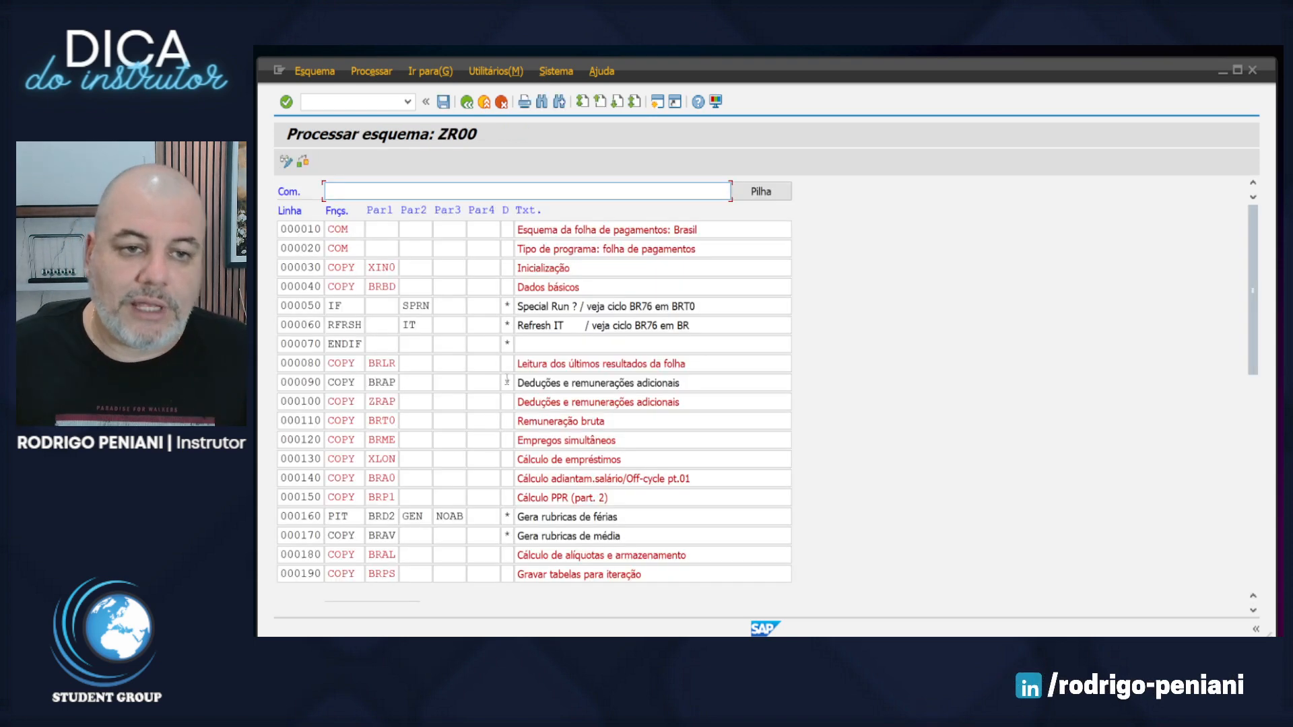
- Open subschema ZRAP from its COPY line in ZR00 and locate the P0014 and P0015 reading lines
left_click_drag(541, 402, 676, 402)
left_click(378, 402)
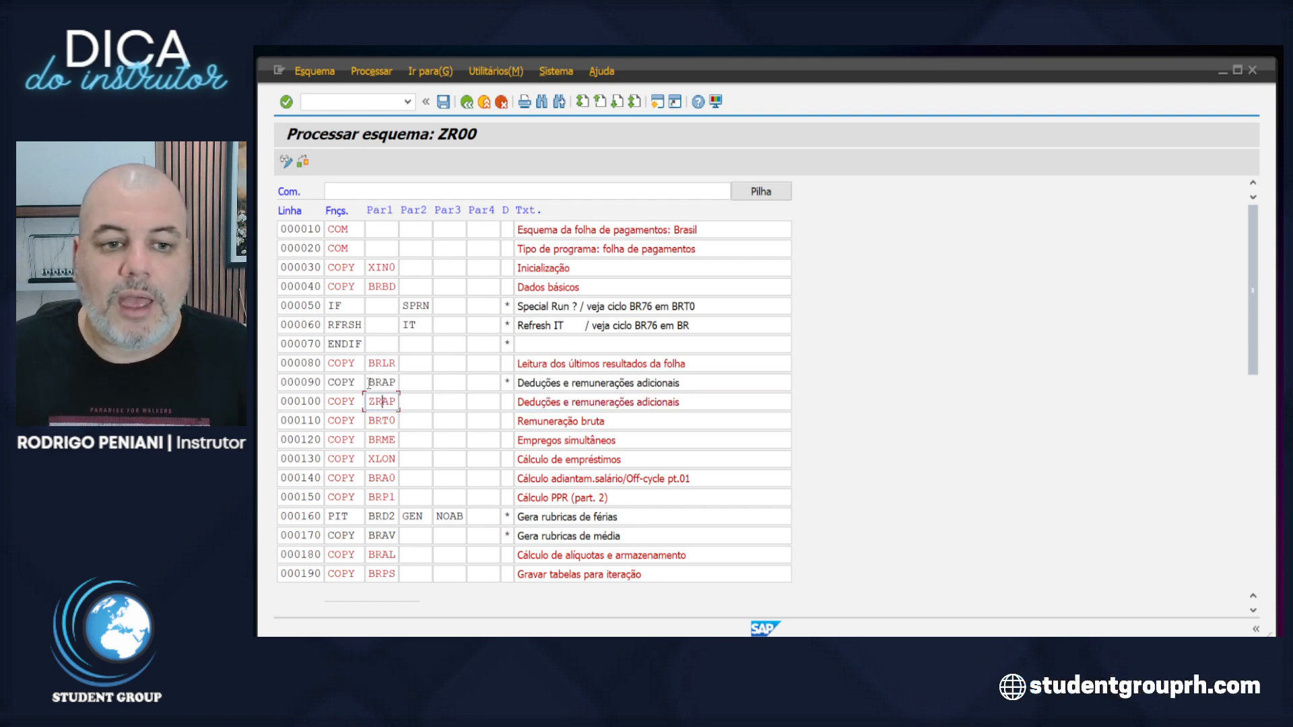
left_click_drag(371, 382, 415, 381)
double_click(378, 402)
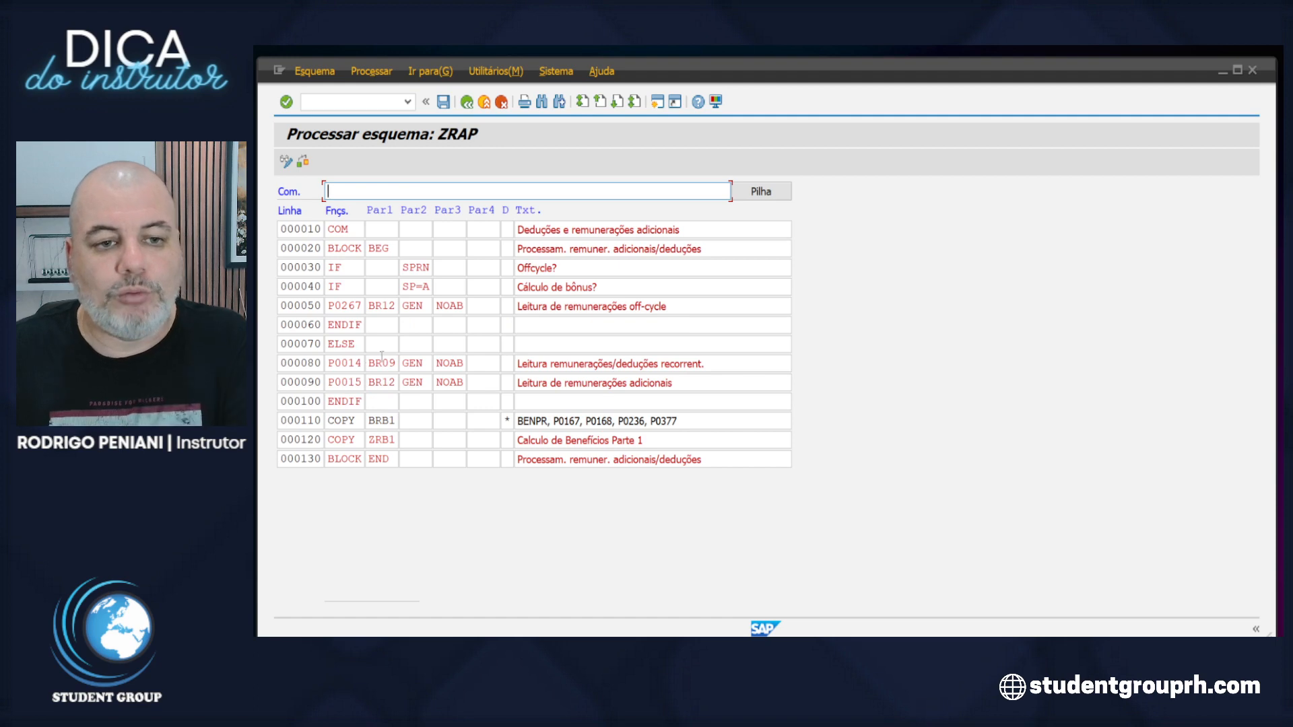
left_click_drag(332, 364, 389, 388)
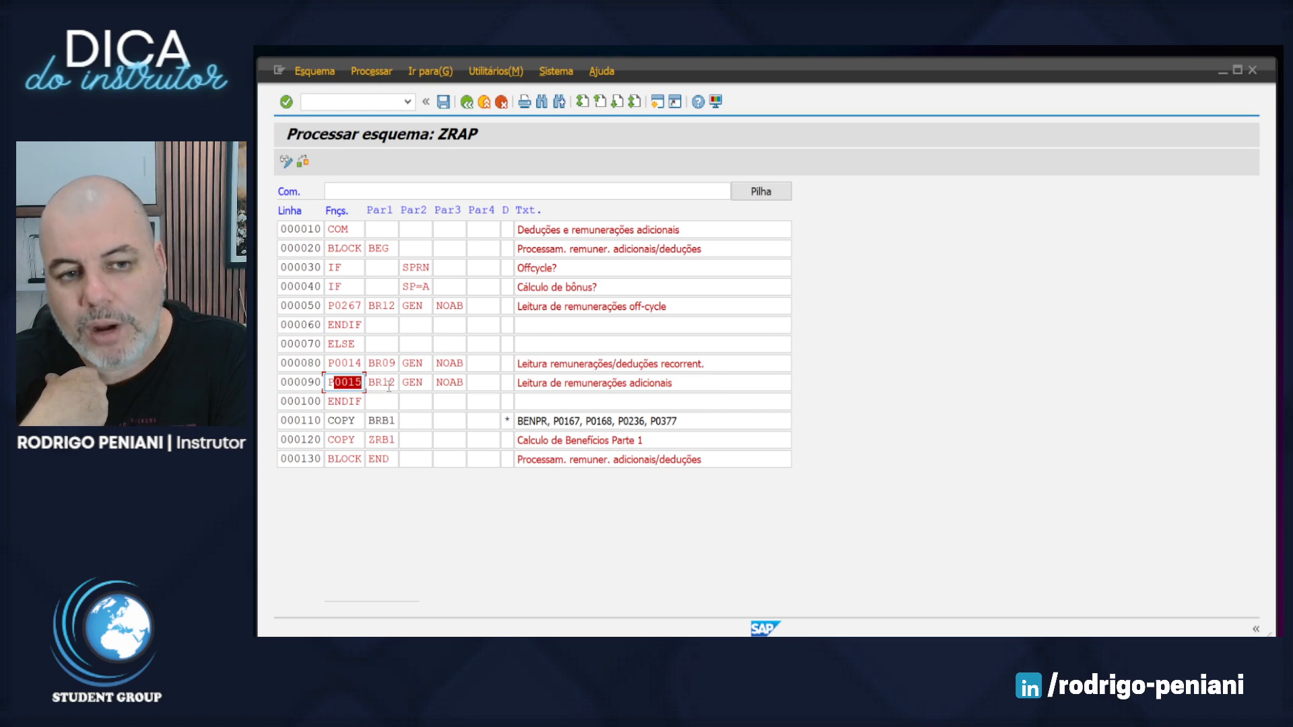
- Insert a blank line directly below the ENDIF on line 000100 of schema ZRAP
left_click(318, 402)
type("i")
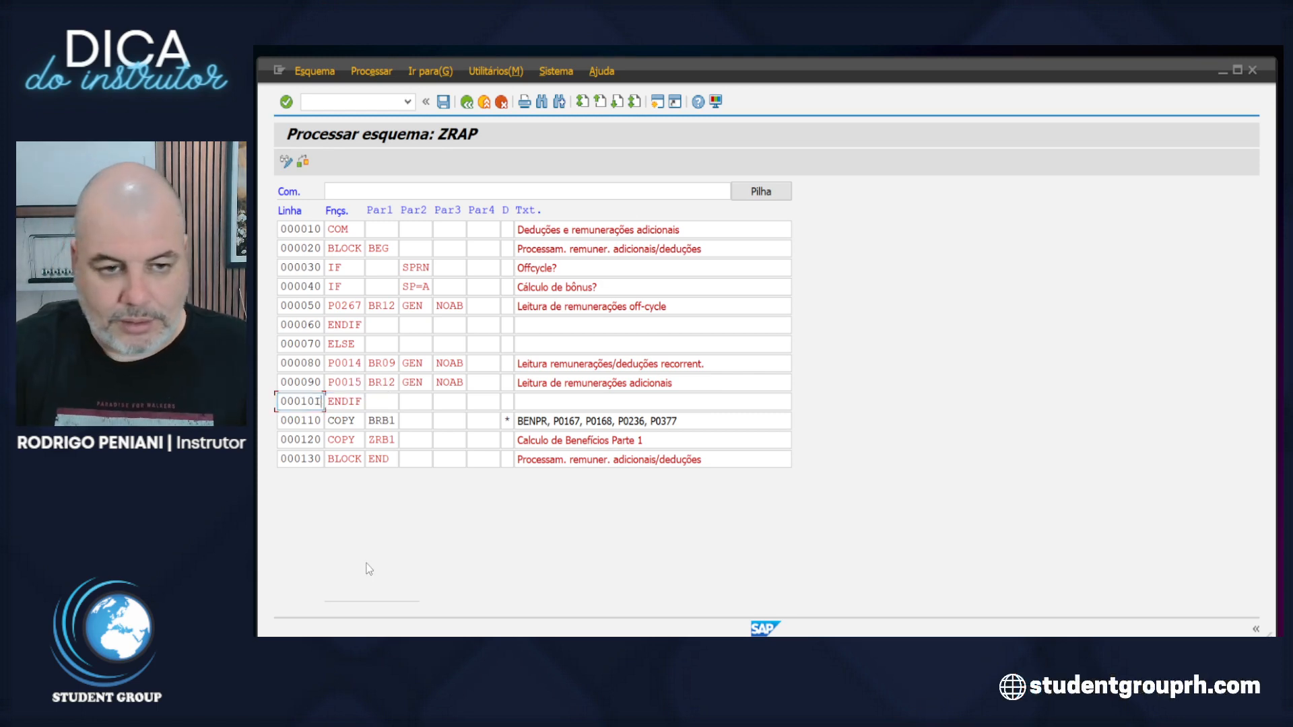
key("Return")
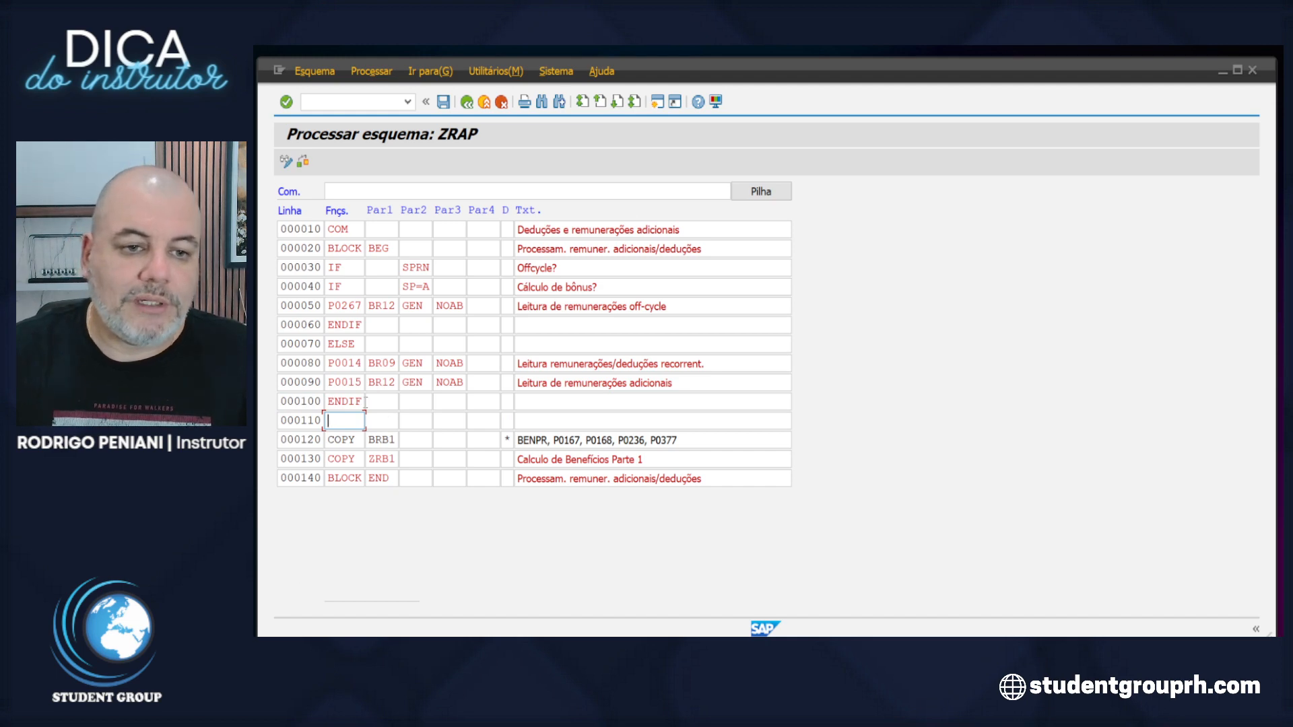
double_click(327, 401)
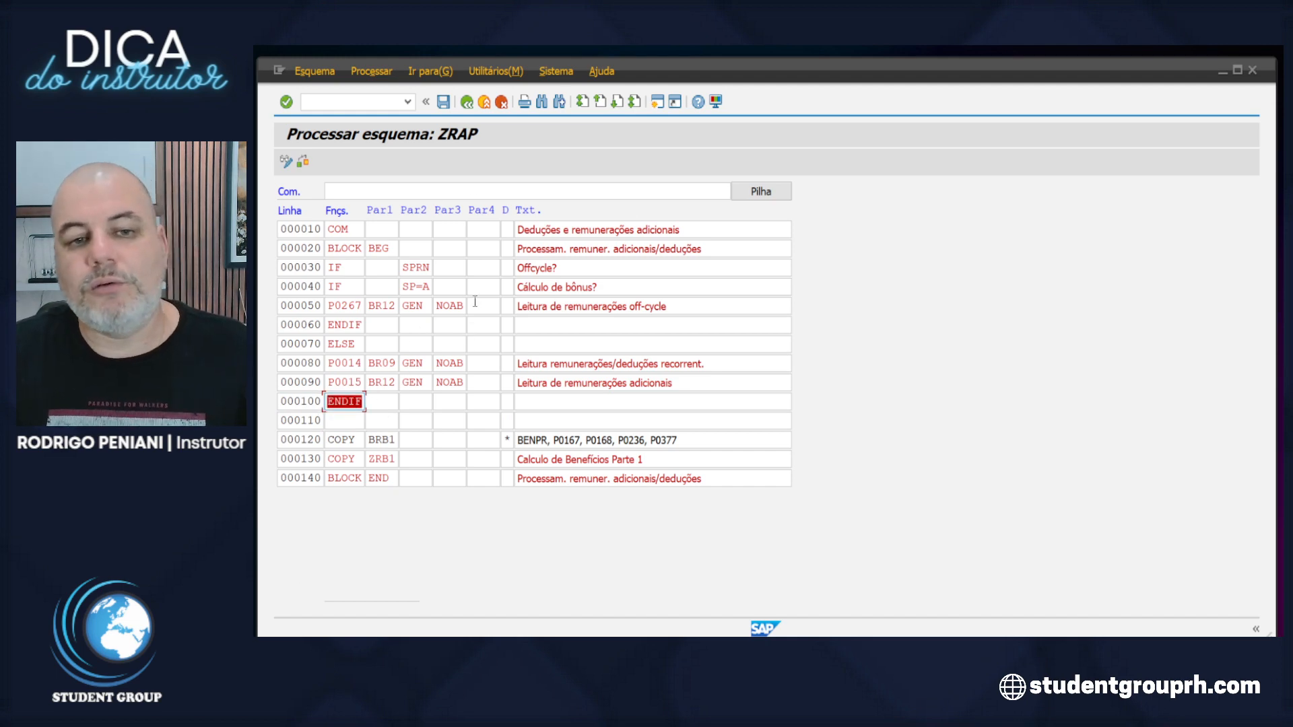
key("Down")
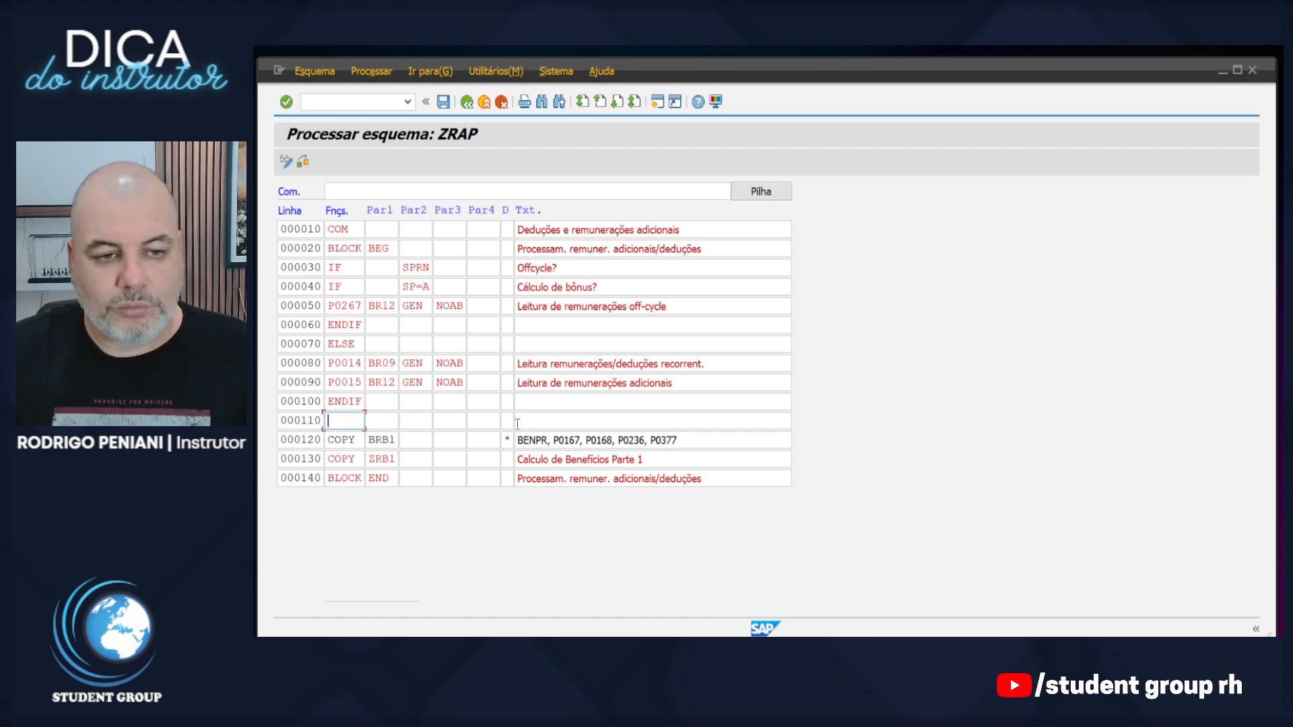
- Enter function COPY with ZCOM as parameter 1 on line 000110 of schema ZRAP
type("com")
key("BackSpace")
key("BackSpace")
key("BackSpace")
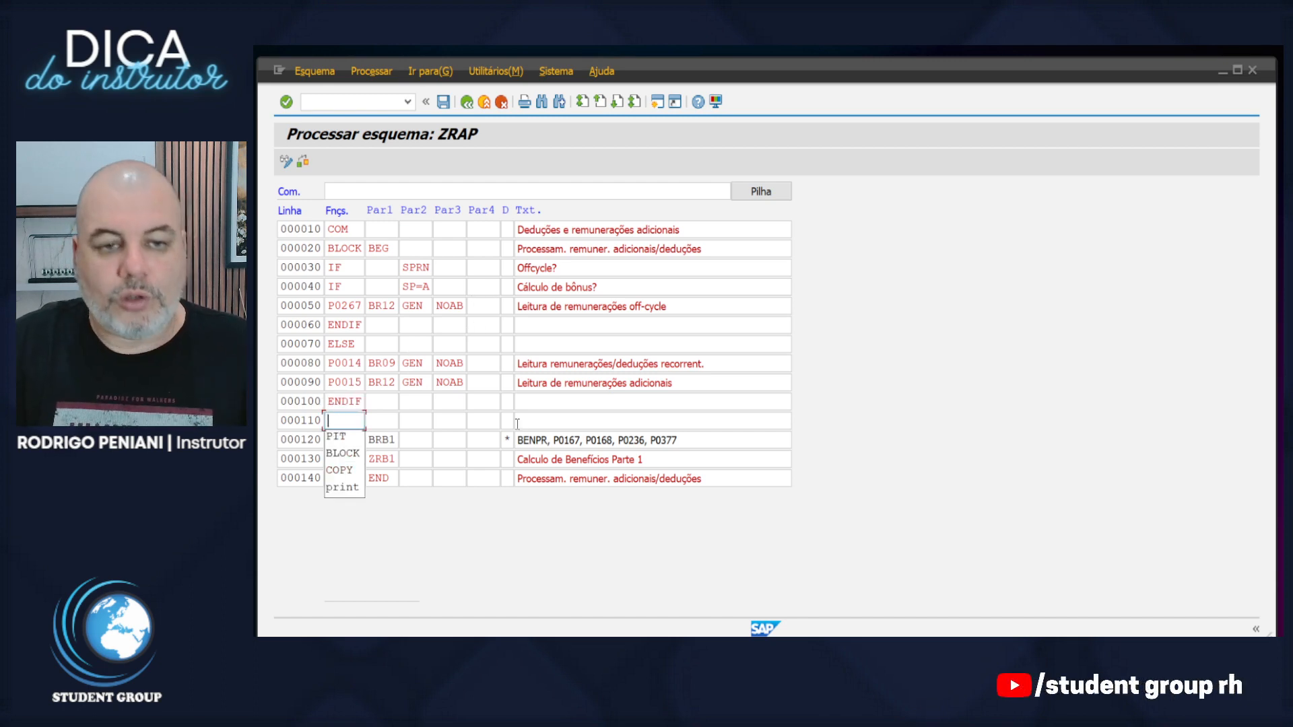
type("copy")
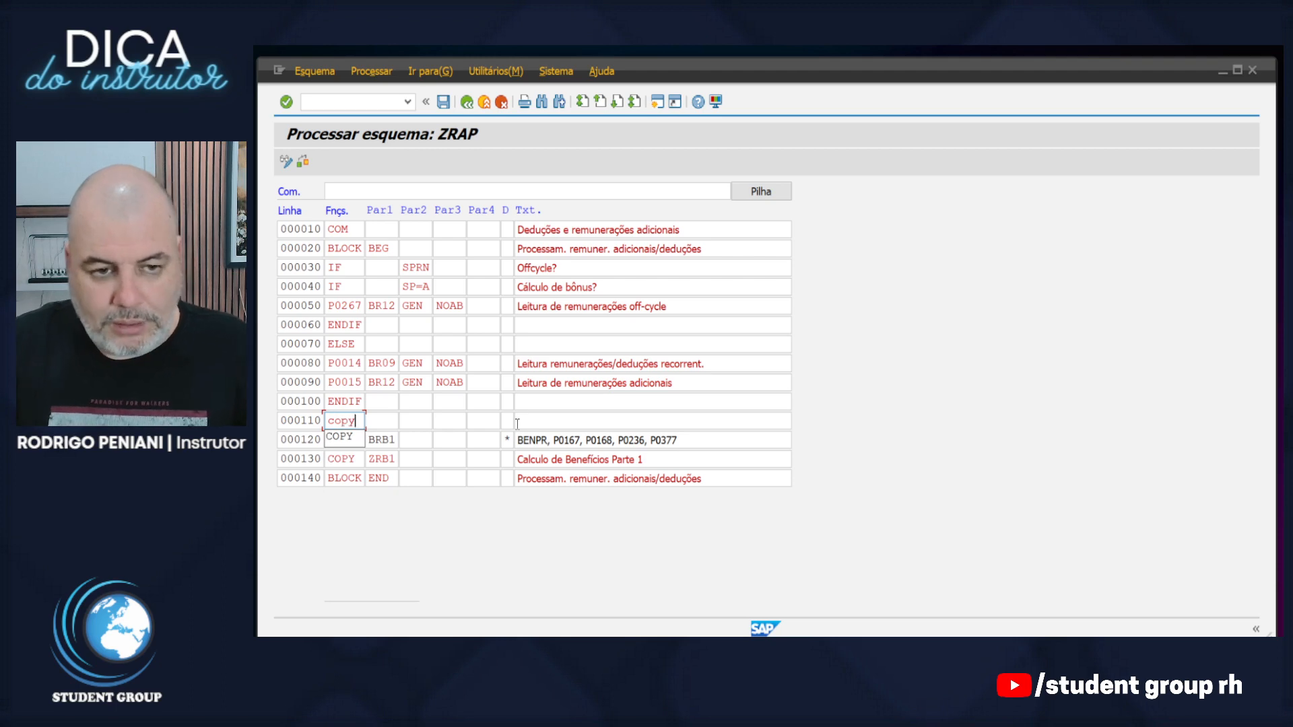
key("Tab")
key("shift+Tab")
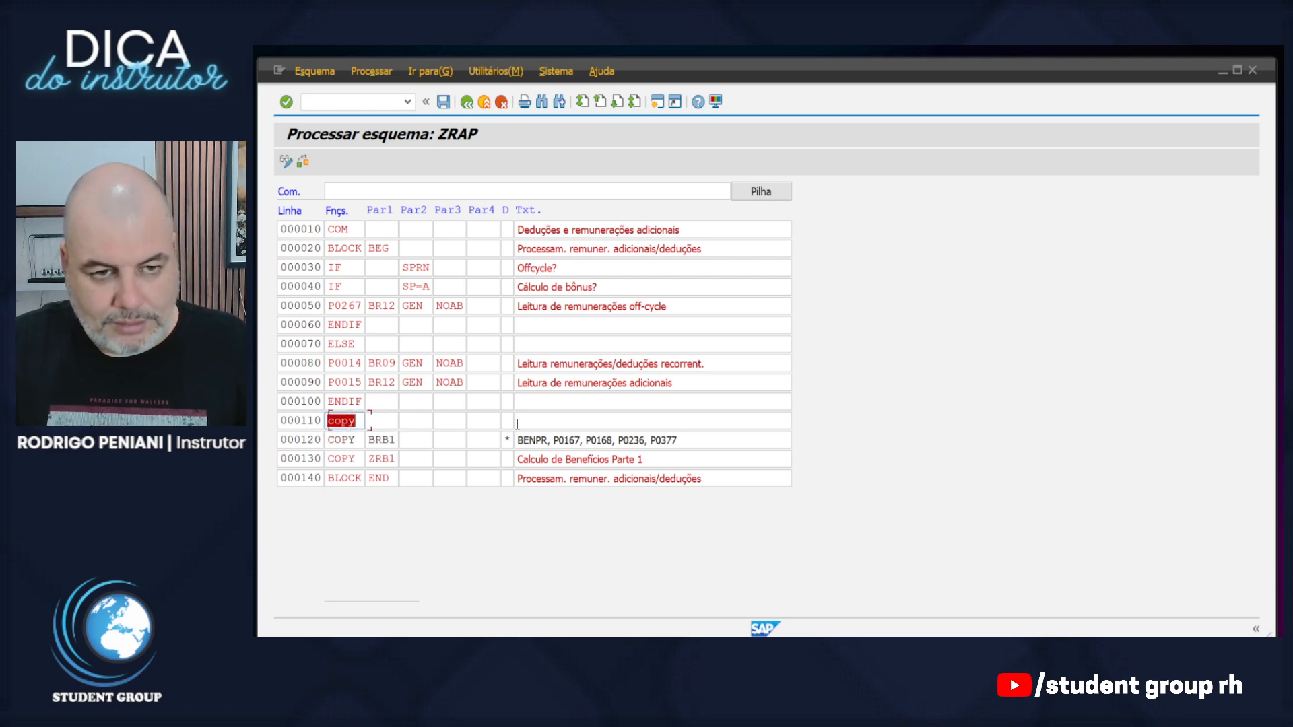
type("COPY")
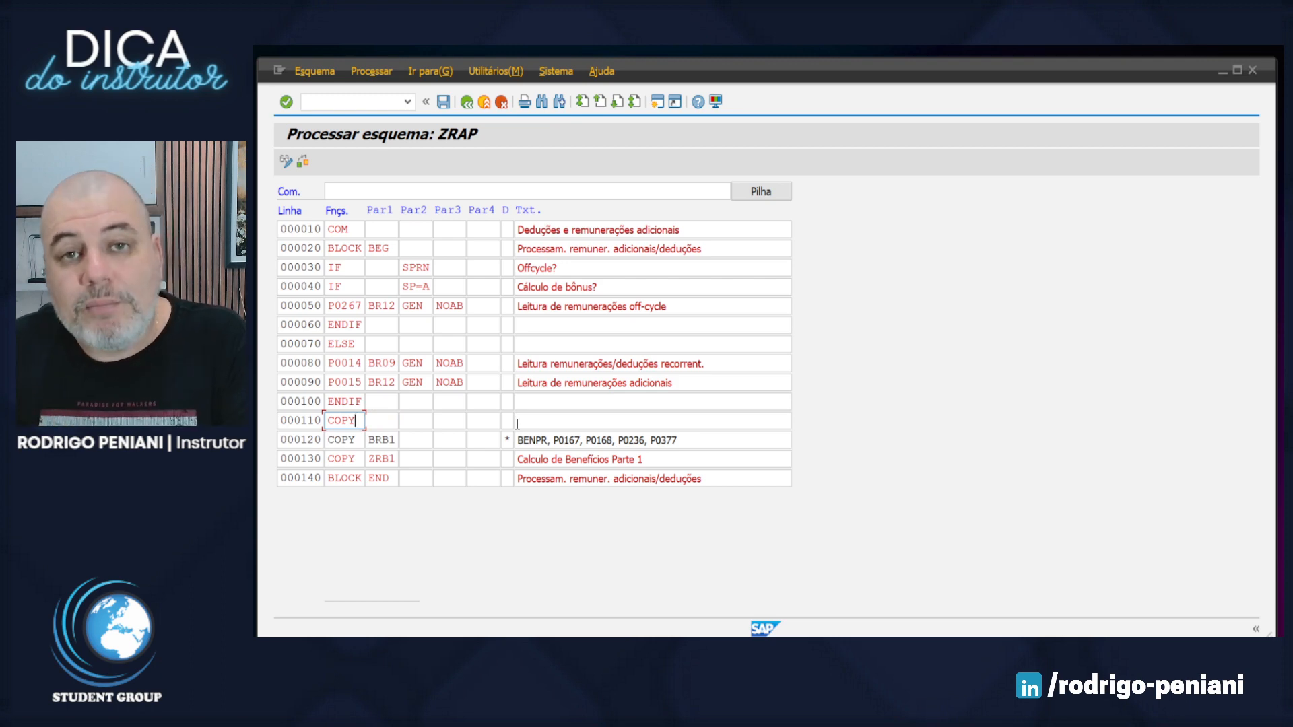
key("Tab")
type("ZCOM")
- Give the COPY ZCOM line the description CÁLCULO COMISSÃO POR COTAS
key("Tab")
key("Tab")
key("Tab")
key("Tab")
key("Tab")
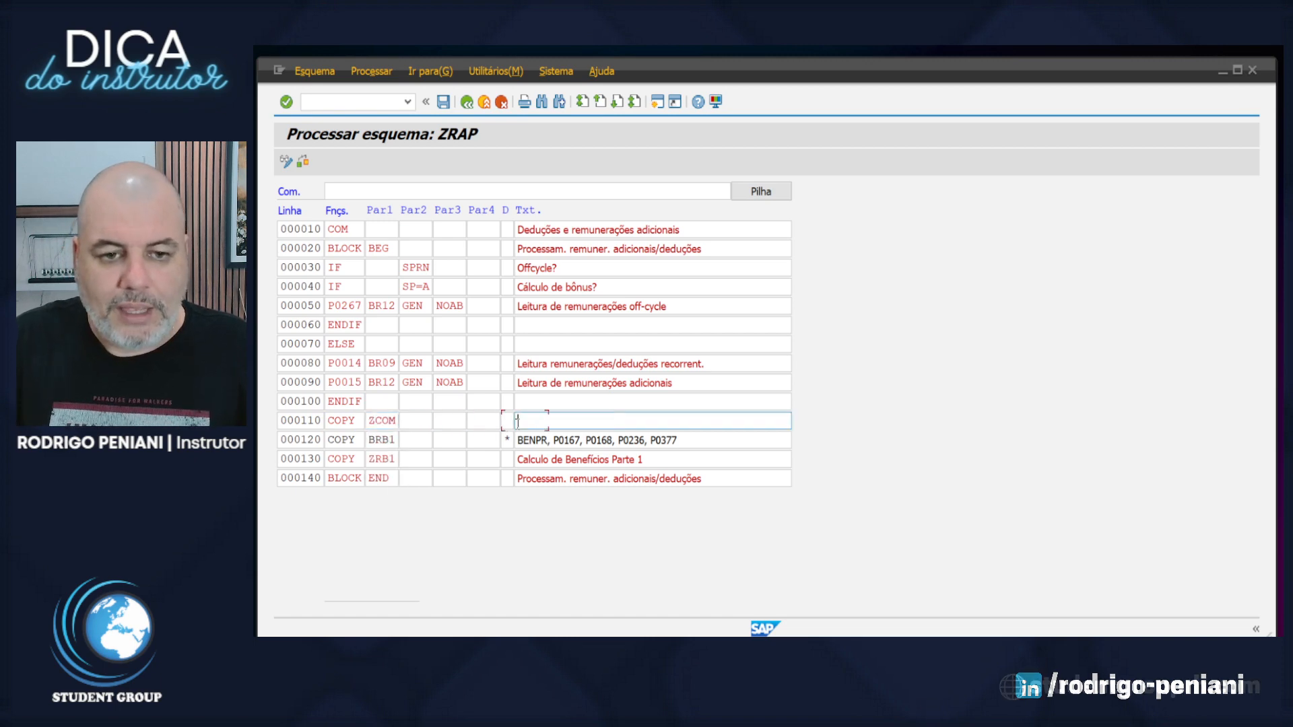
type("C")
key("Down")
key("Return")
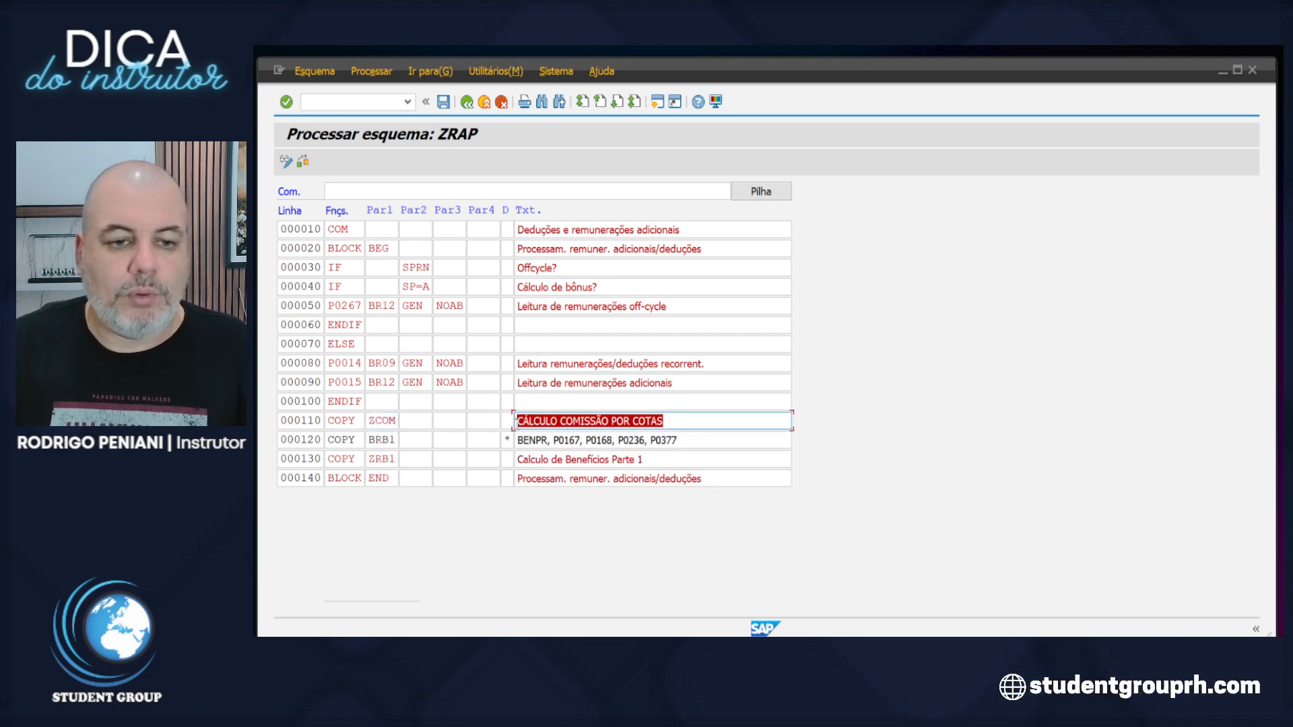
- Save schema ZRAP in the proposed customizing request and leave the schema editor for the SAP Easy Access start screen
left_click(443, 101)
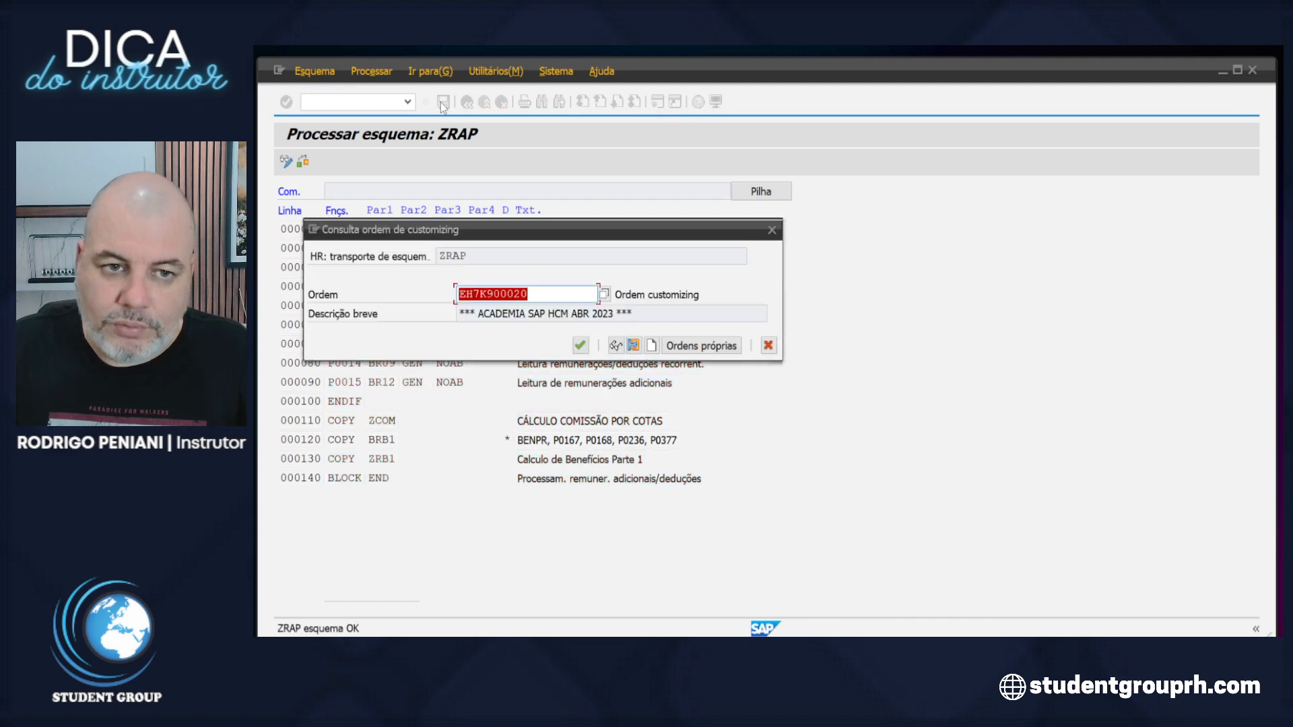
left_click(581, 346)
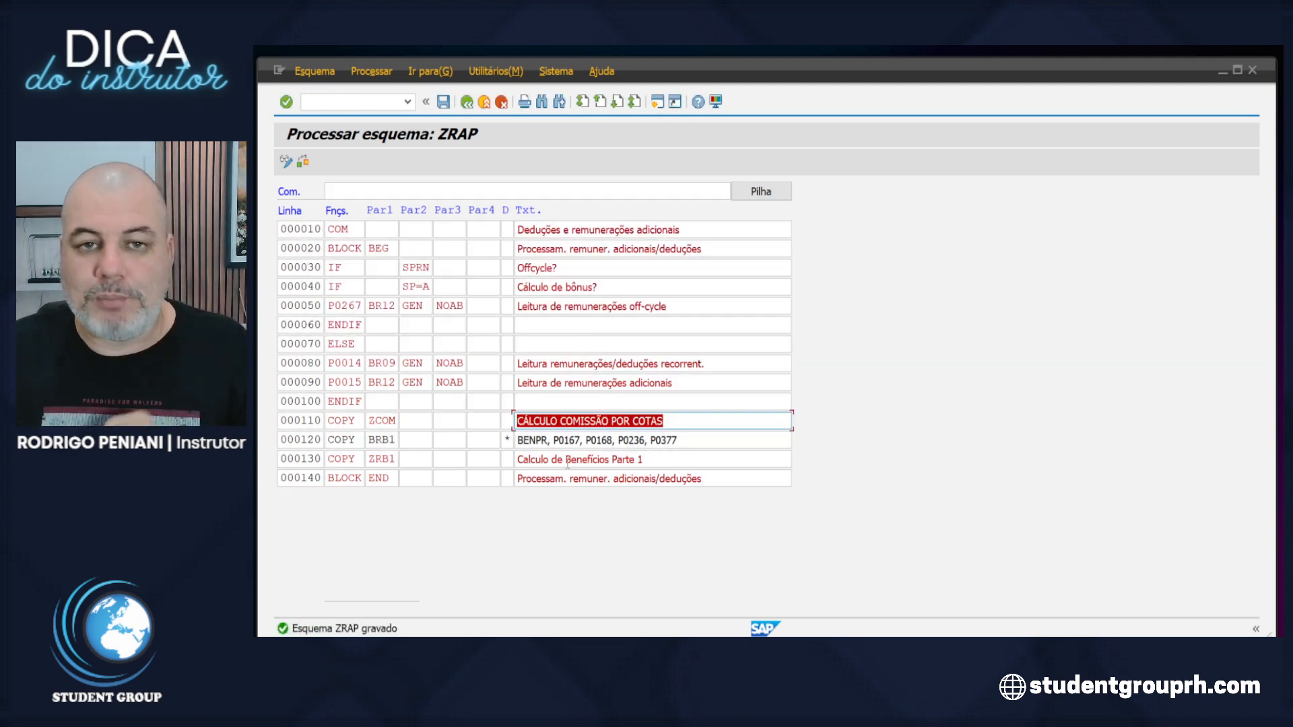
left_click(681, 425)
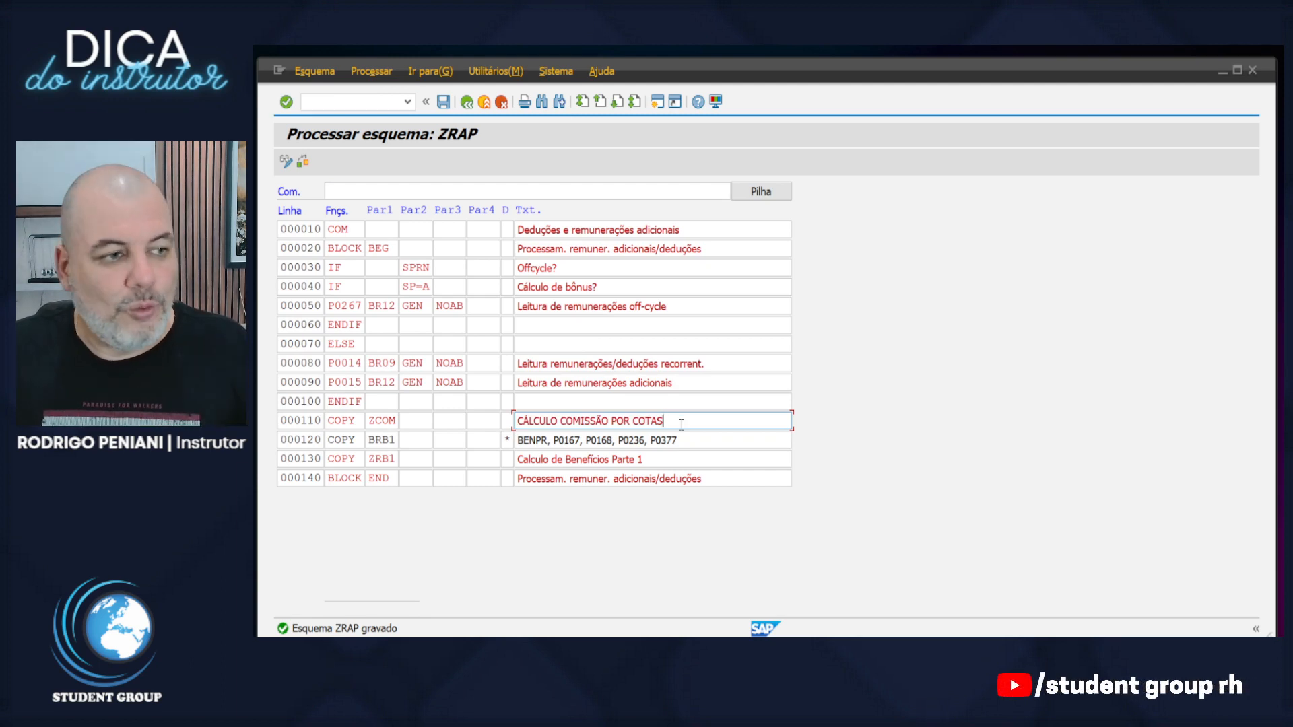
left_click_drag(687, 423, 369, 419)
left_click(445, 101)
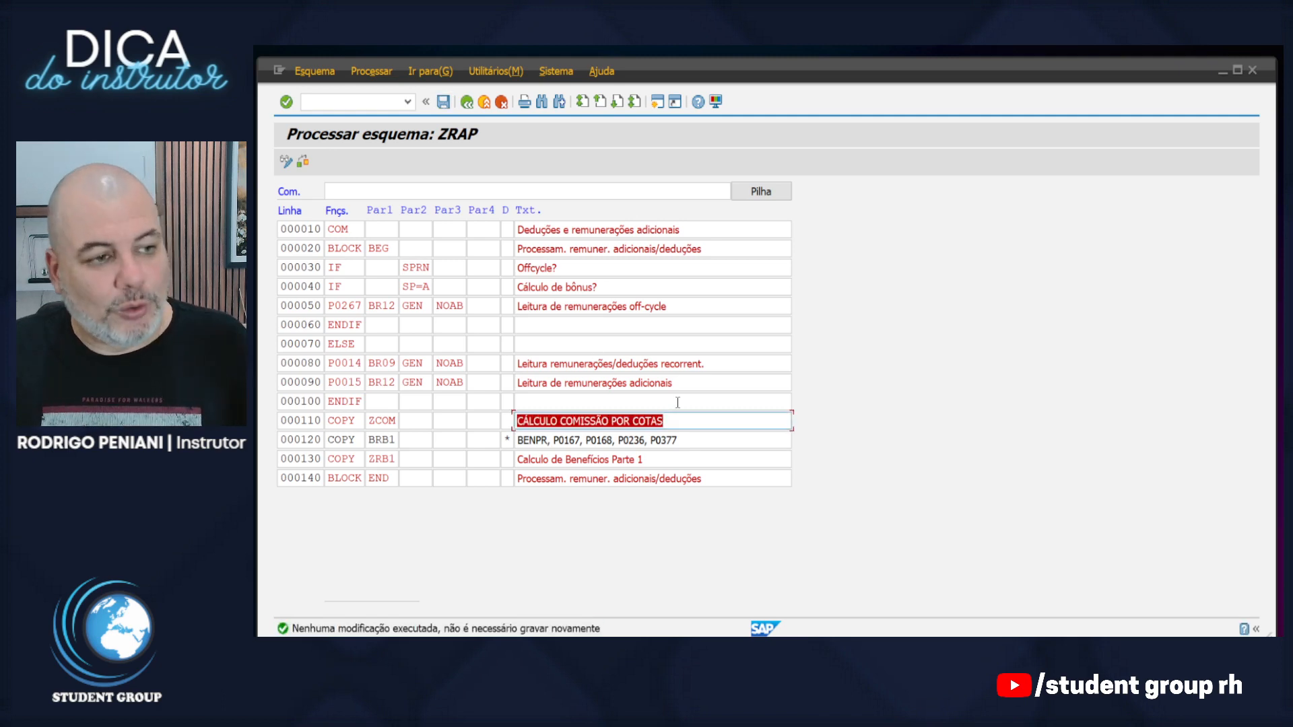
key("F3")
key("F3")
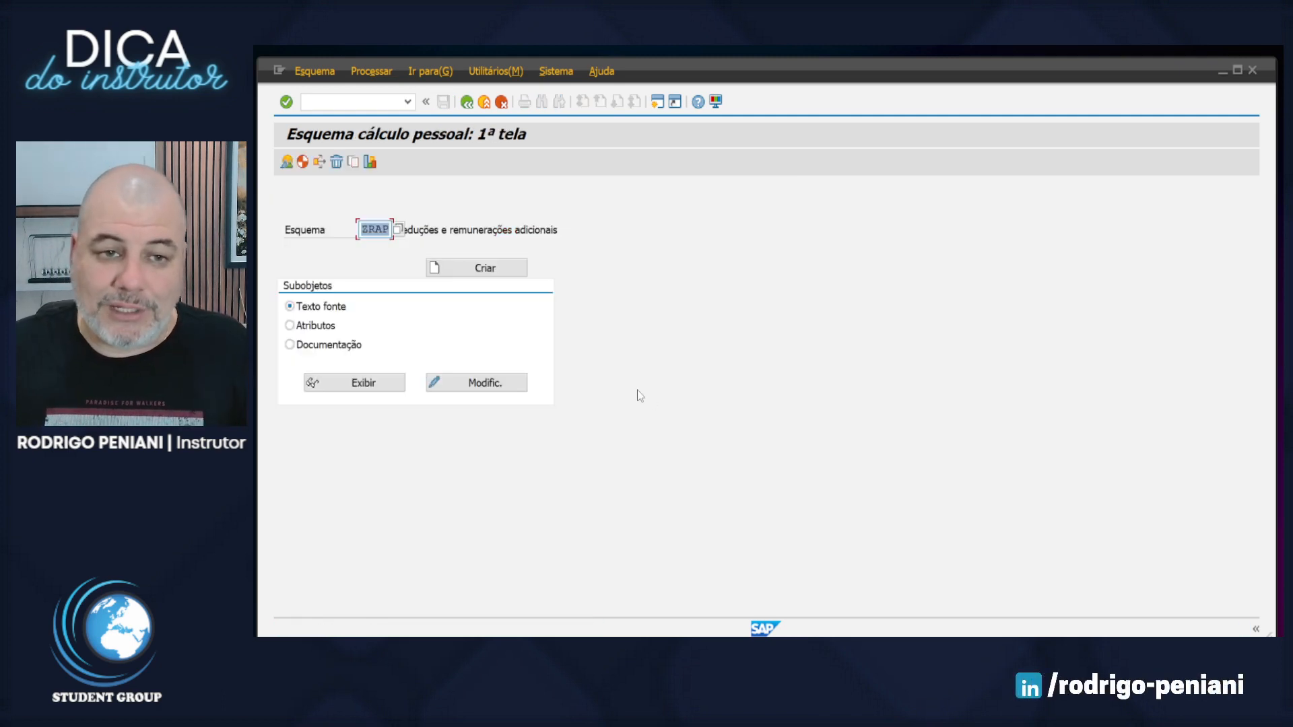
type("PA20")
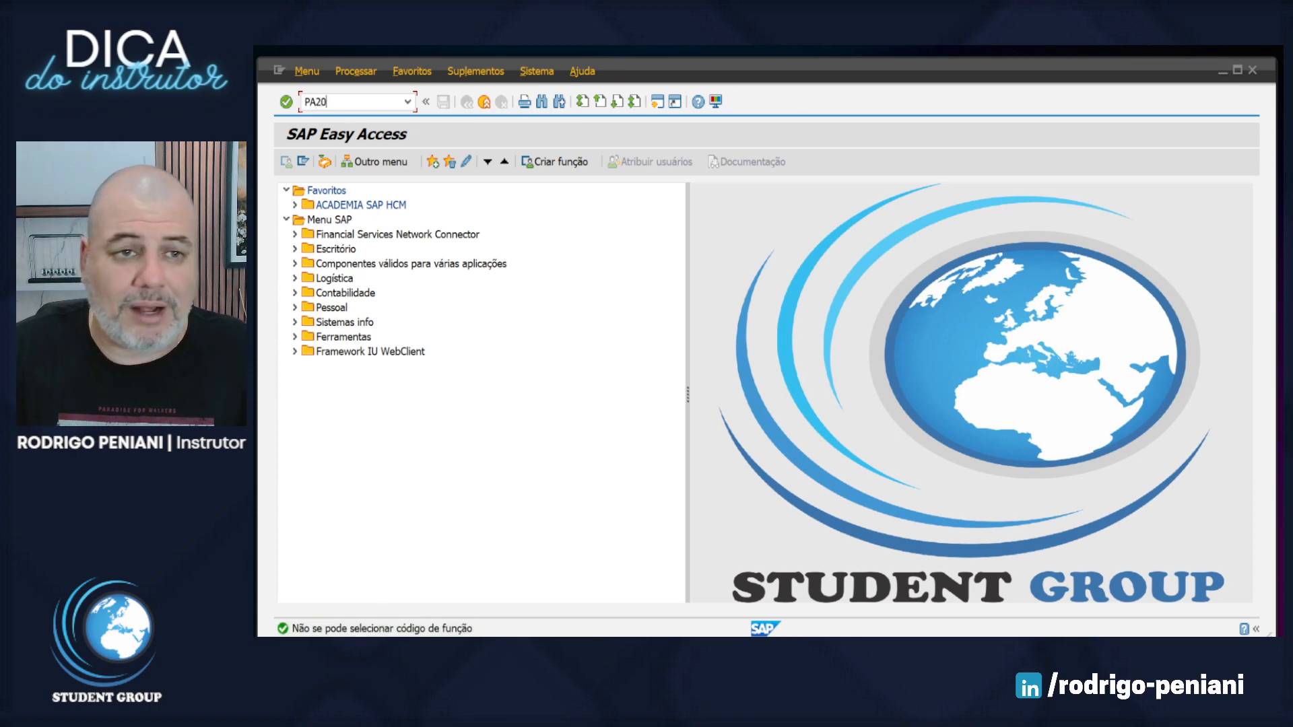
key("Return")
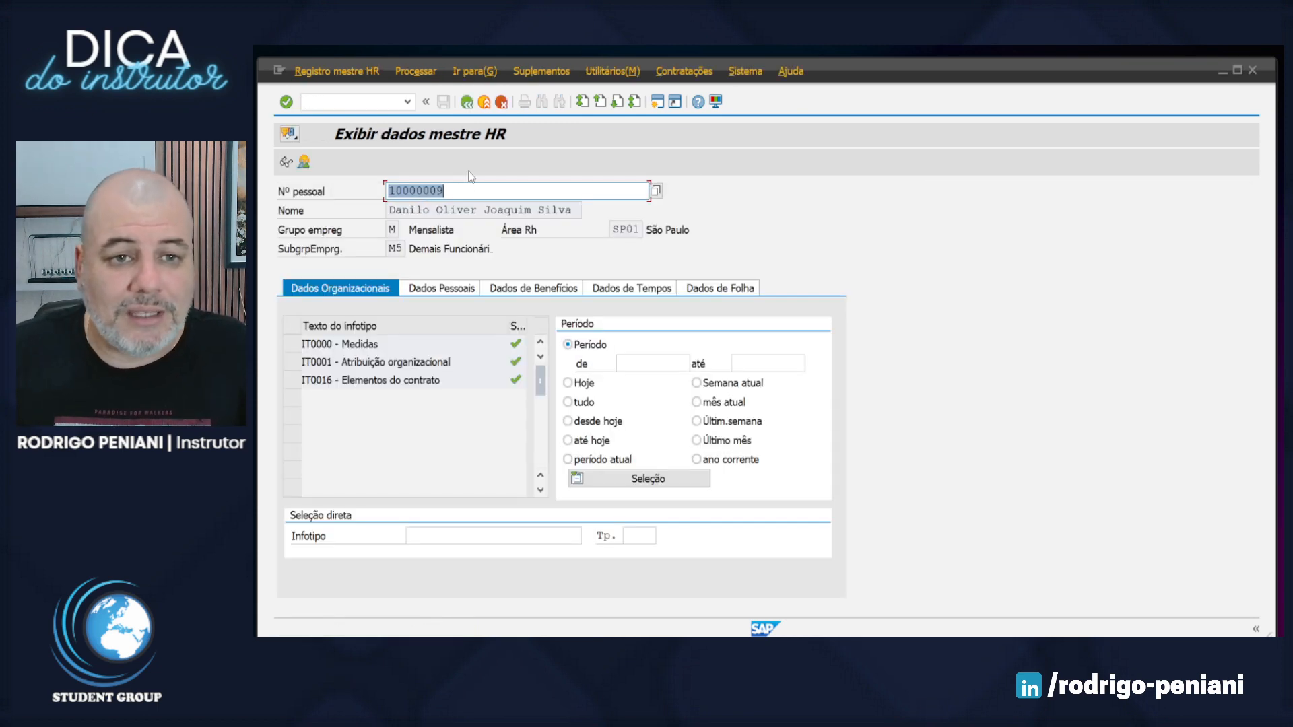
key("F3")
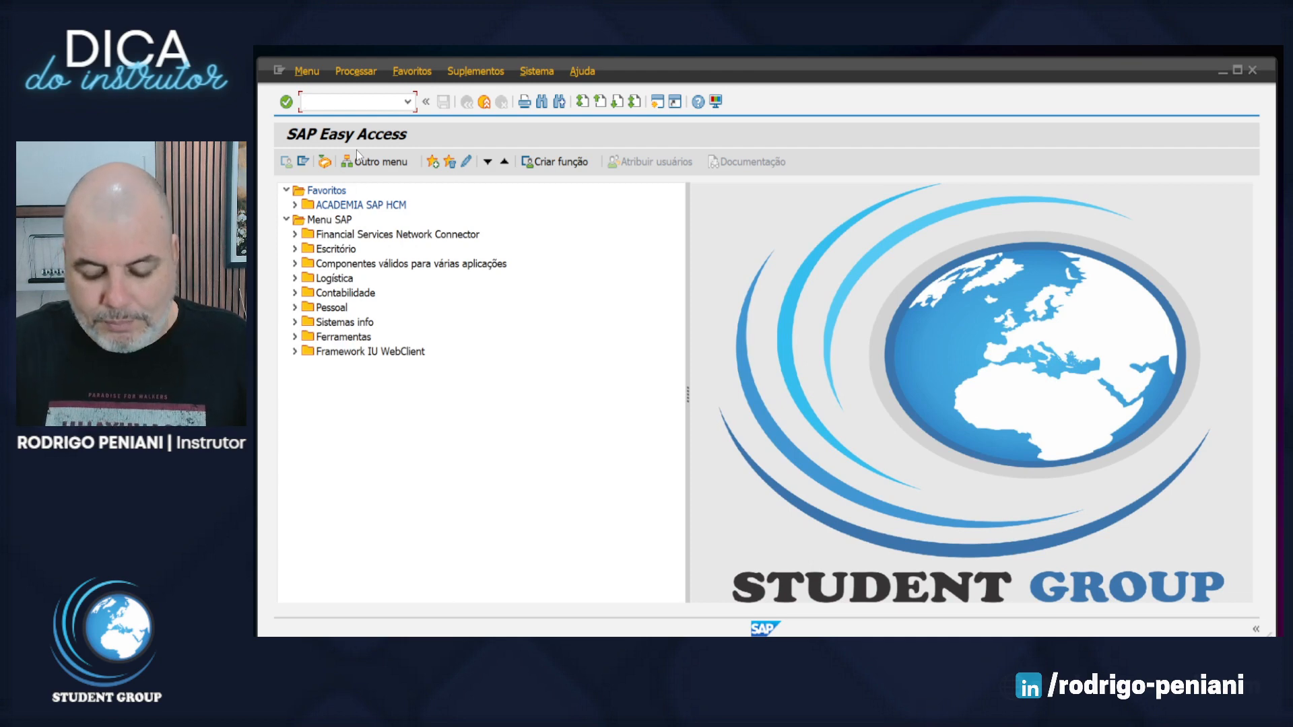
- Start transaction PC00_M37_CALC and load the saved variant for payroll area Z1, period 04/2023, schema ZR00 in test mode with log
type("PC00")
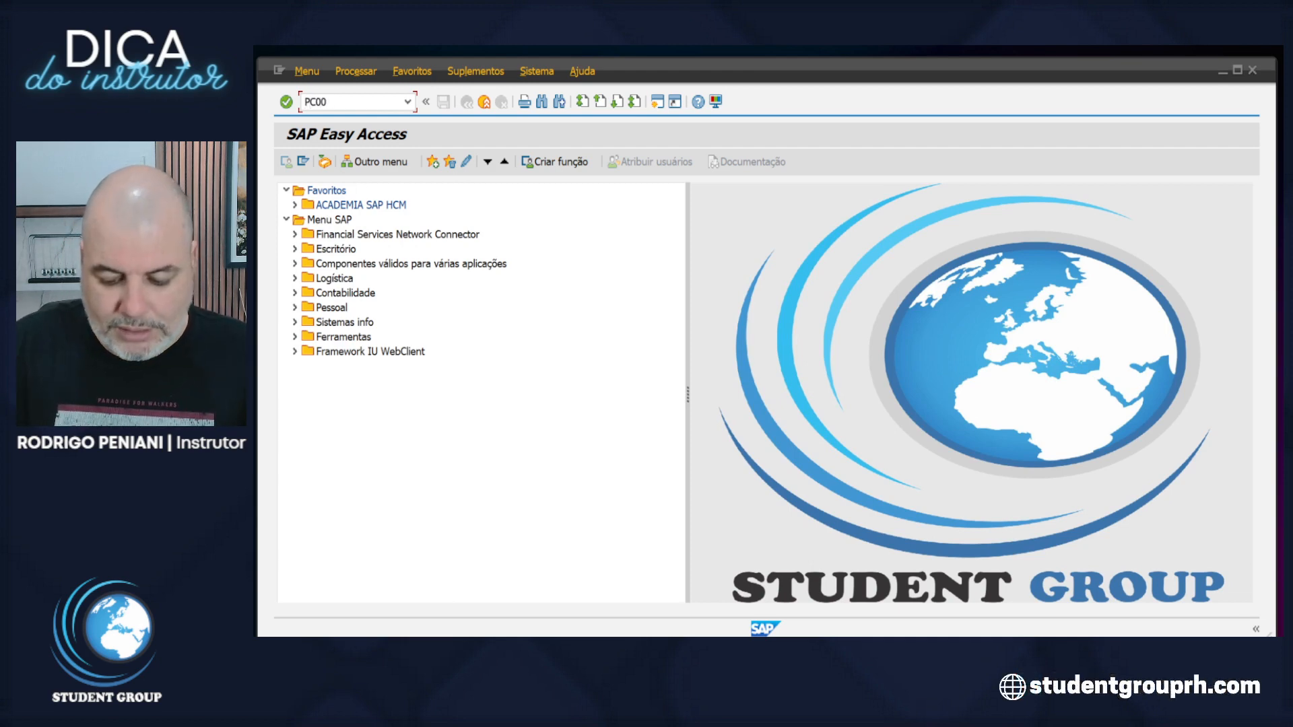
type("_M37_CALC")
key("Return")
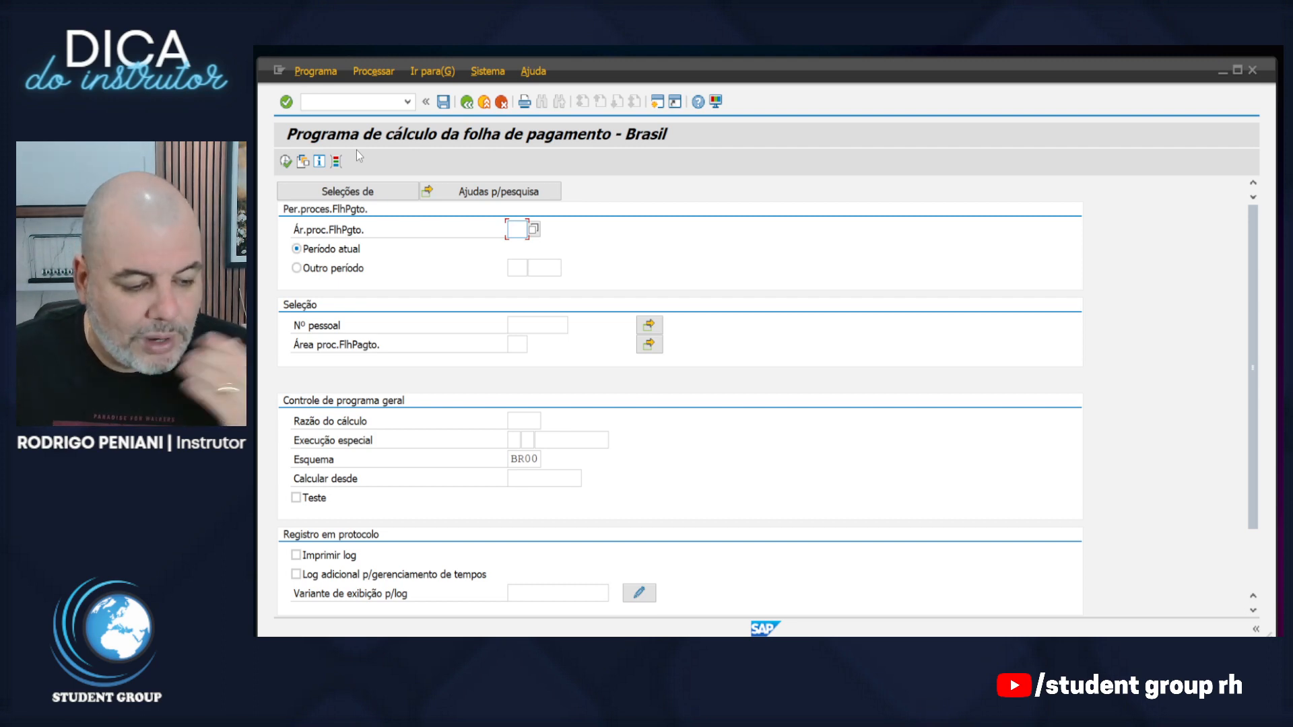
left_click(300, 163)
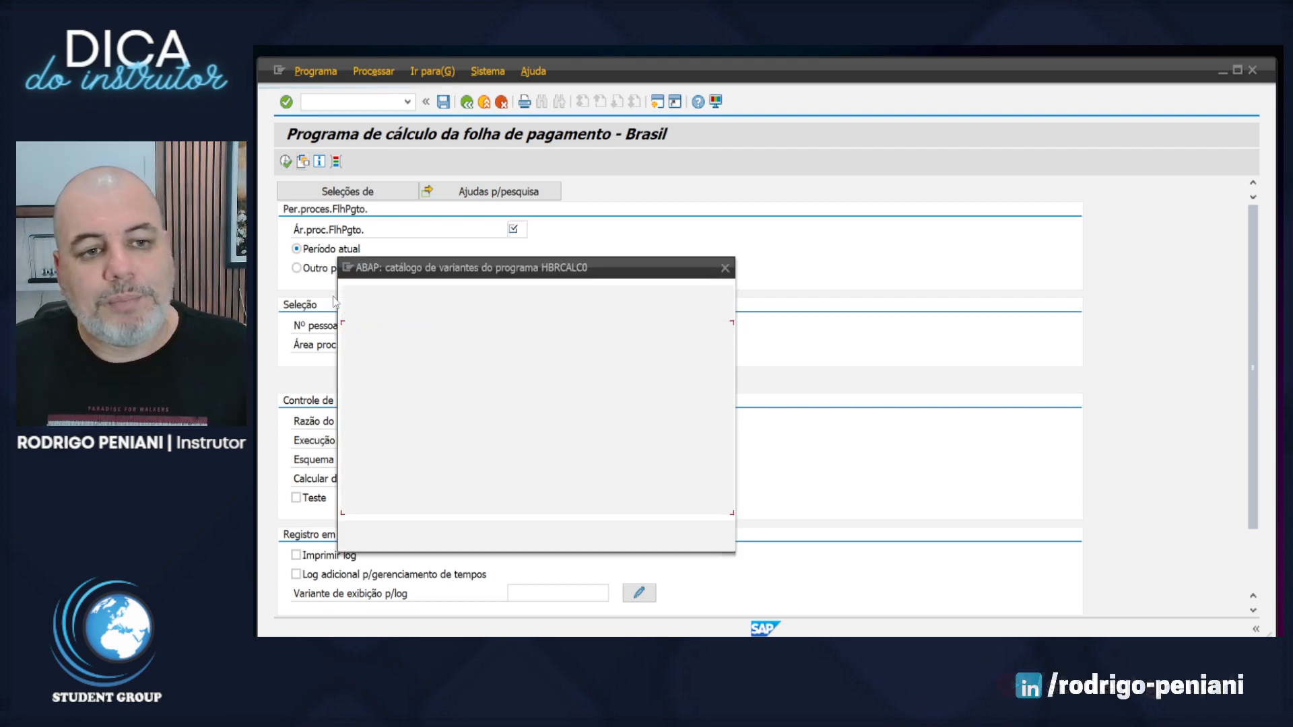
double_click(398, 348)
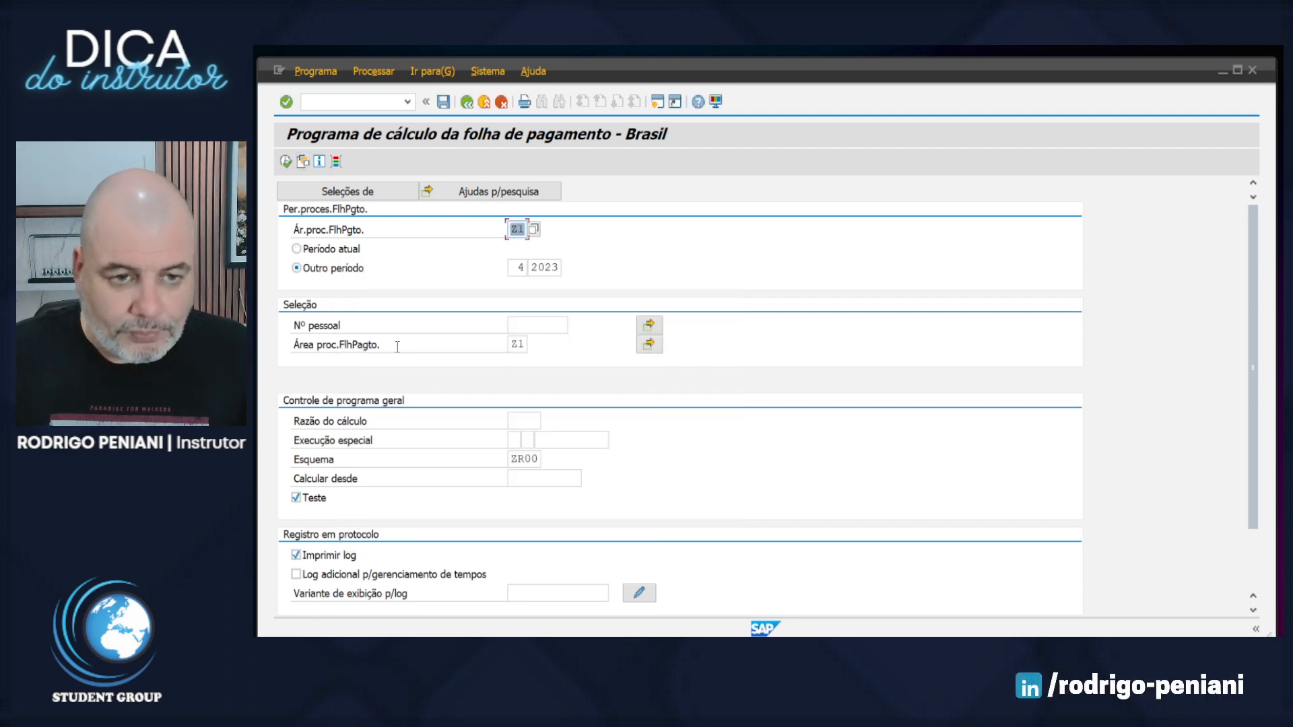
- Enter the employee's personnel number as the selection and execute the payroll test run
left_click(546, 326)
type("10000009")
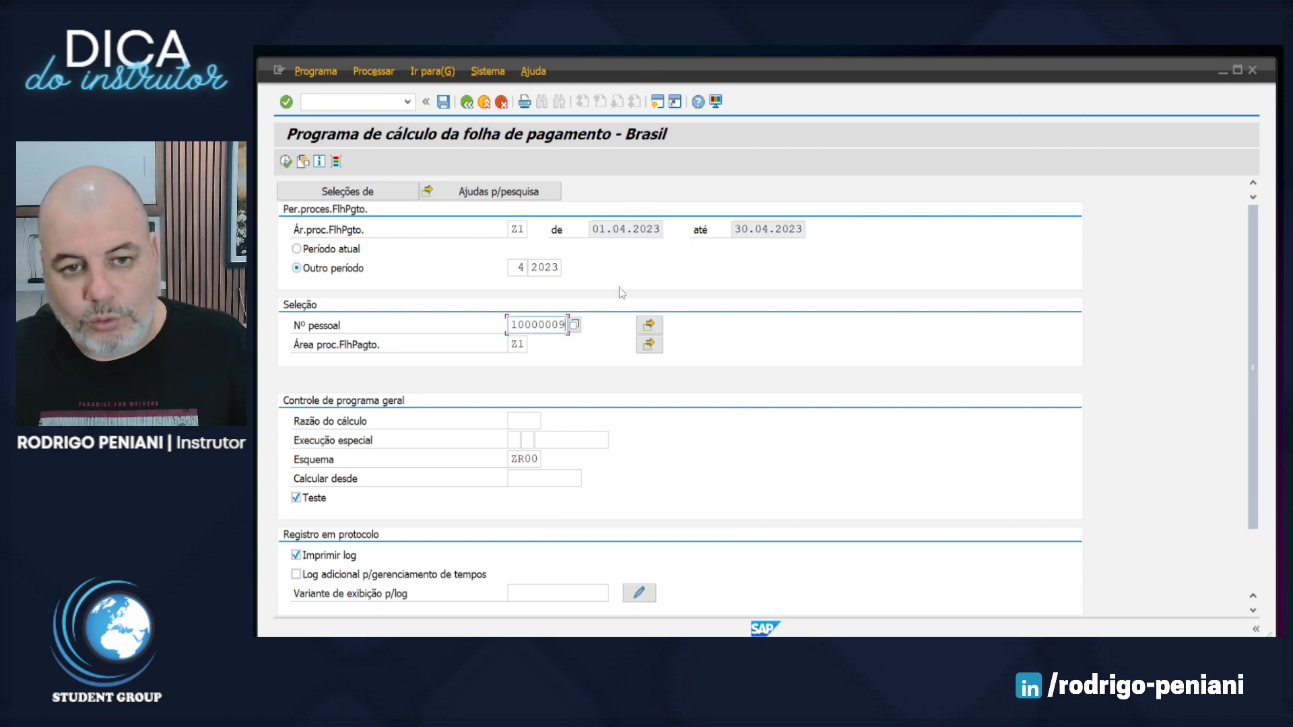
key("ctrl+a")
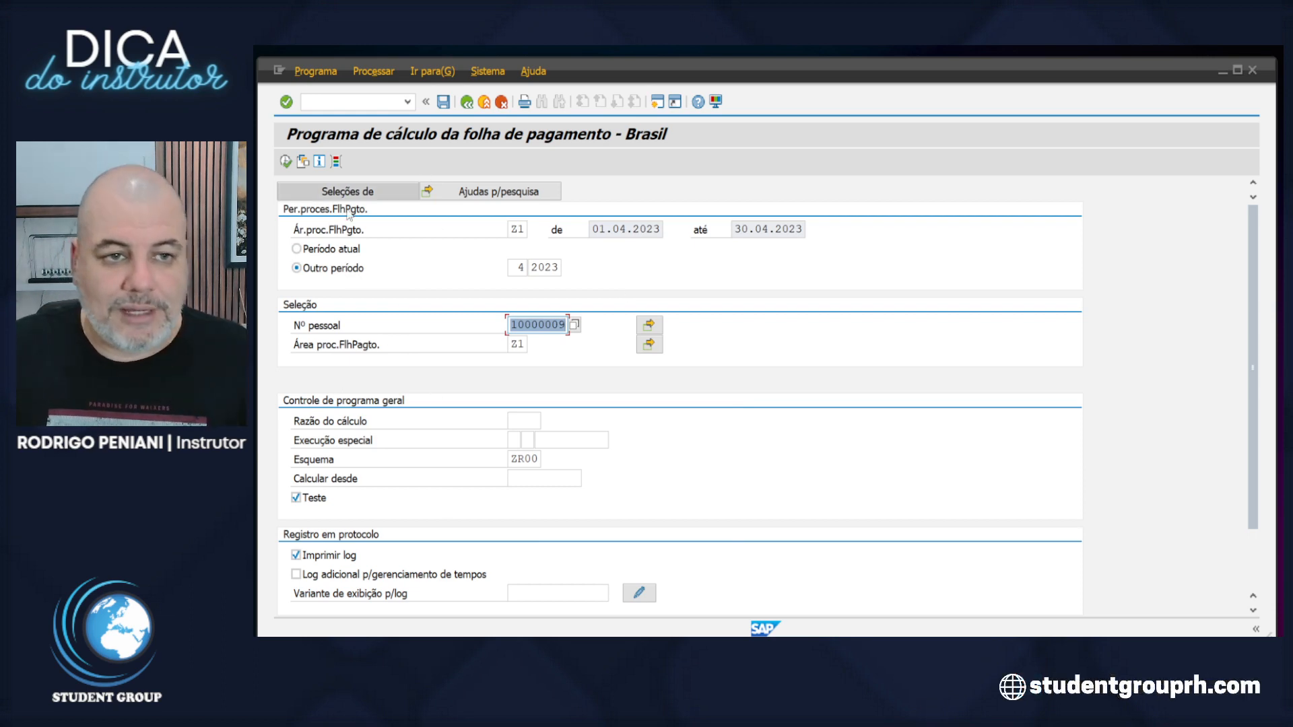
left_click(286, 161)
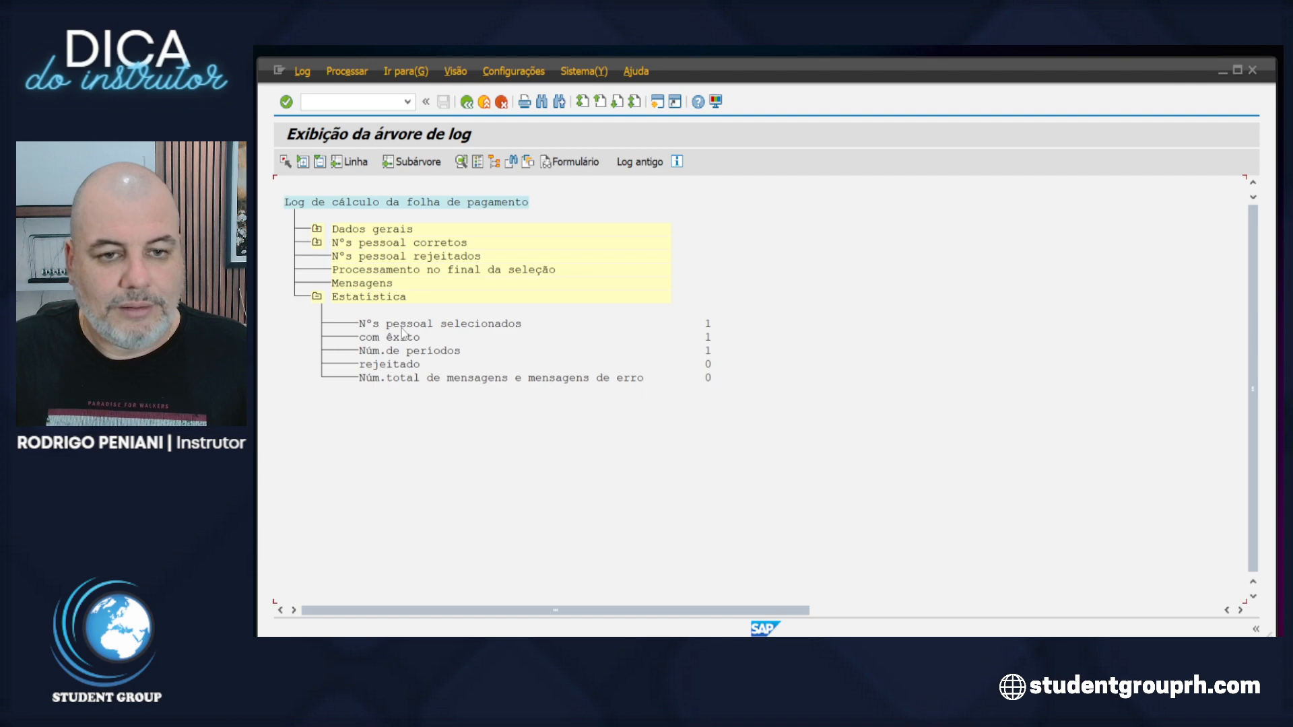
- Expand the correctly processed employee's 04/2023 period in the payroll log down to Processam. remuner. adicionais/deduções
left_click(316, 243)
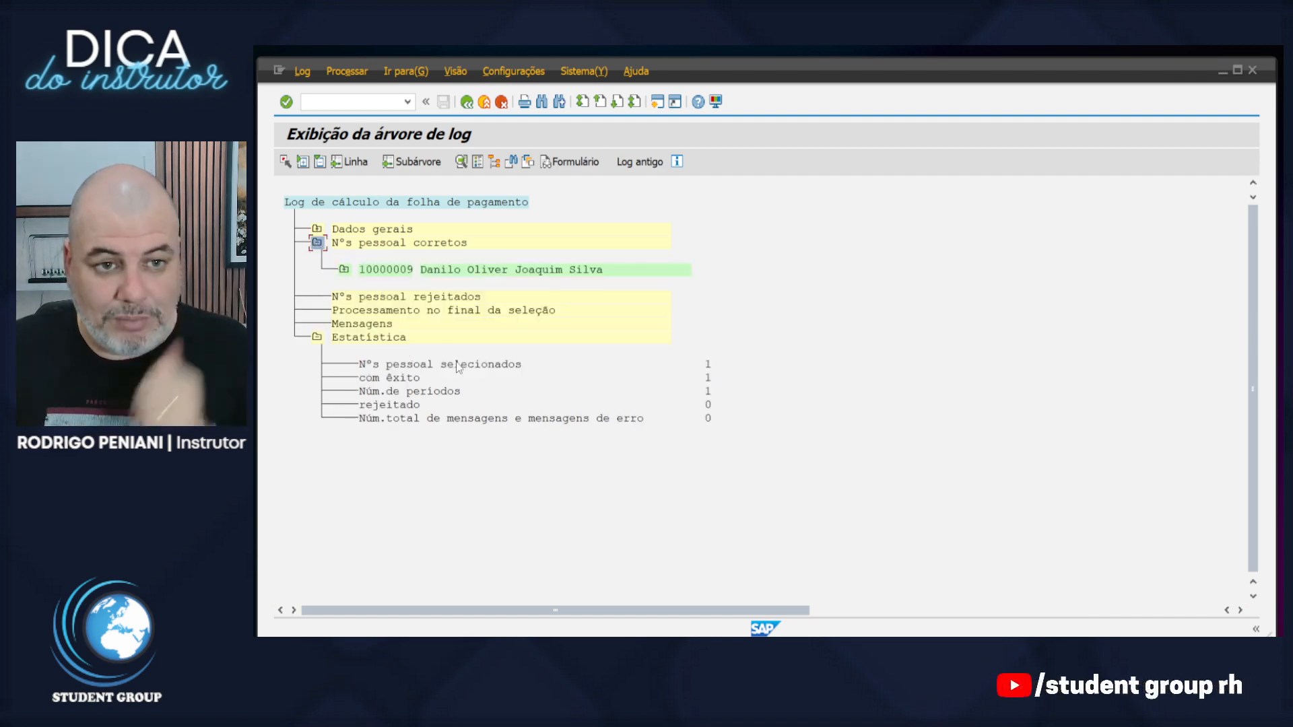
left_click(345, 270)
left_click(371, 297)
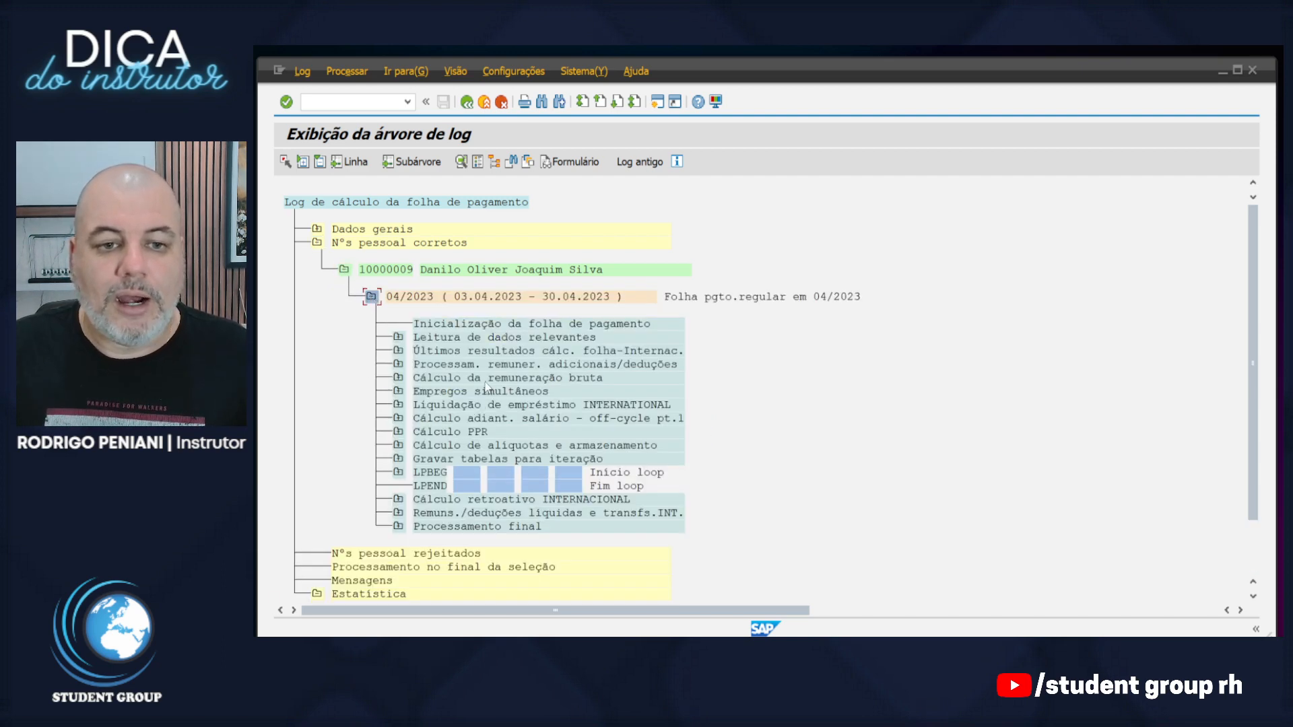
left_click(462, 364)
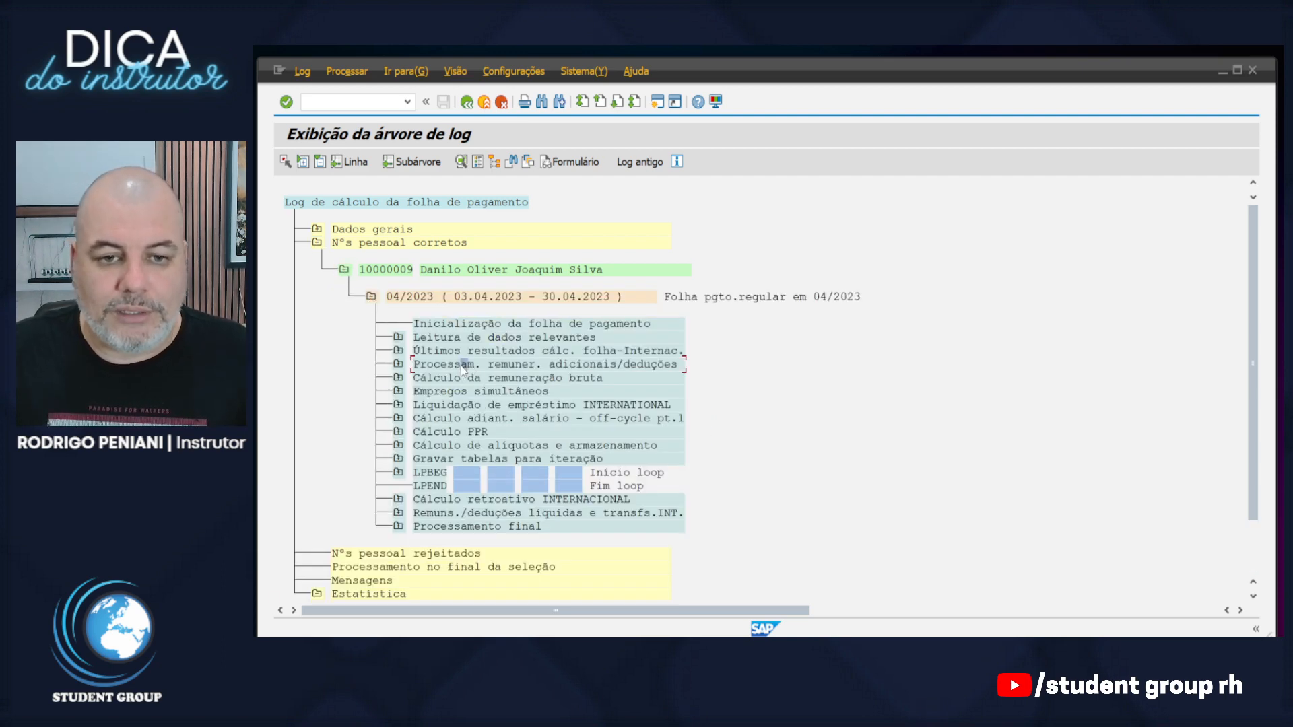
left_click(399, 364)
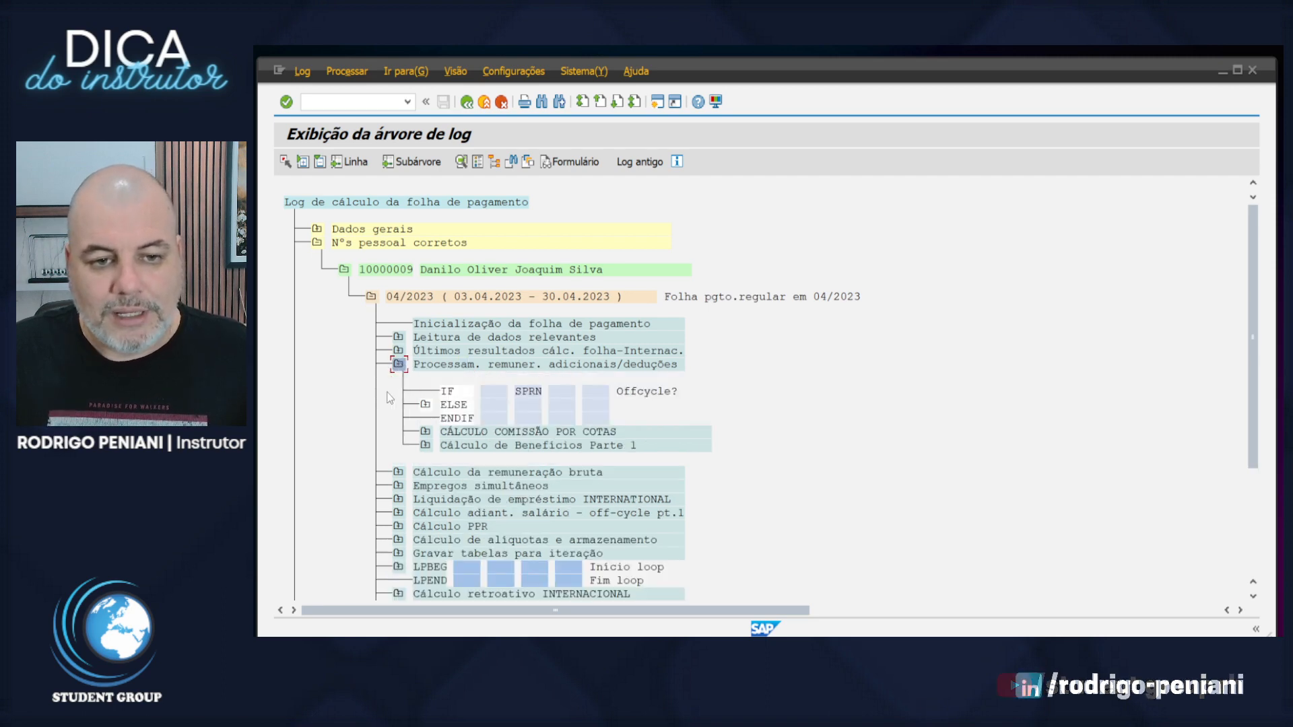
- Expand CÁLCULO COMISSÃO POR COTAS in the log through PIT ZCOM to its Entrada node
left_click(466, 433)
left_click(526, 433)
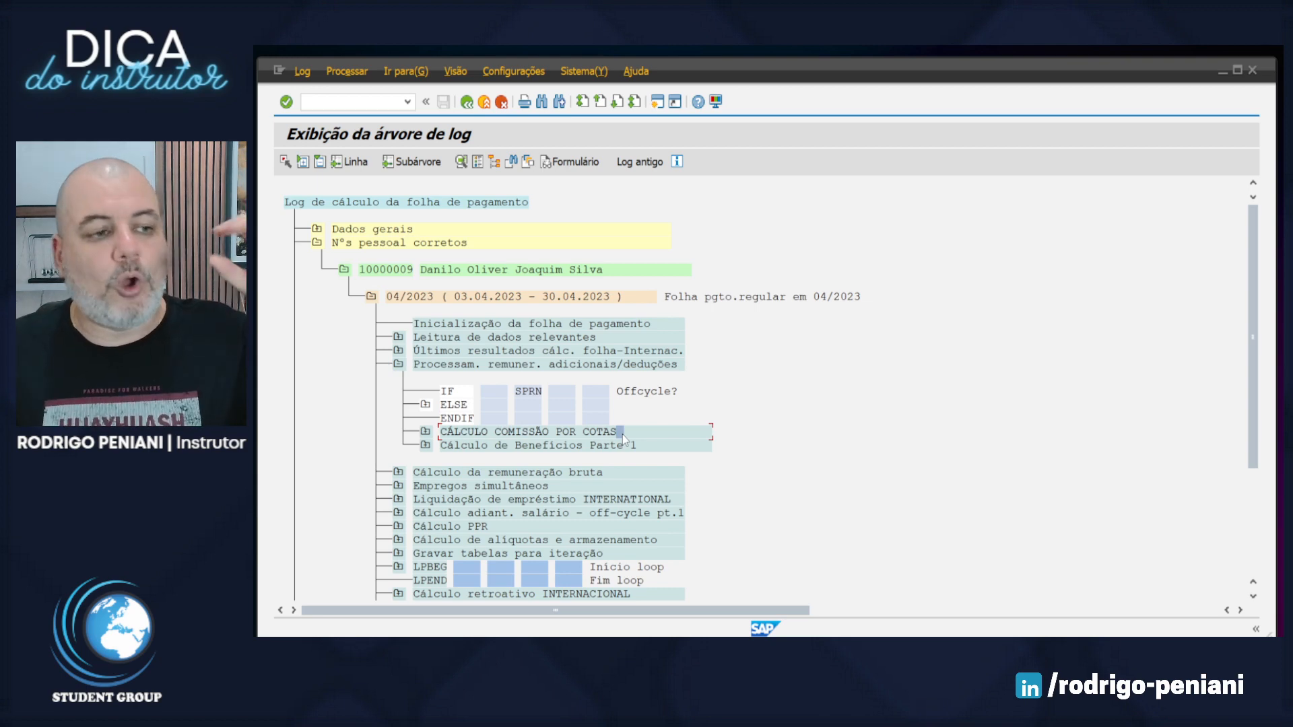
left_click(456, 432)
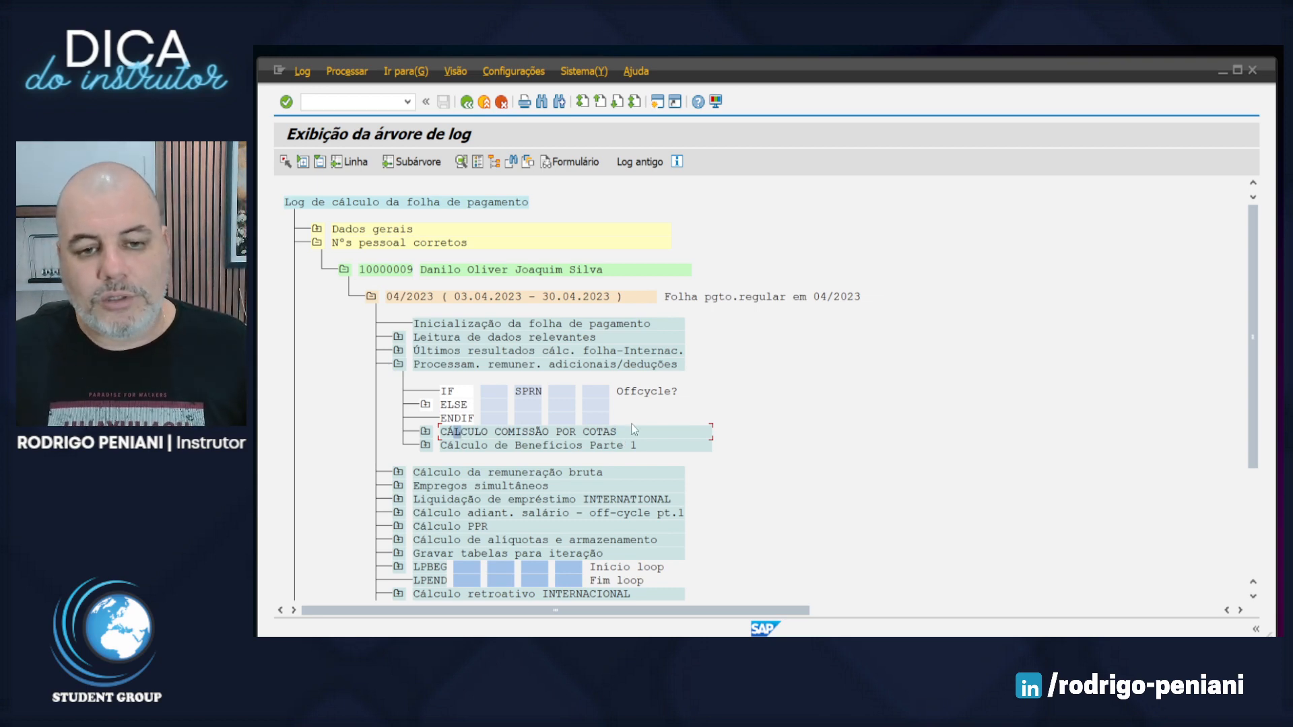
left_click(639, 435)
left_click(426, 432)
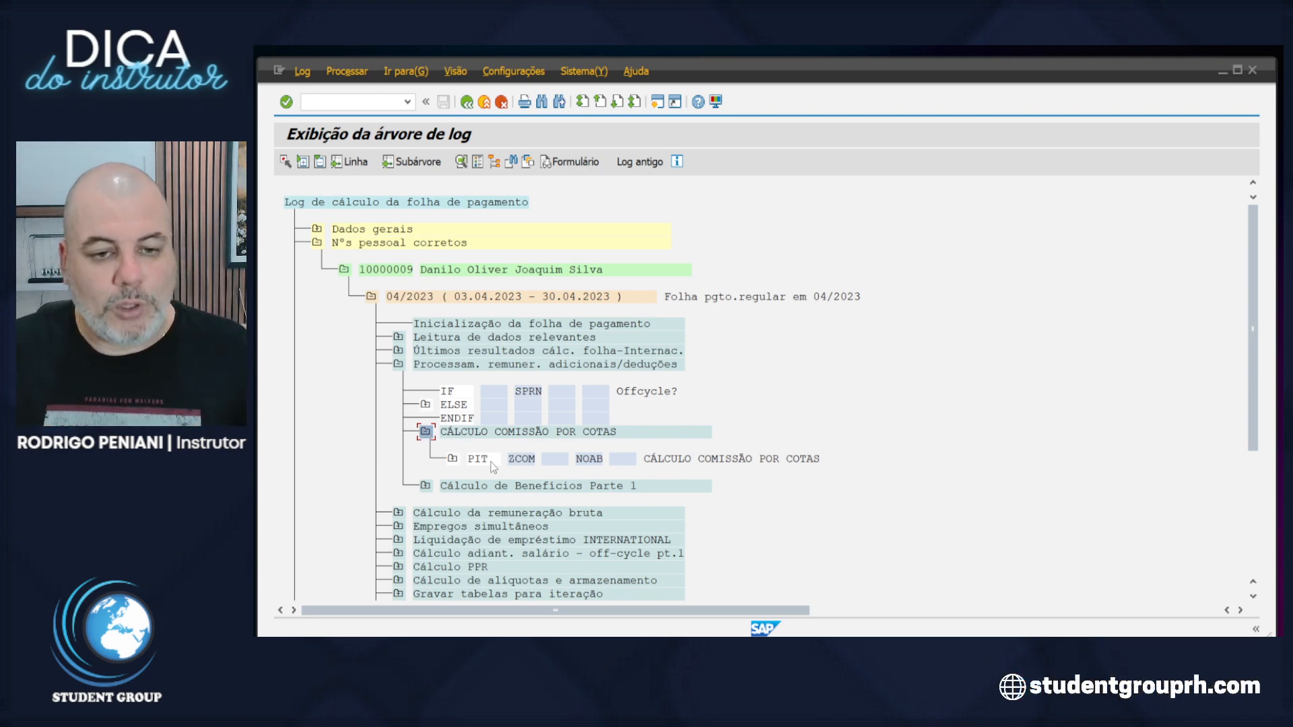
left_click(452, 459)
left_click(479, 485)
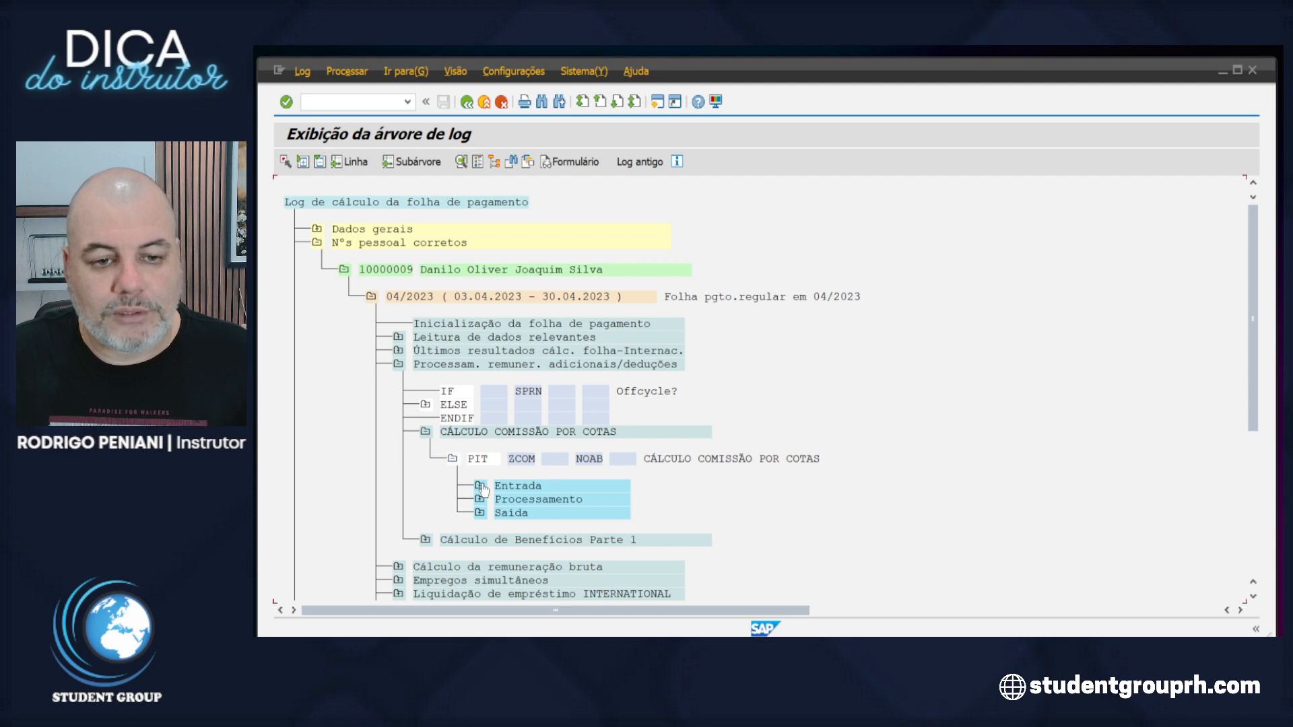
- Inspect wage types 0100 and 9001 in the input table IT of PIT ZCOM, and return to the log tree
left_click(552, 514)
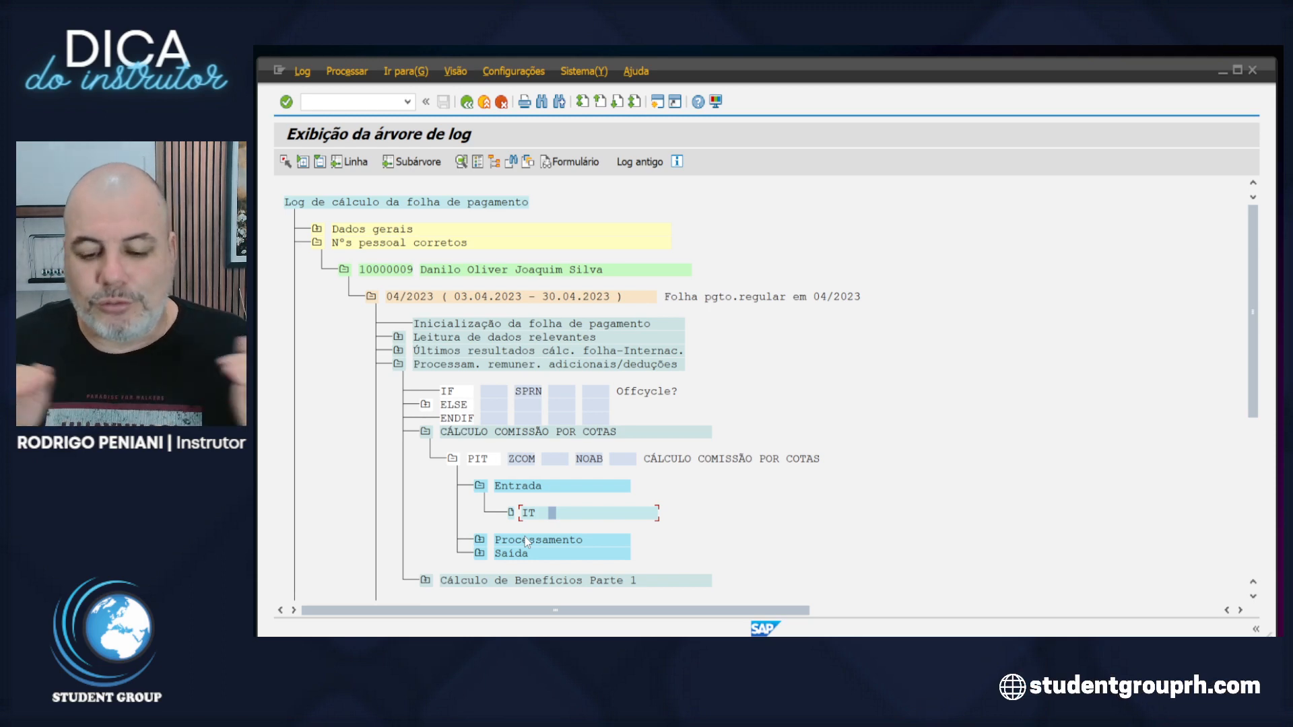
double_click(551, 512)
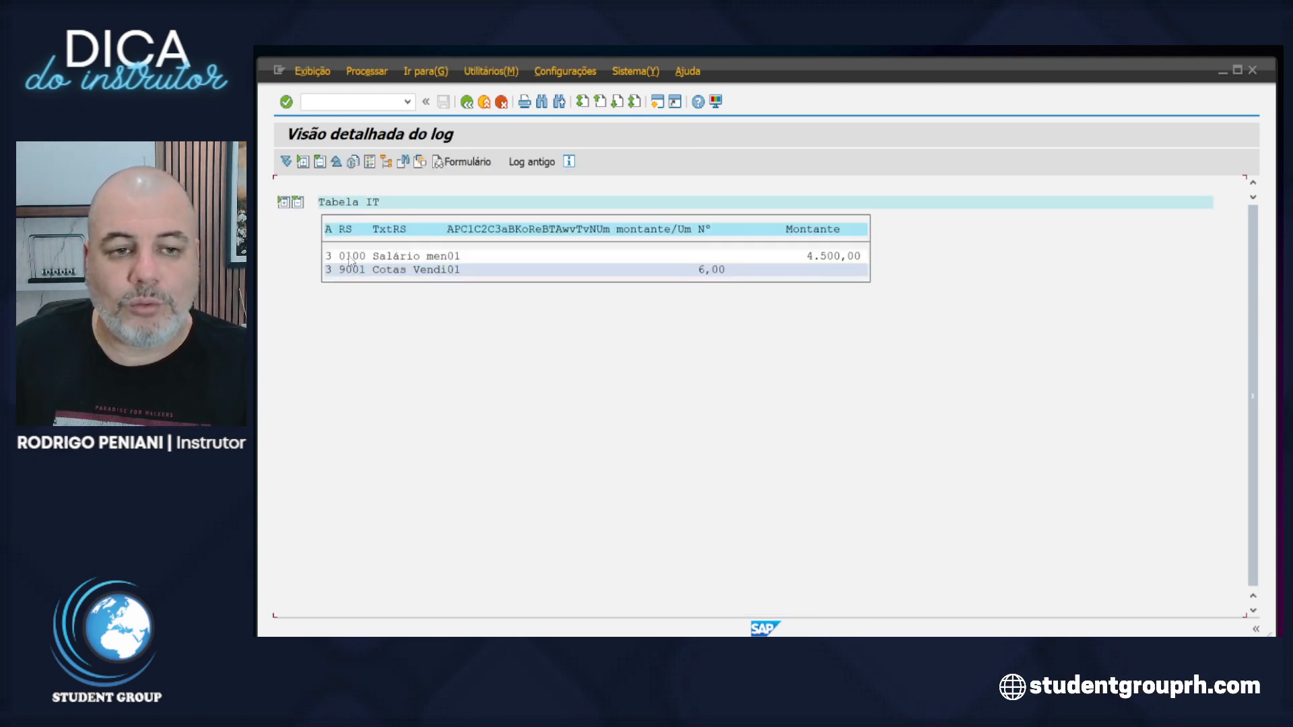
left_click(835, 258)
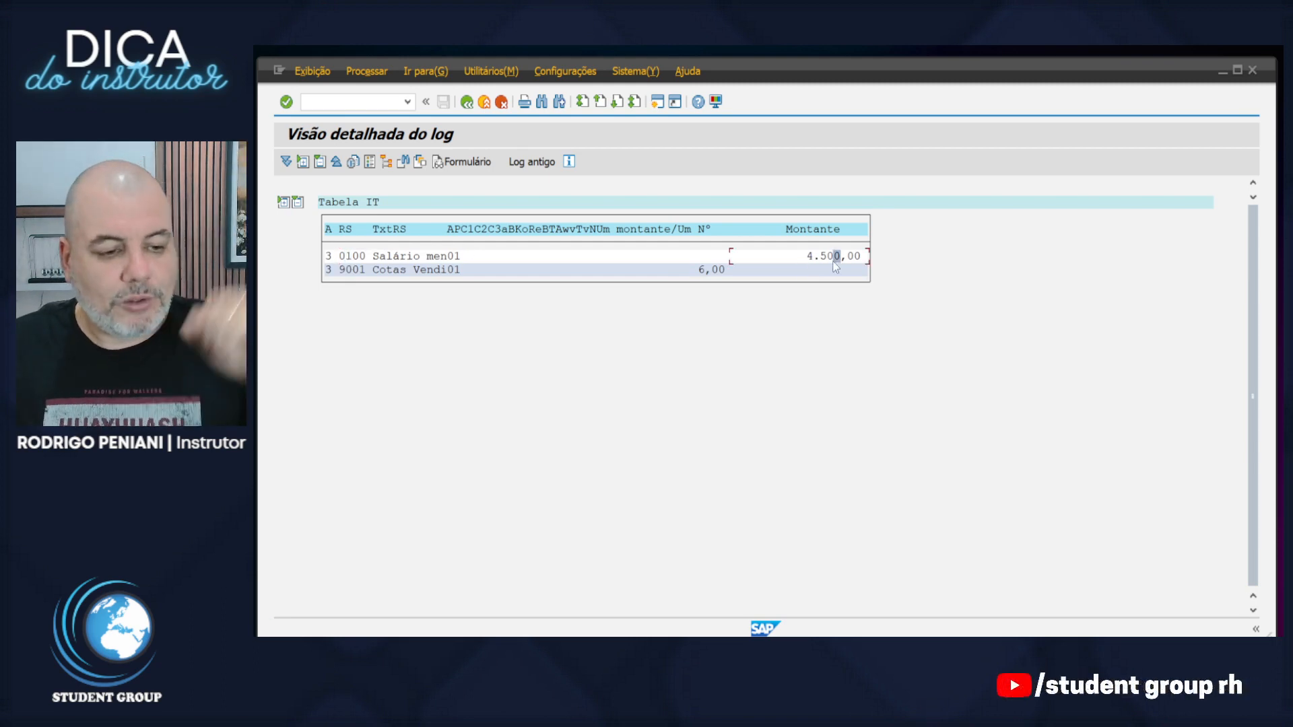
left_click(361, 270)
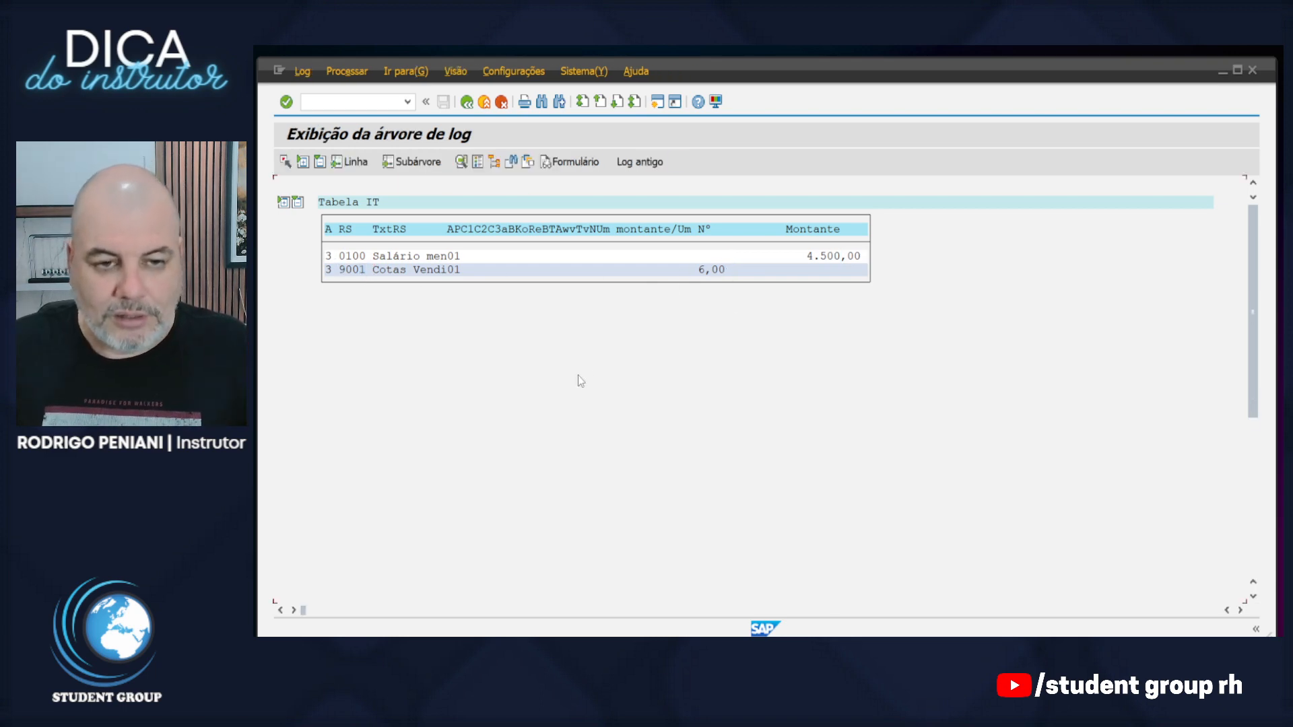
key("F3")
- Expand Processamento, view the operations run for 9001 Cotas Vendidas and its rule ZCOM, and return to the log tree
left_click(480, 540)
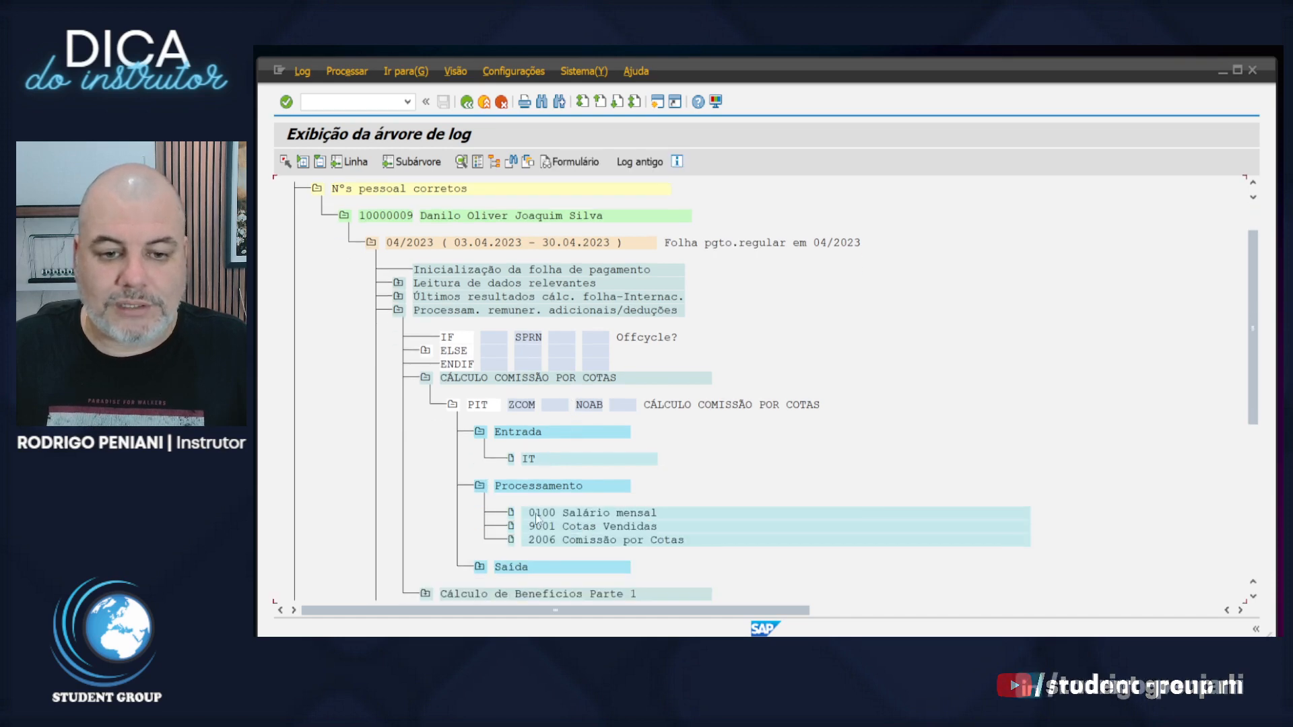
double_click(563, 514)
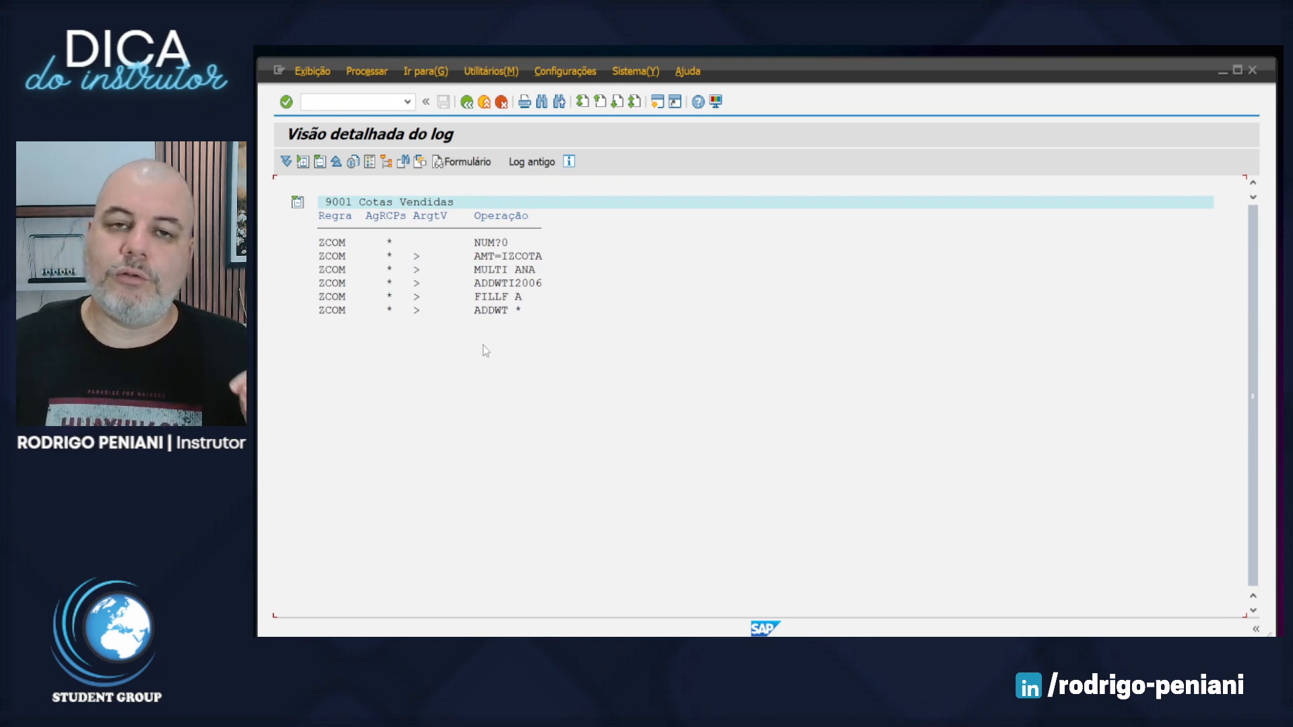
double_click(444, 203)
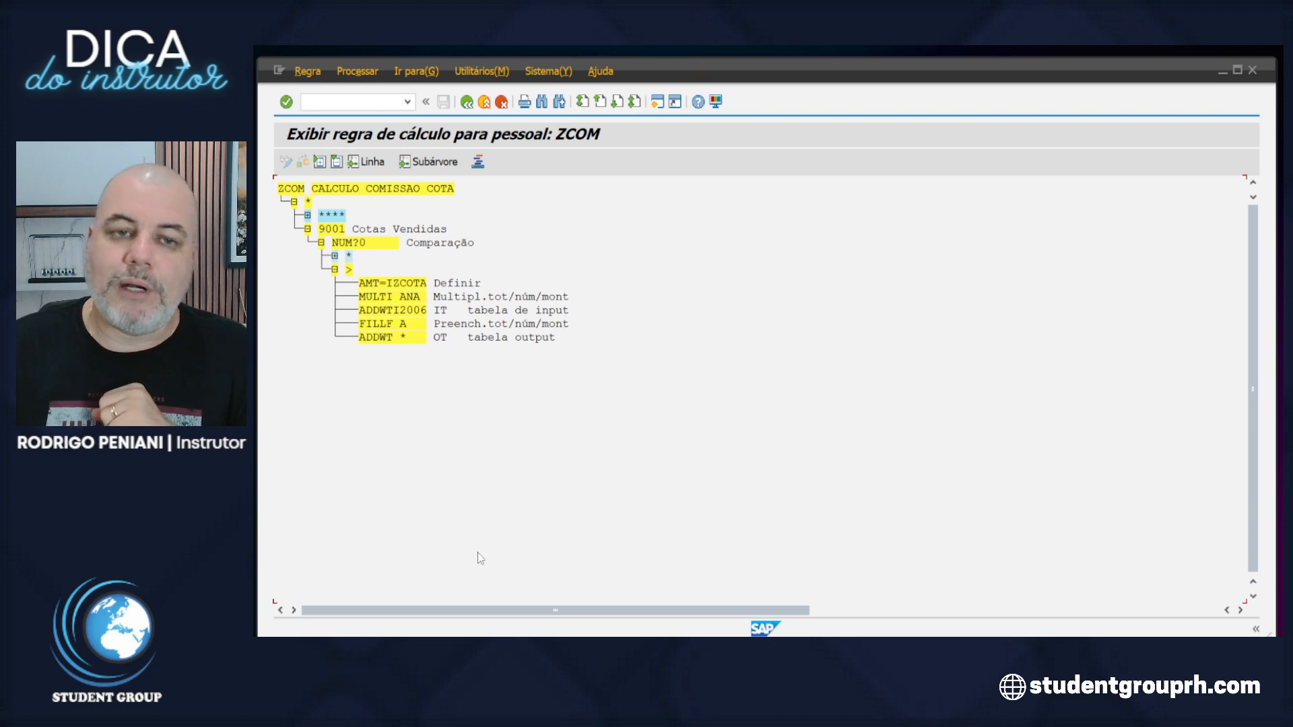
left_click(465, 102)
left_click(465, 103)
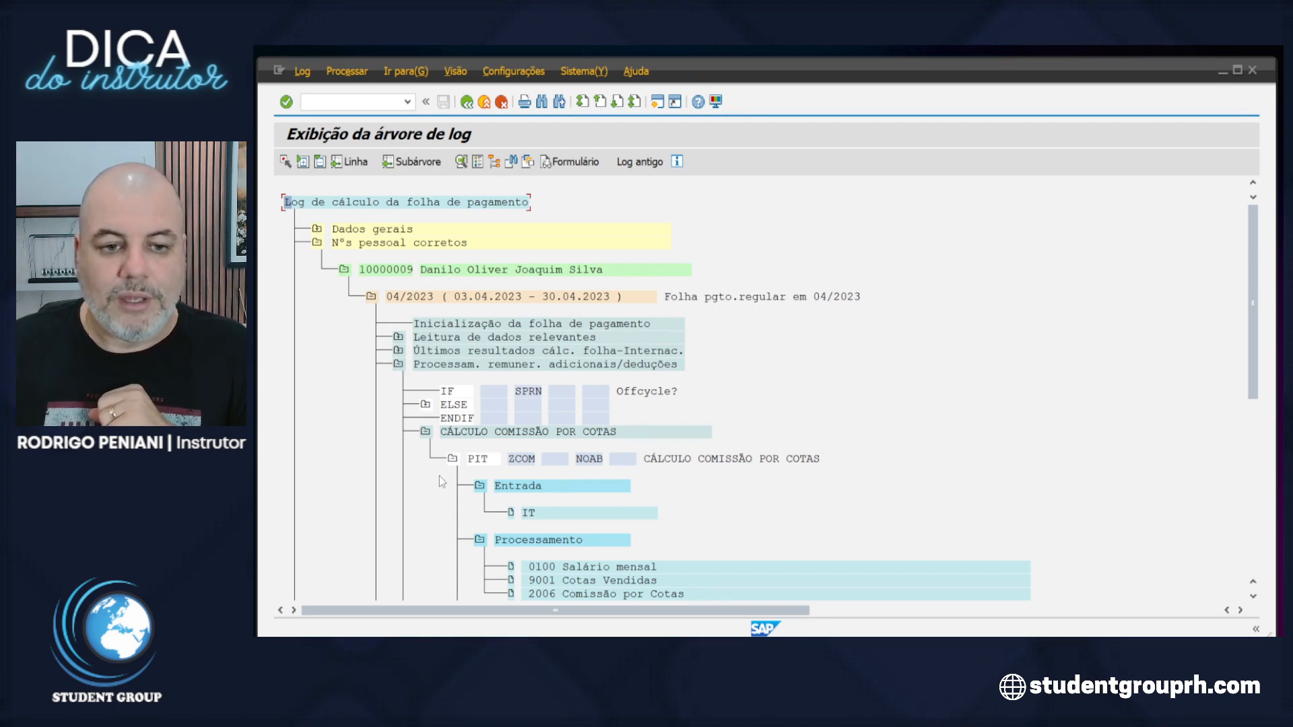
- Expand Saída under PIT ZCOM and inspect wage type 2006 Comissão por Cotas in the output table IT
scroll(596, 483, "down", 2)
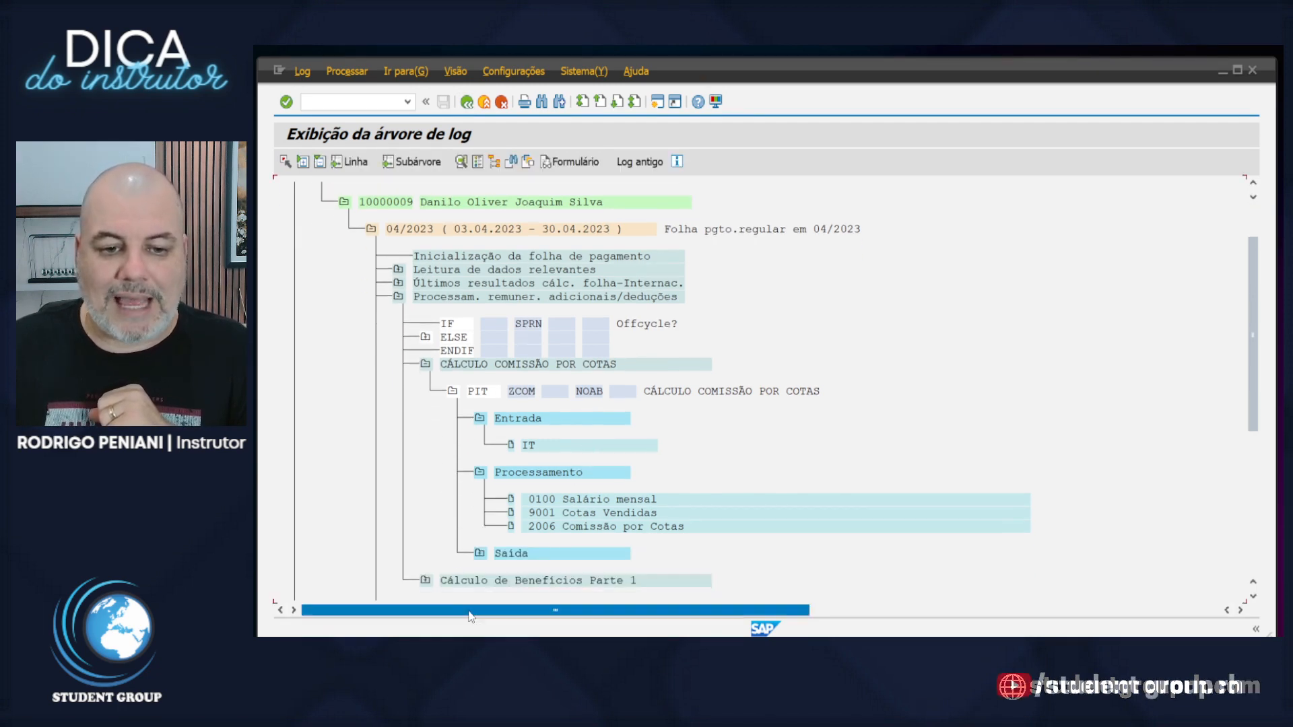
left_click(479, 554)
left_click(548, 568)
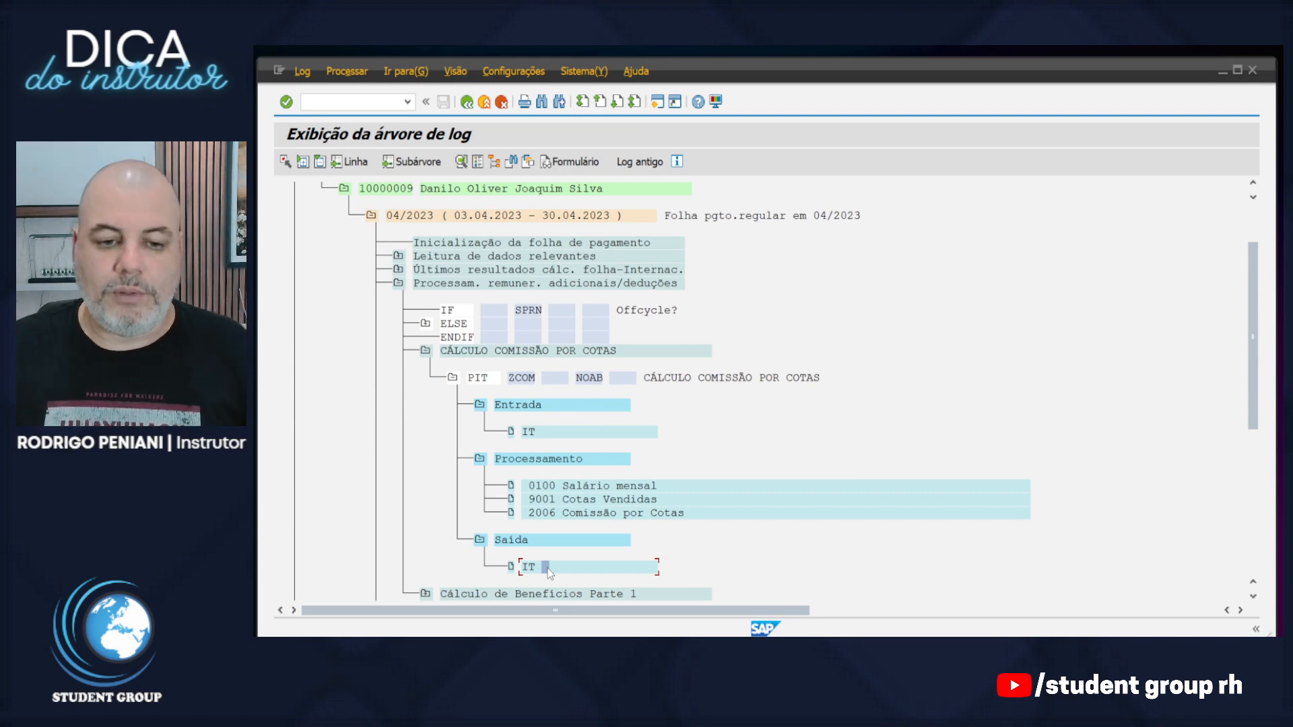
double_click(548, 569)
left_click(349, 270)
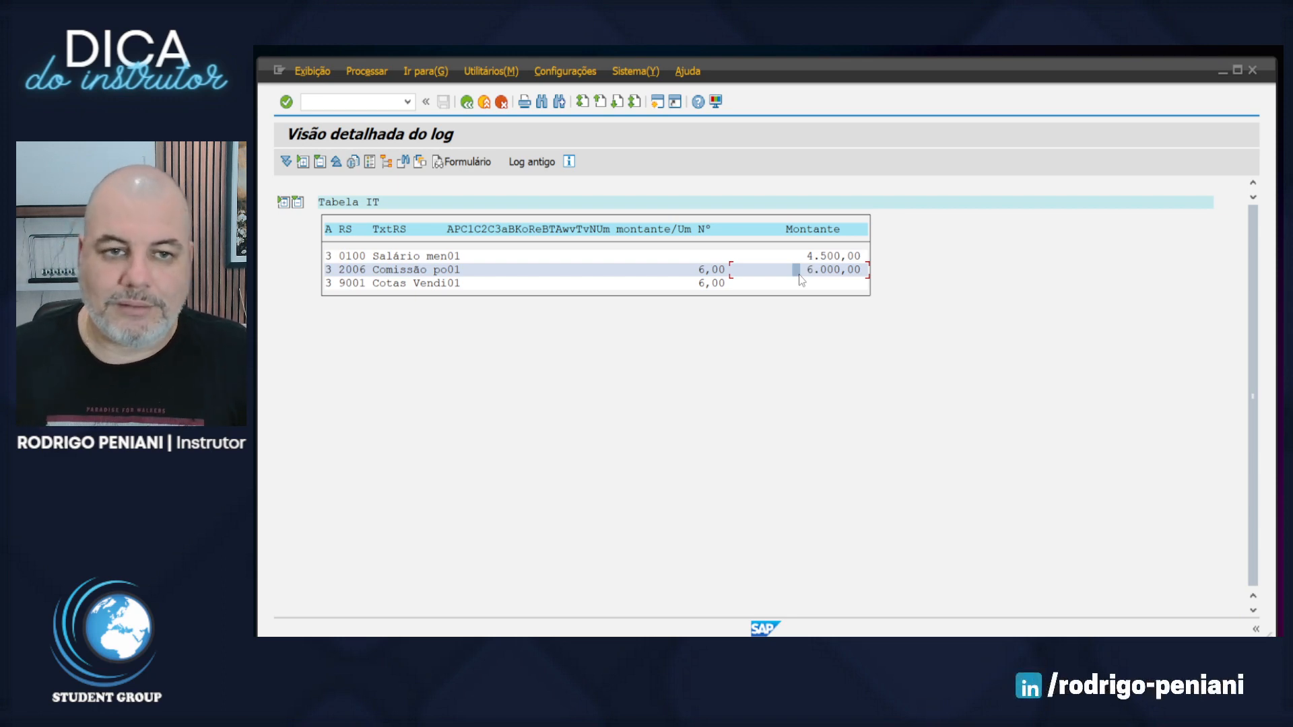
- Display the payslip form, check the earnings of 2006 Comissão por Cotas, and return to the log tree
left_click(469, 164)
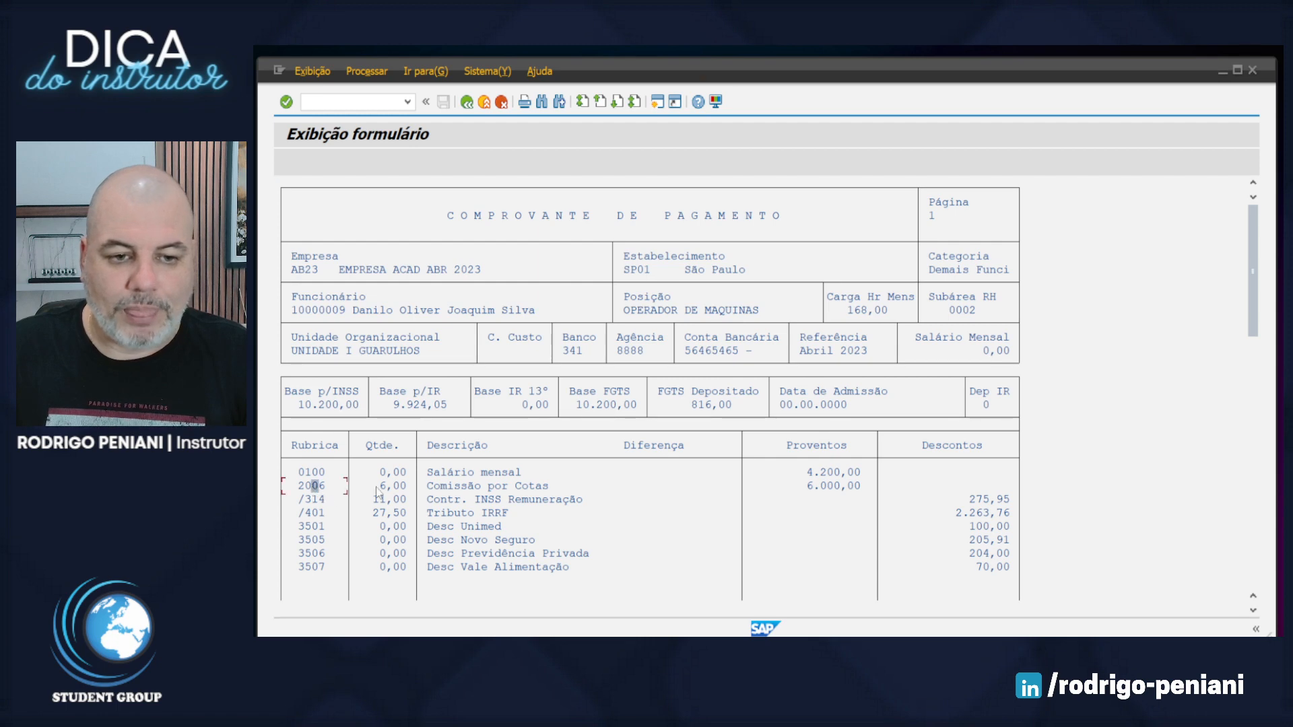
left_click(551, 475)
left_click(830, 487)
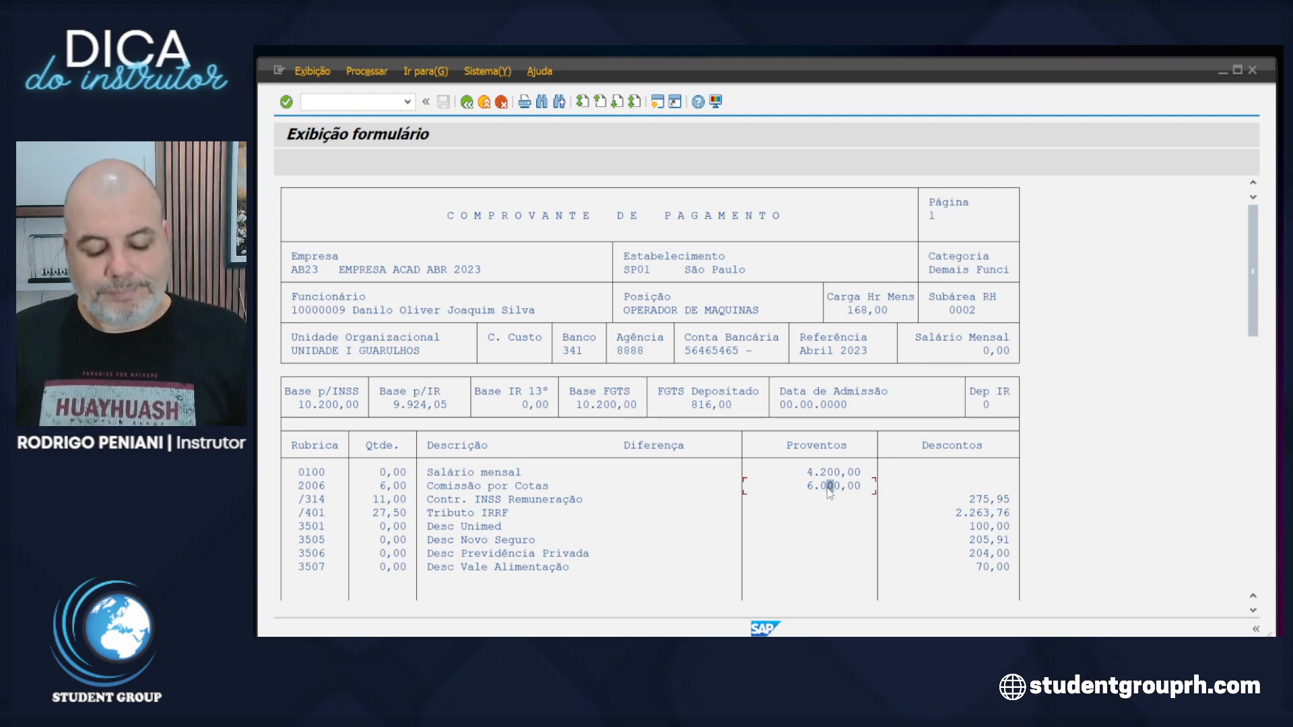
double_click(829, 486)
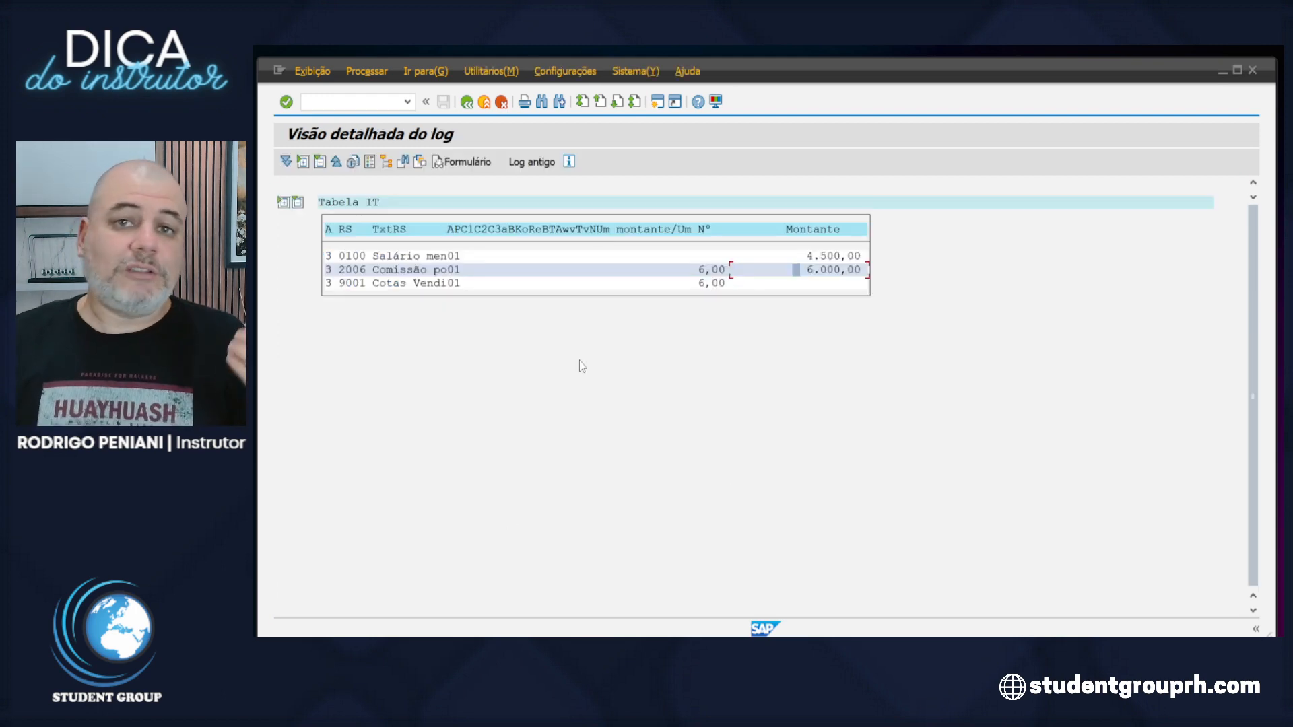
left_click(467, 102)
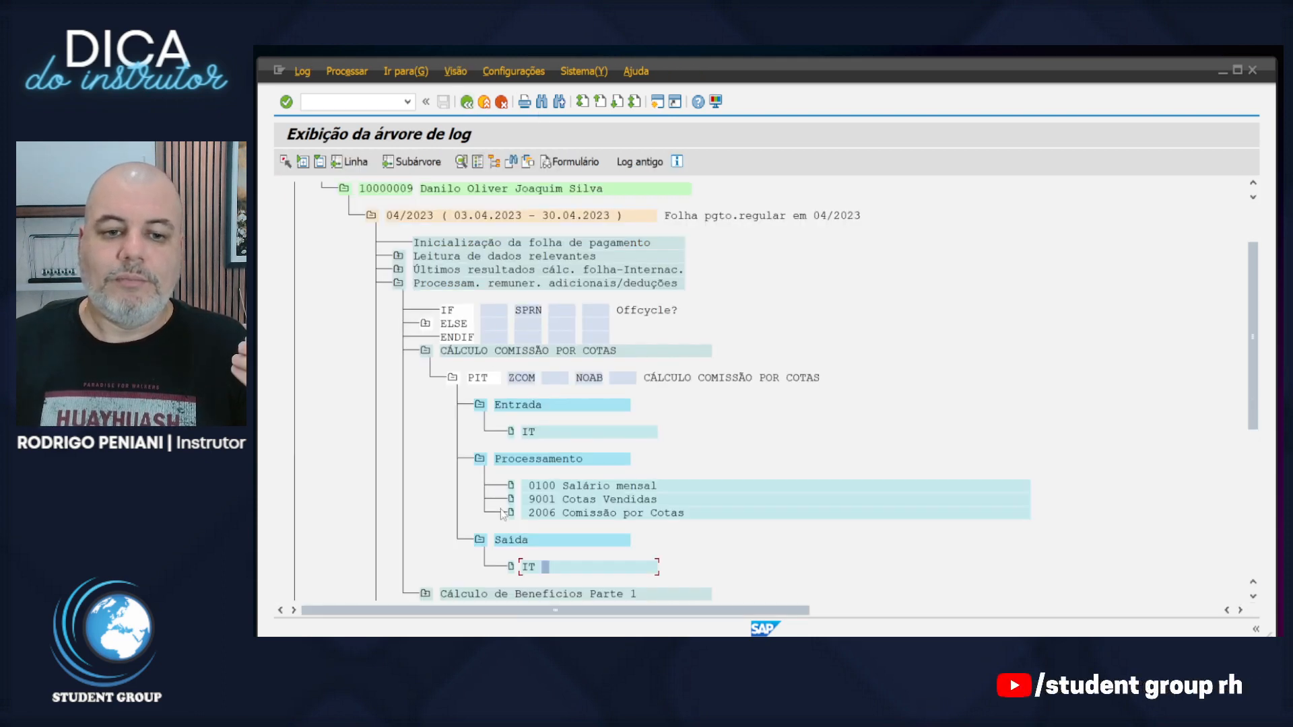